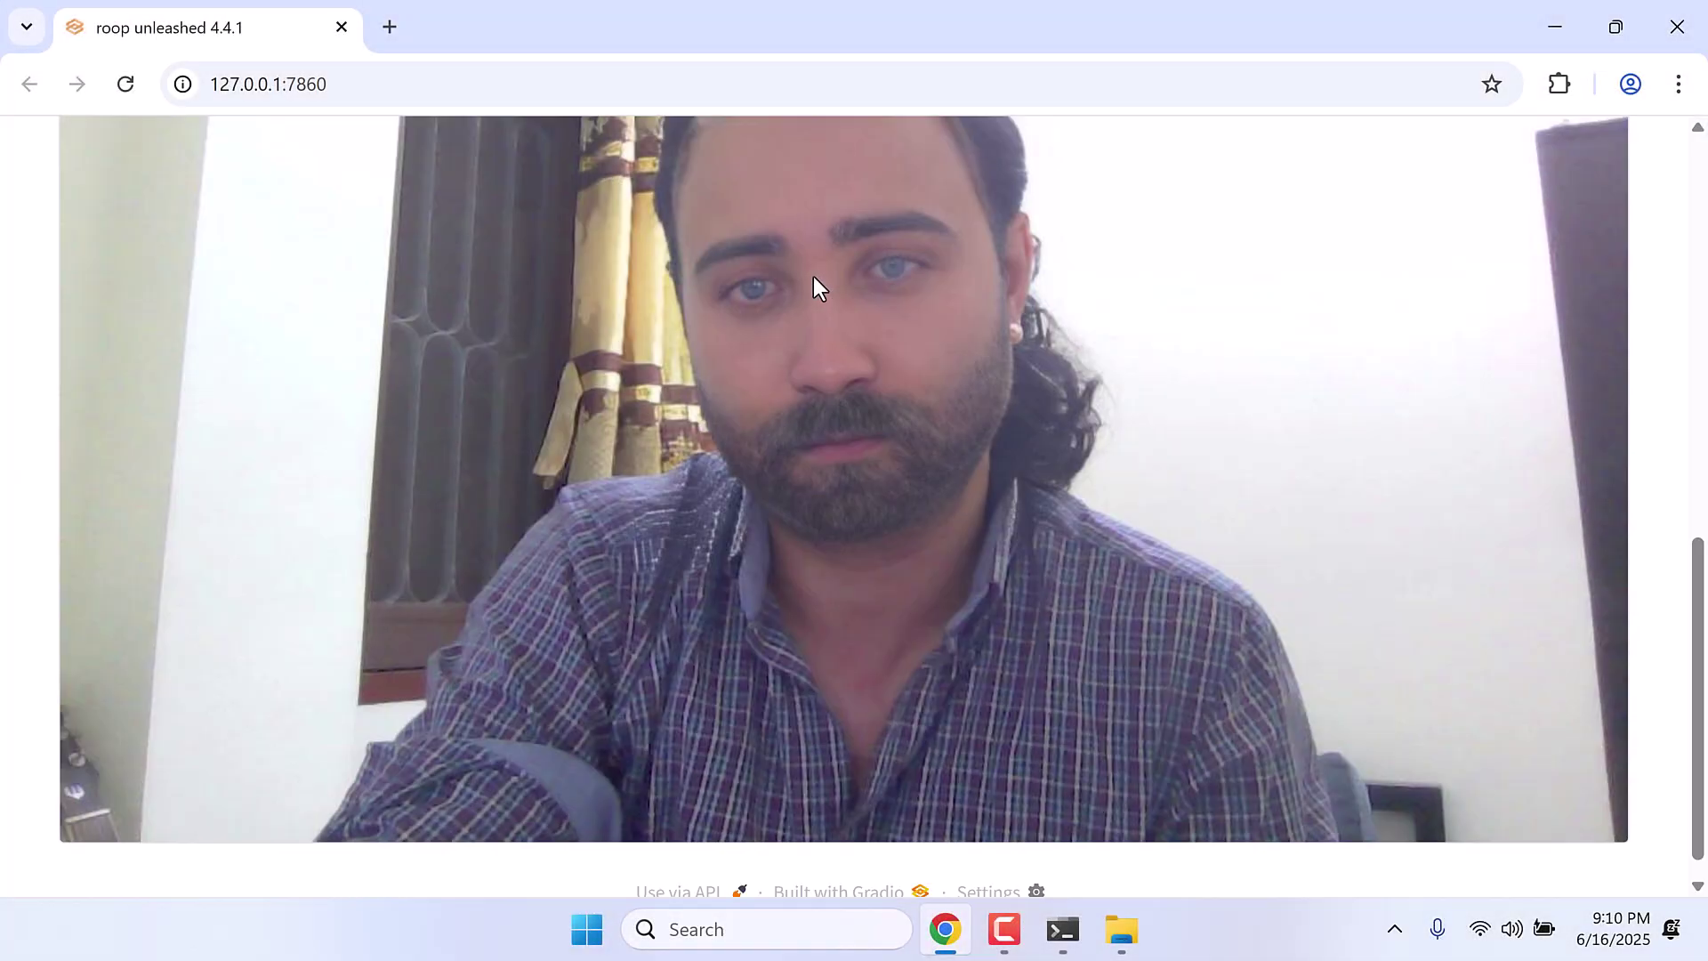
- Scroll the live Fake Camera Output preview, then move off Roop Unleashed to the Windows desktop
scroll(813, 276, up, 3)
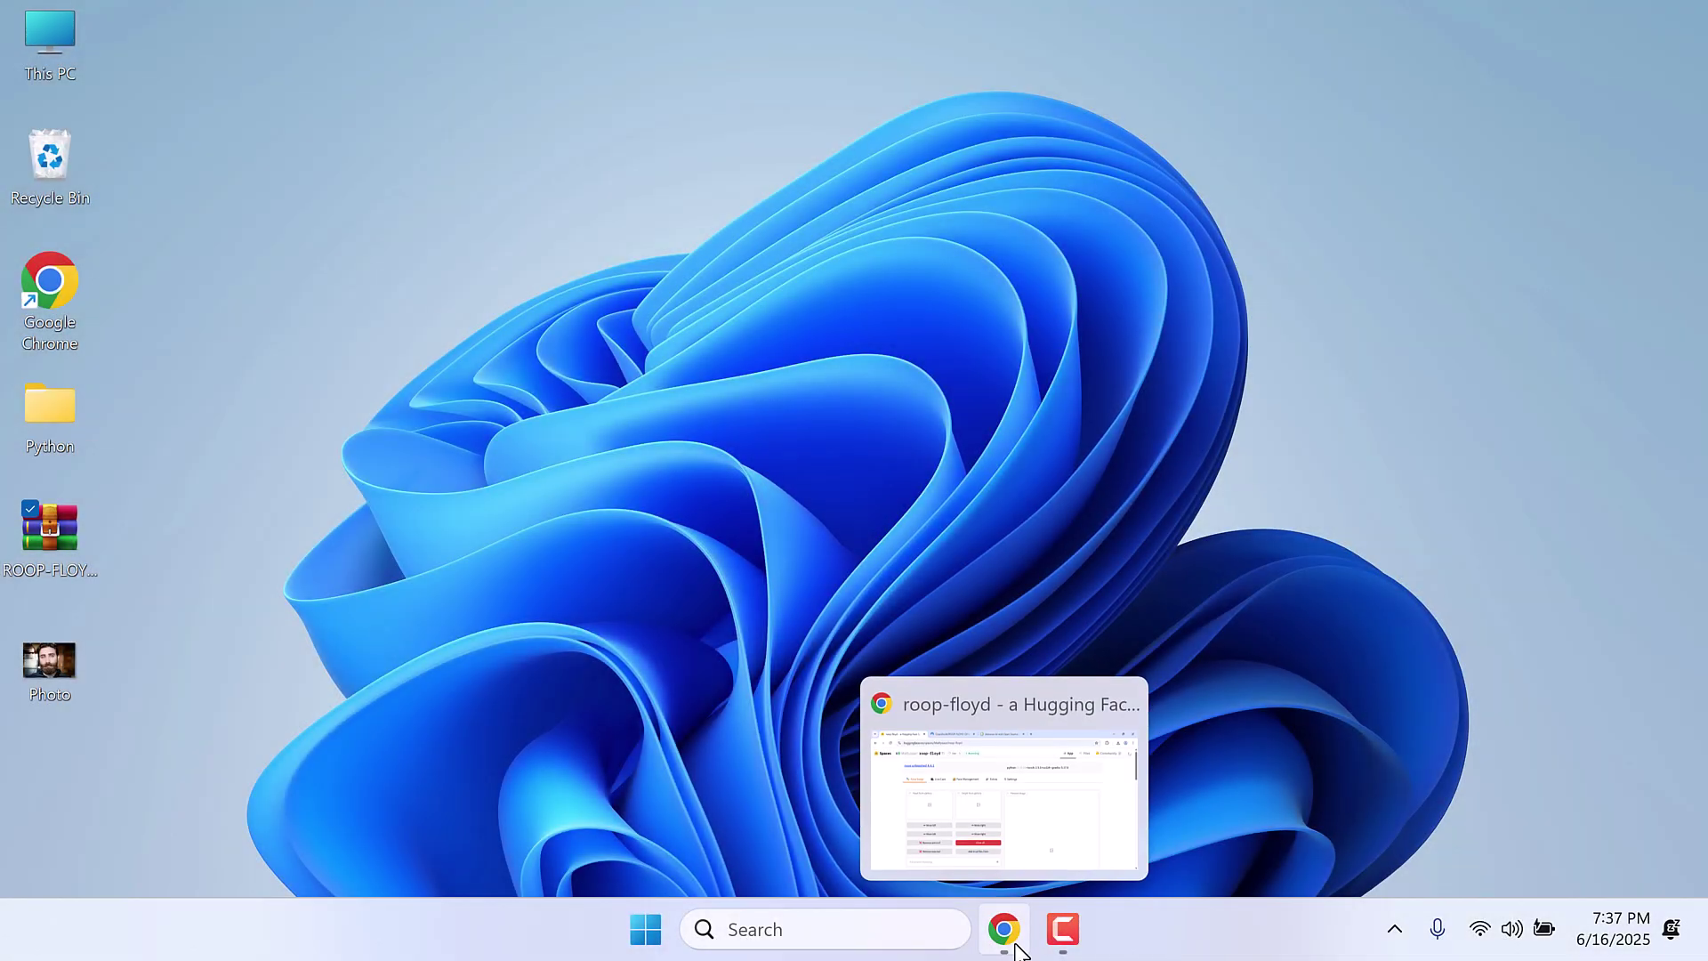
- Restore Chrome and scroll through the roop-floyd Hugging Face Space page
click(1006, 930)
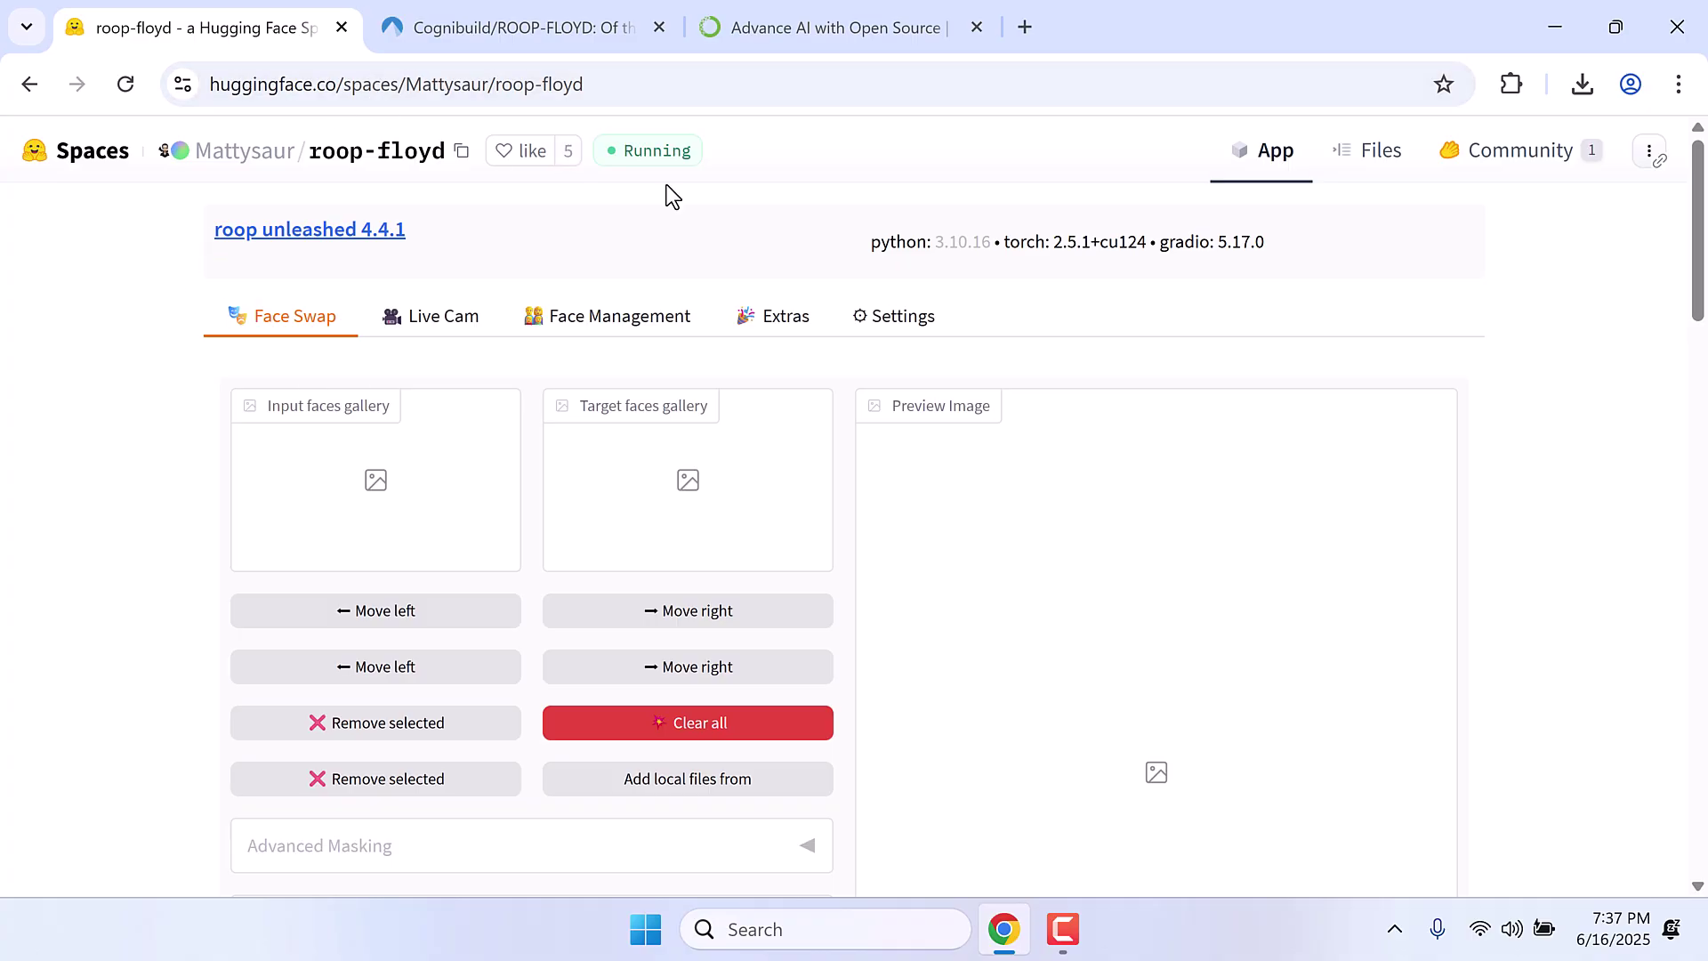
scroll(1150, 455, down, 12)
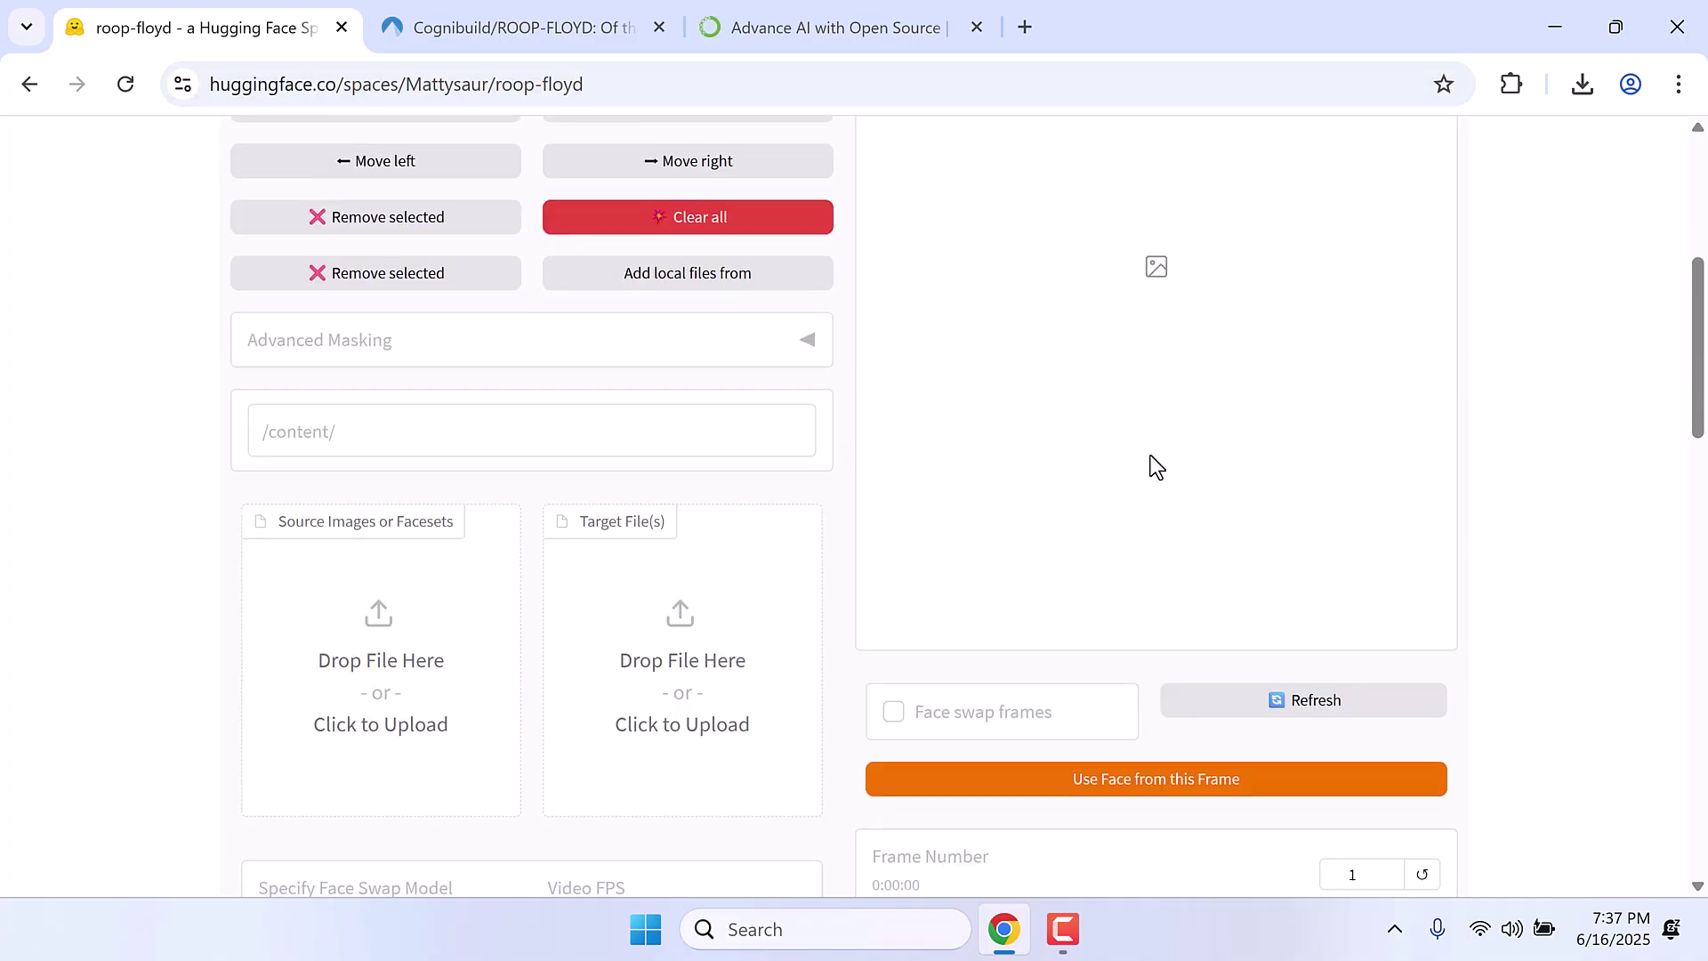
scroll(1150, 456, up, 10)
scroll(1150, 455, down, 5)
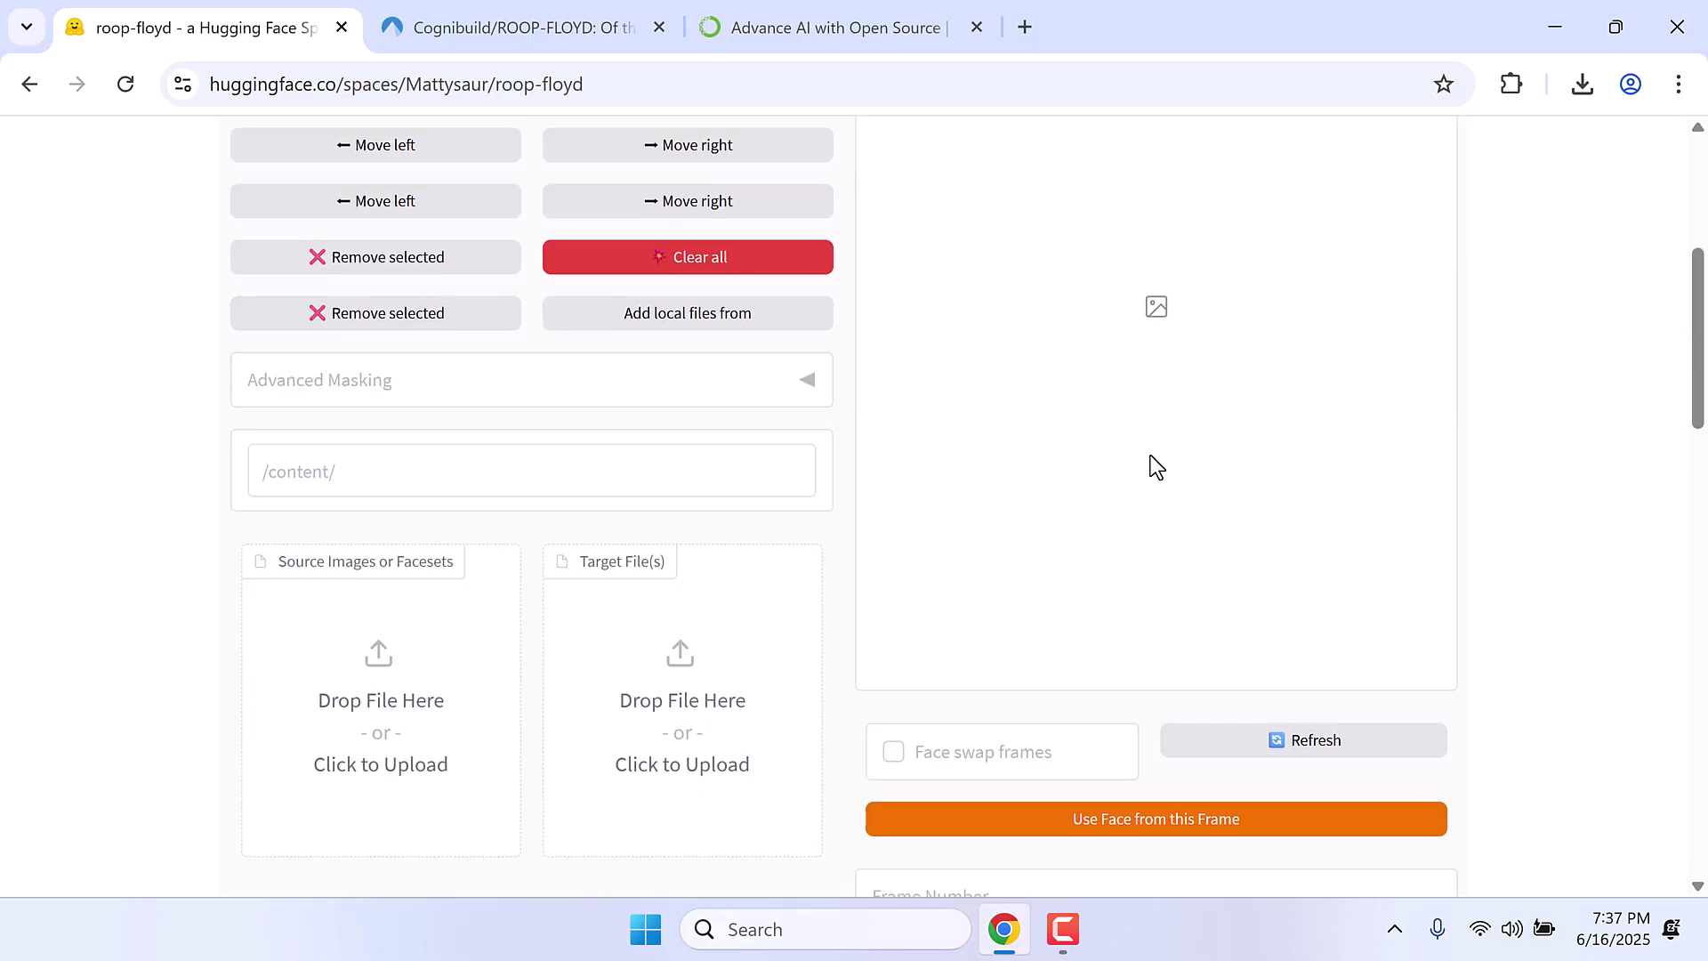
scroll(686, 427, up, 6)
scroll(685, 431, up, 1)
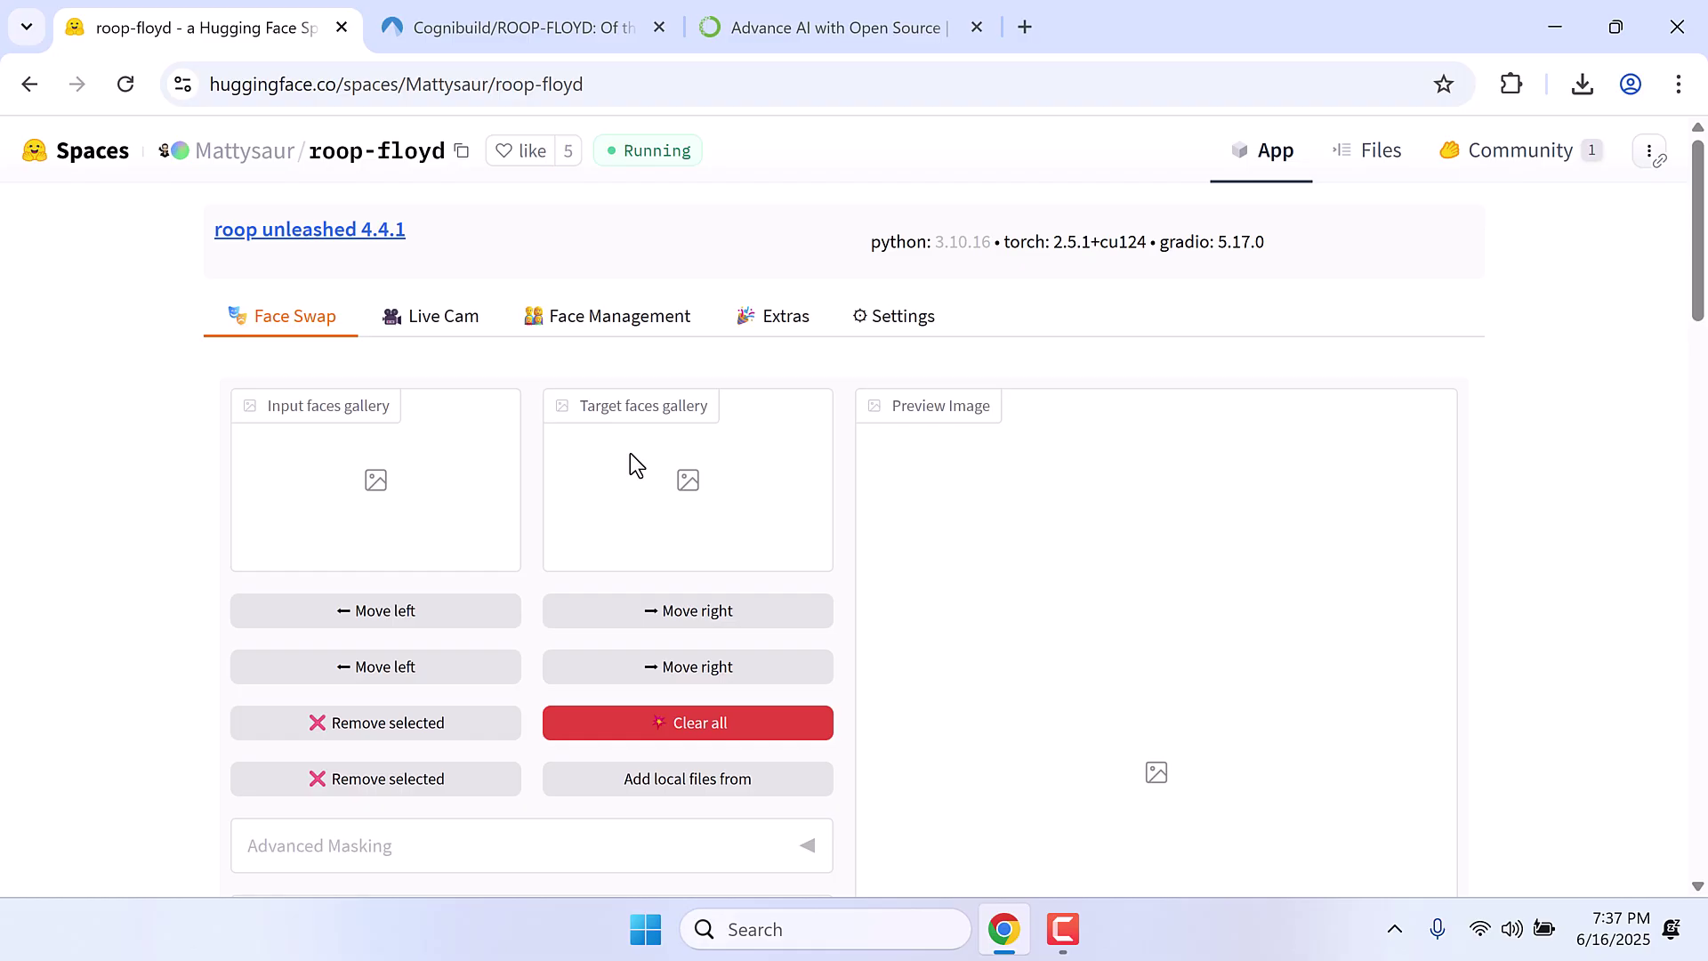
- Show the Space's Live Cam section with its webcam description and camera settings
click(411, 328)
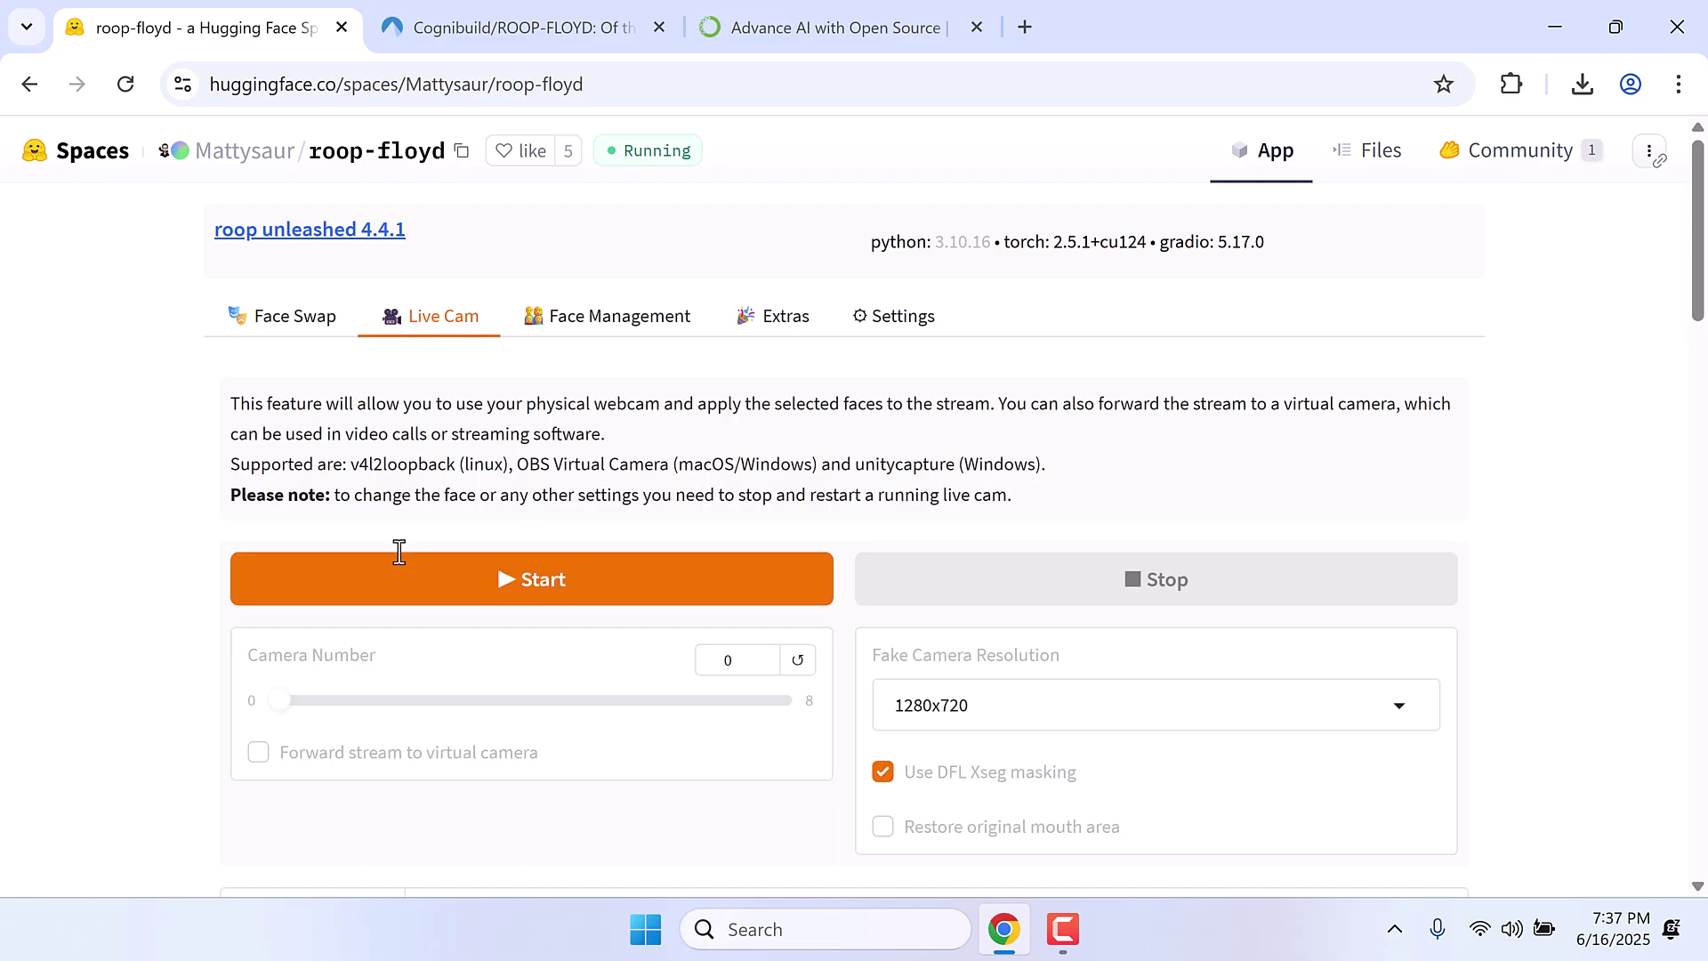
scroll(397, 553, down, 7)
scroll(383, 542, up, 7)
- Browse the roop-floyd Space's Files listing on the main branch
click(1381, 160)
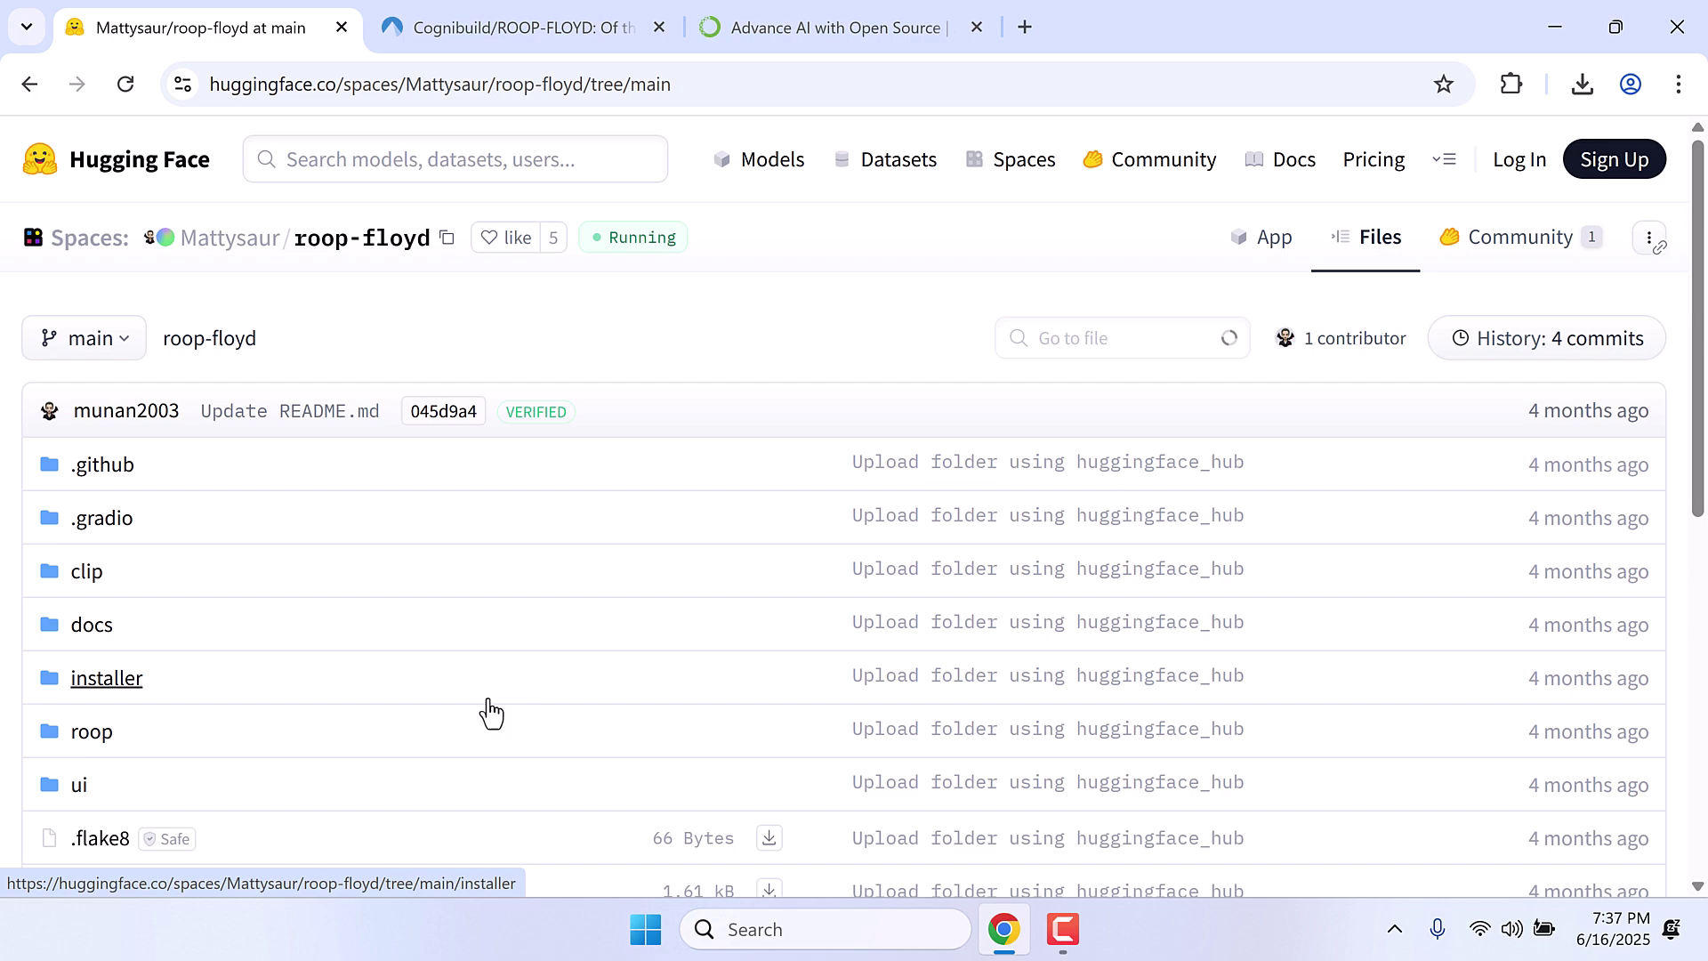
scroll(488, 711, down, 8)
scroll(489, 712, up, 6)
scroll(488, 711, up, 2)
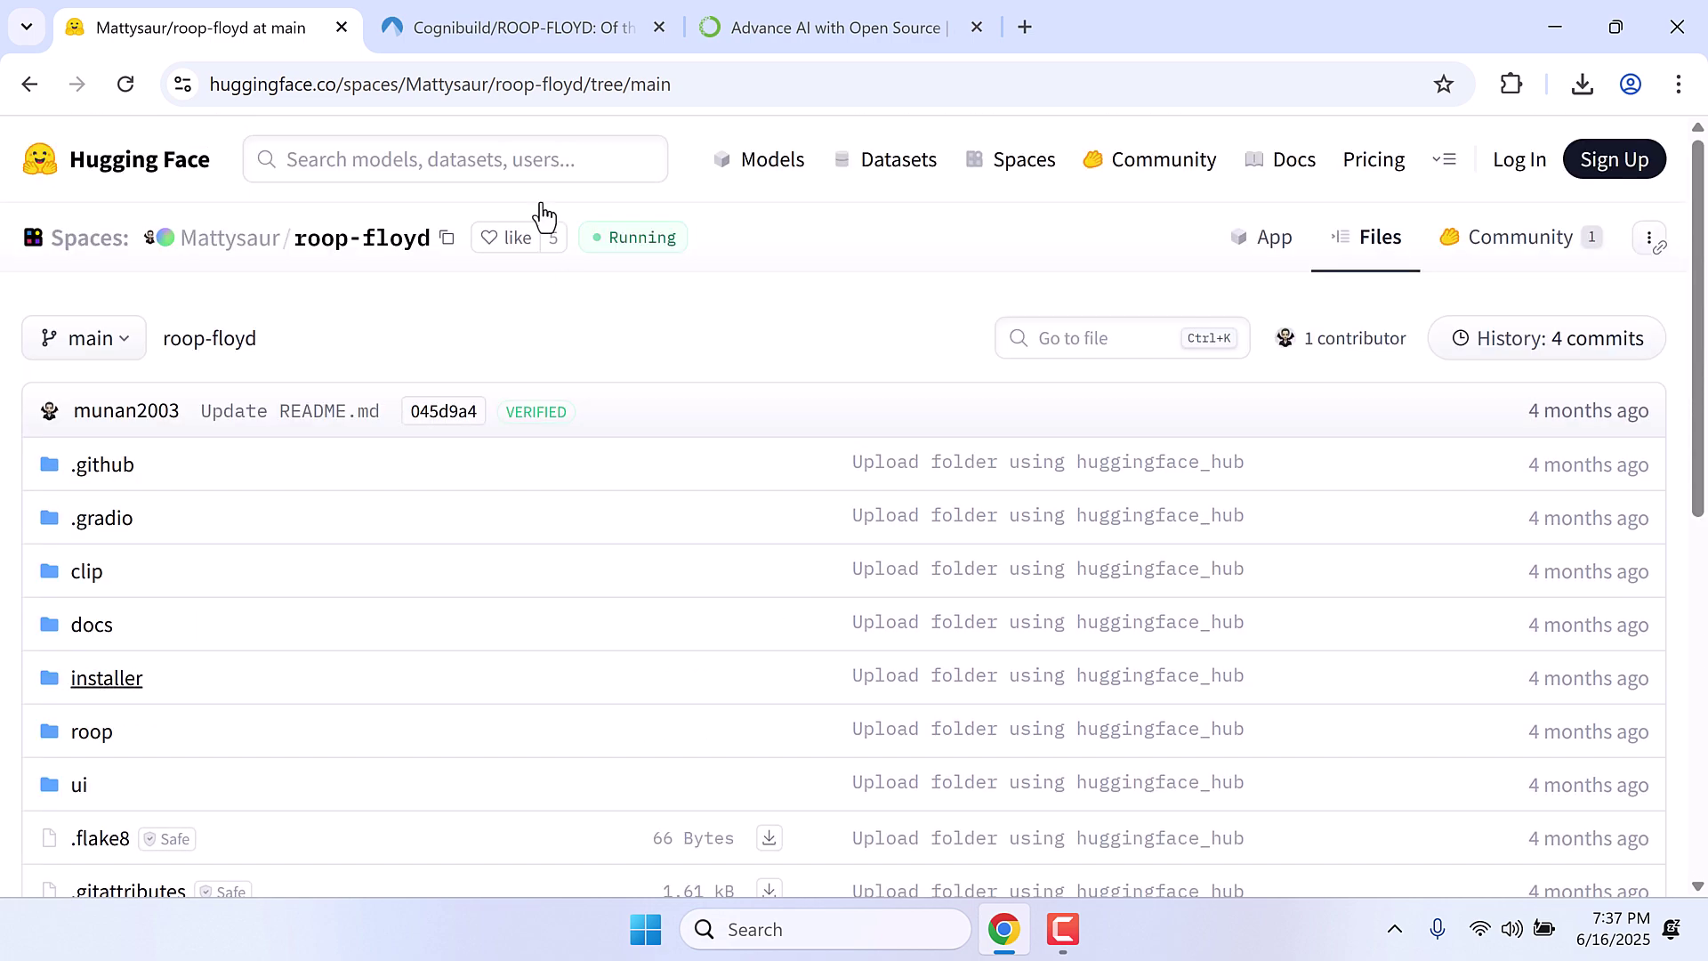
- Check the ROOP-FLOYD Codeberg repo, close it and the Hugging Face tab, and minimise Chrome
click(457, 47)
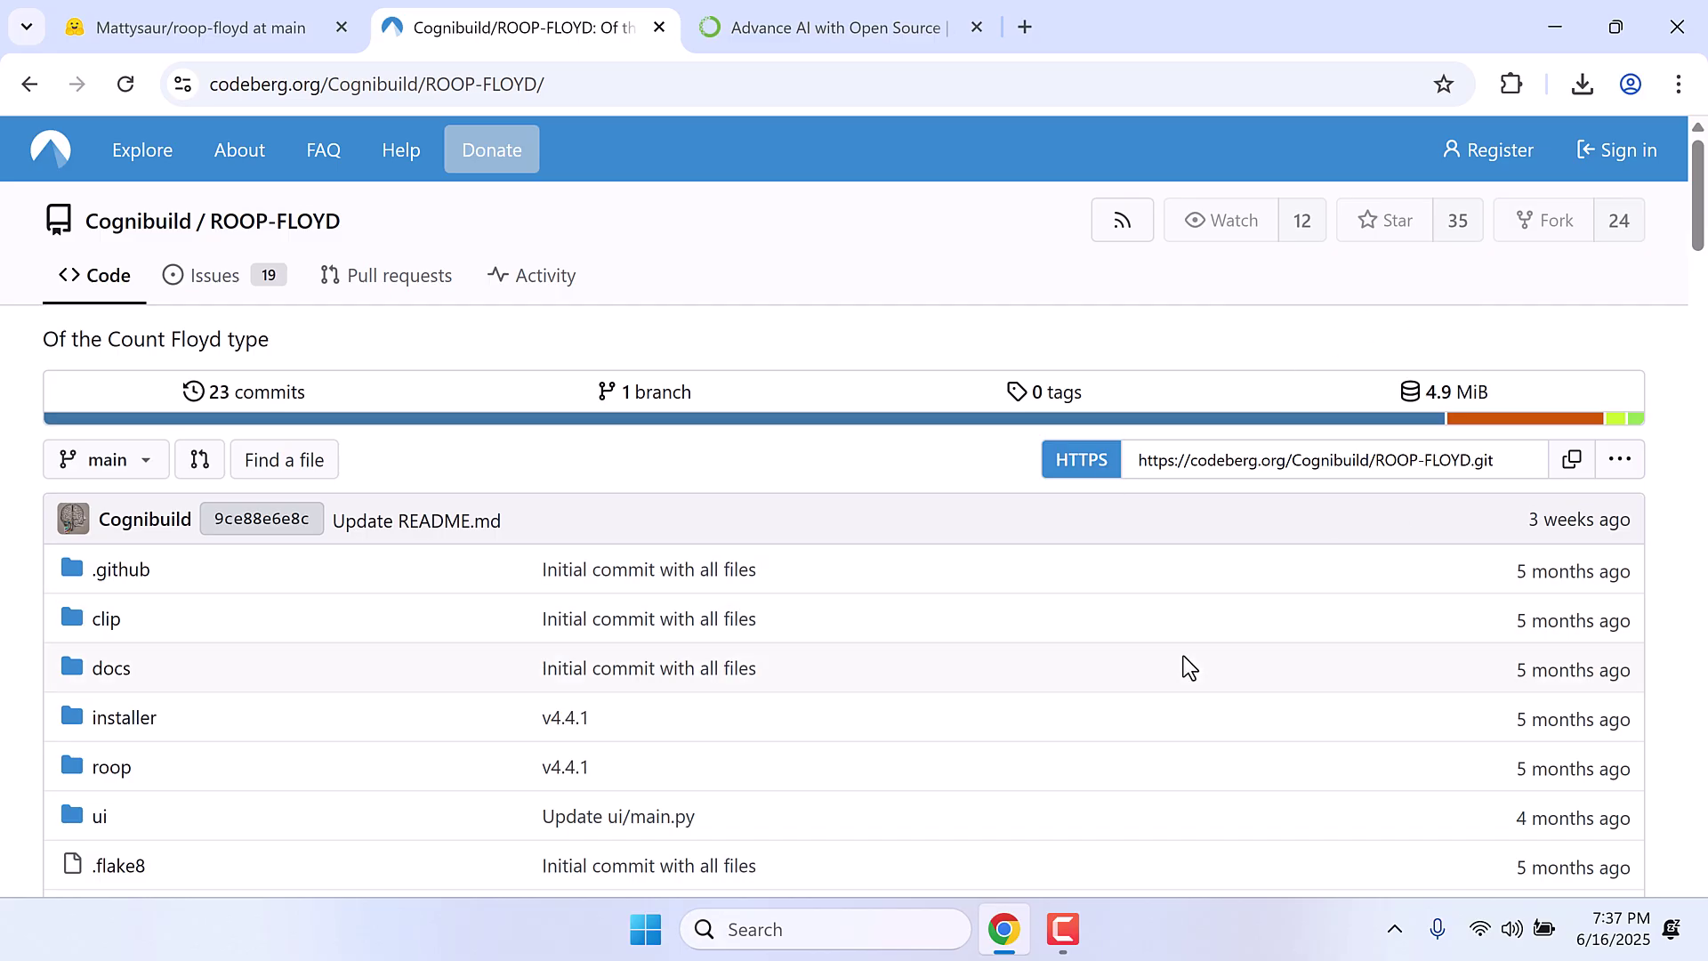
click(660, 28)
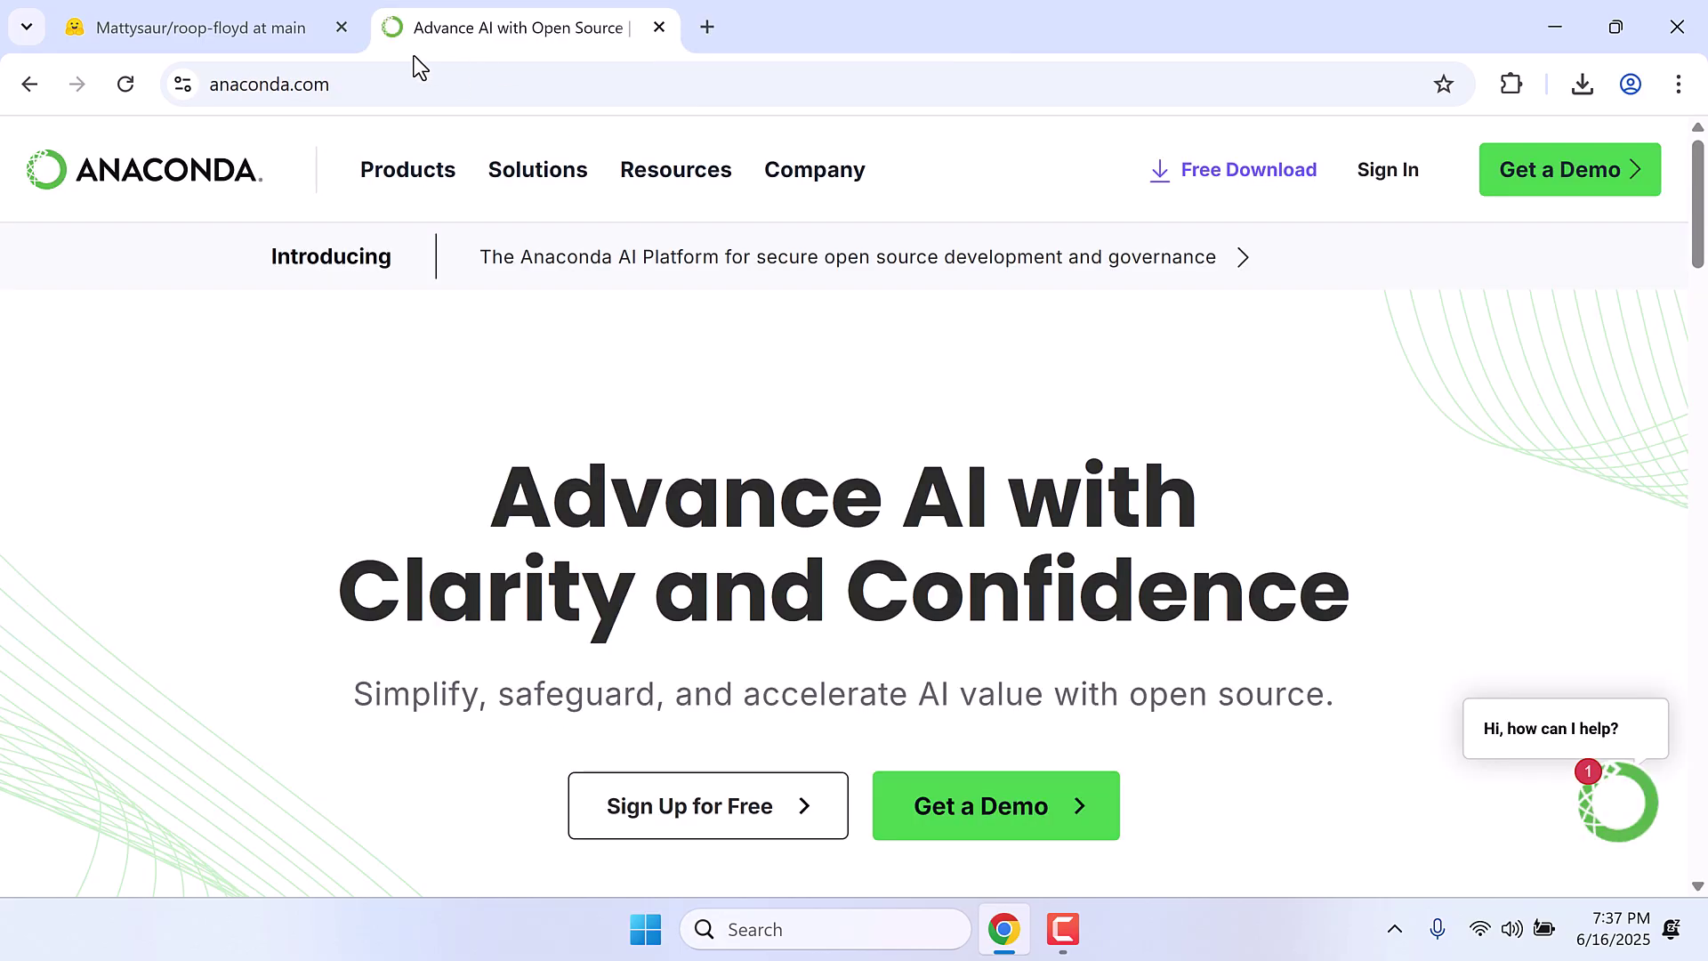
click(338, 29)
click(1557, 29)
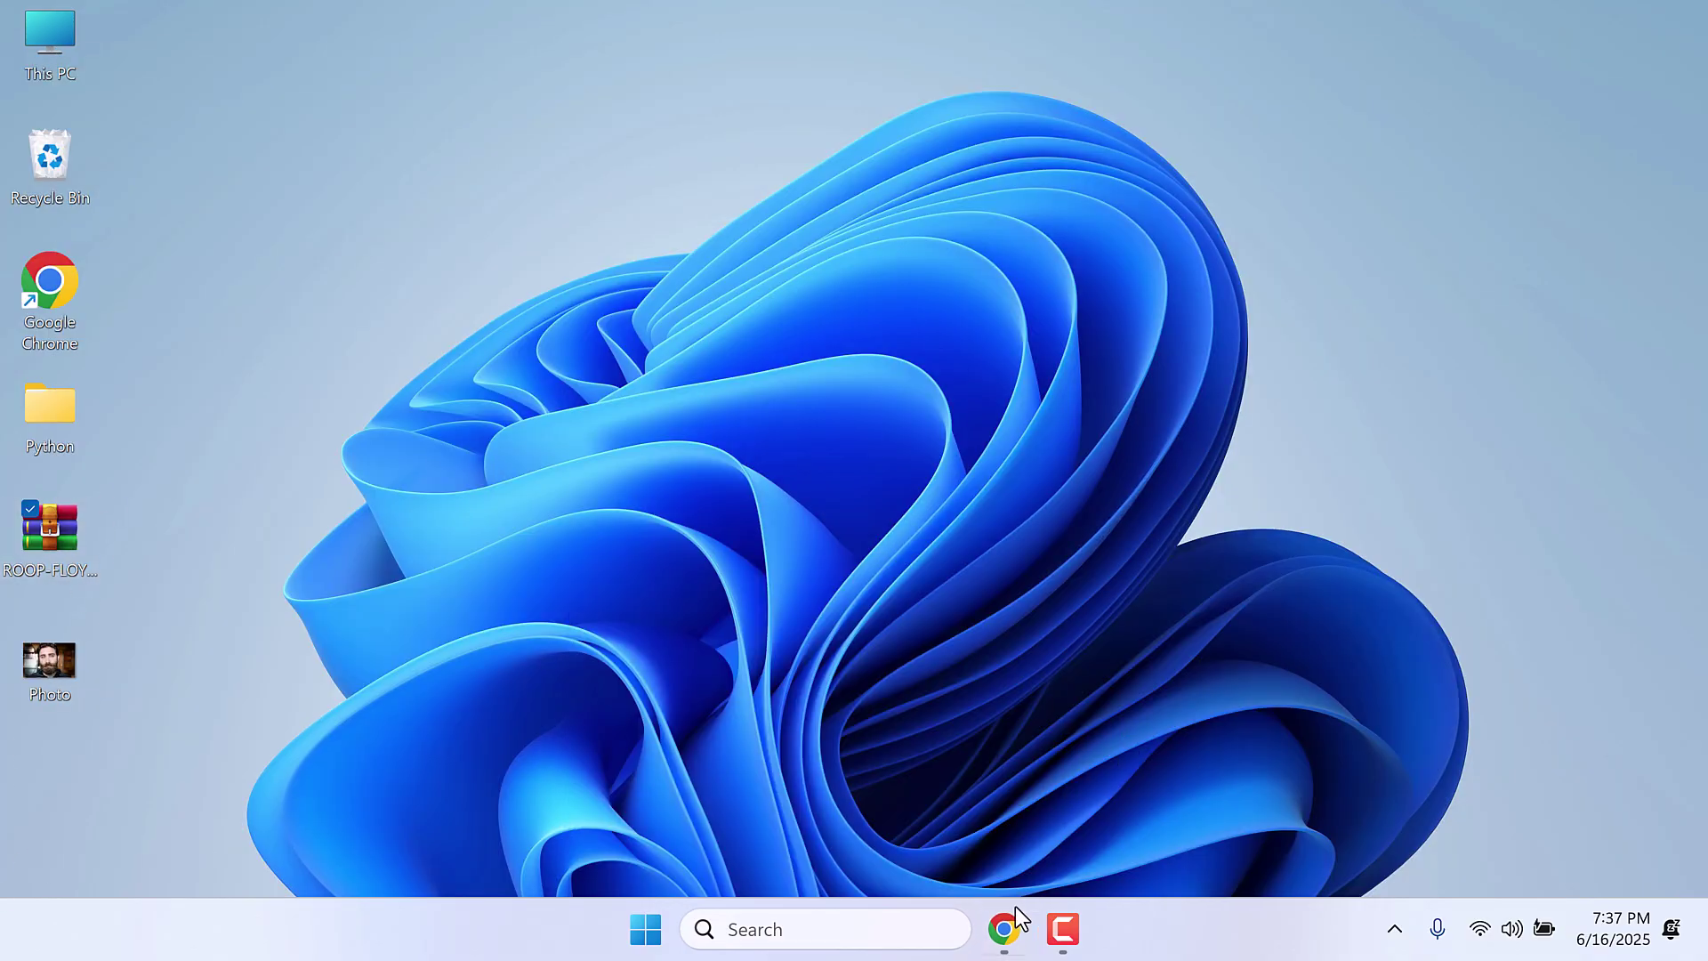
- Reach Anaconda's Distribution and Miniconda installers via Free Download and Skip registration, then close Chrome
click(1005, 929)
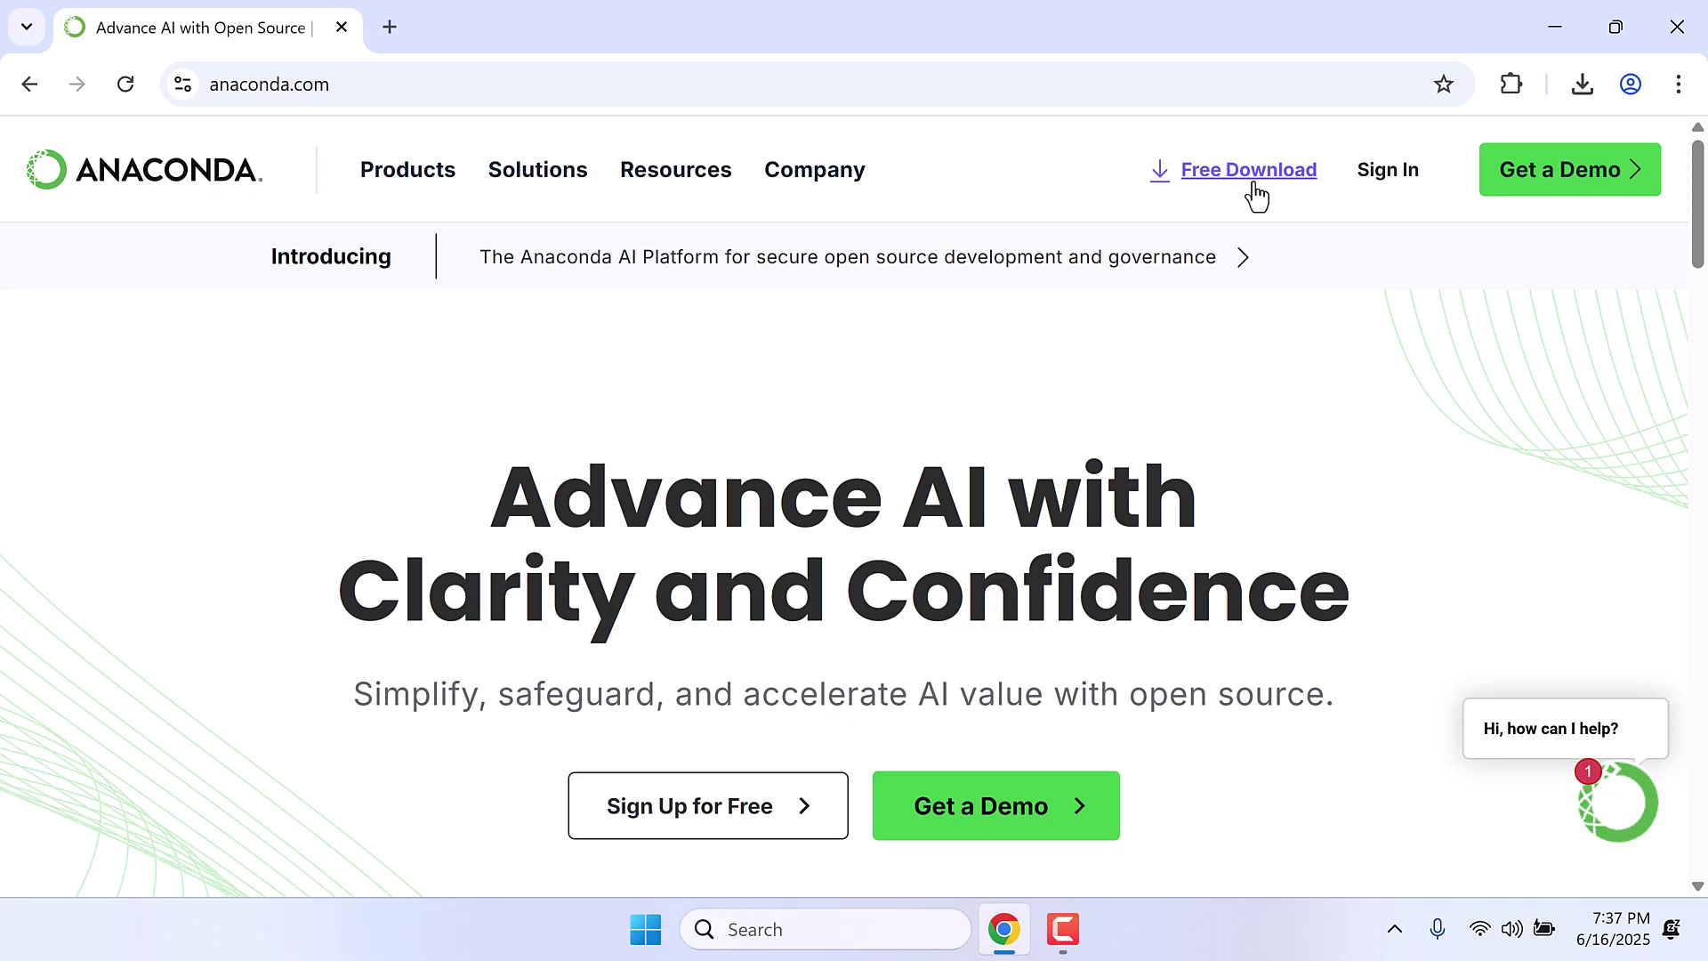
click(1231, 165)
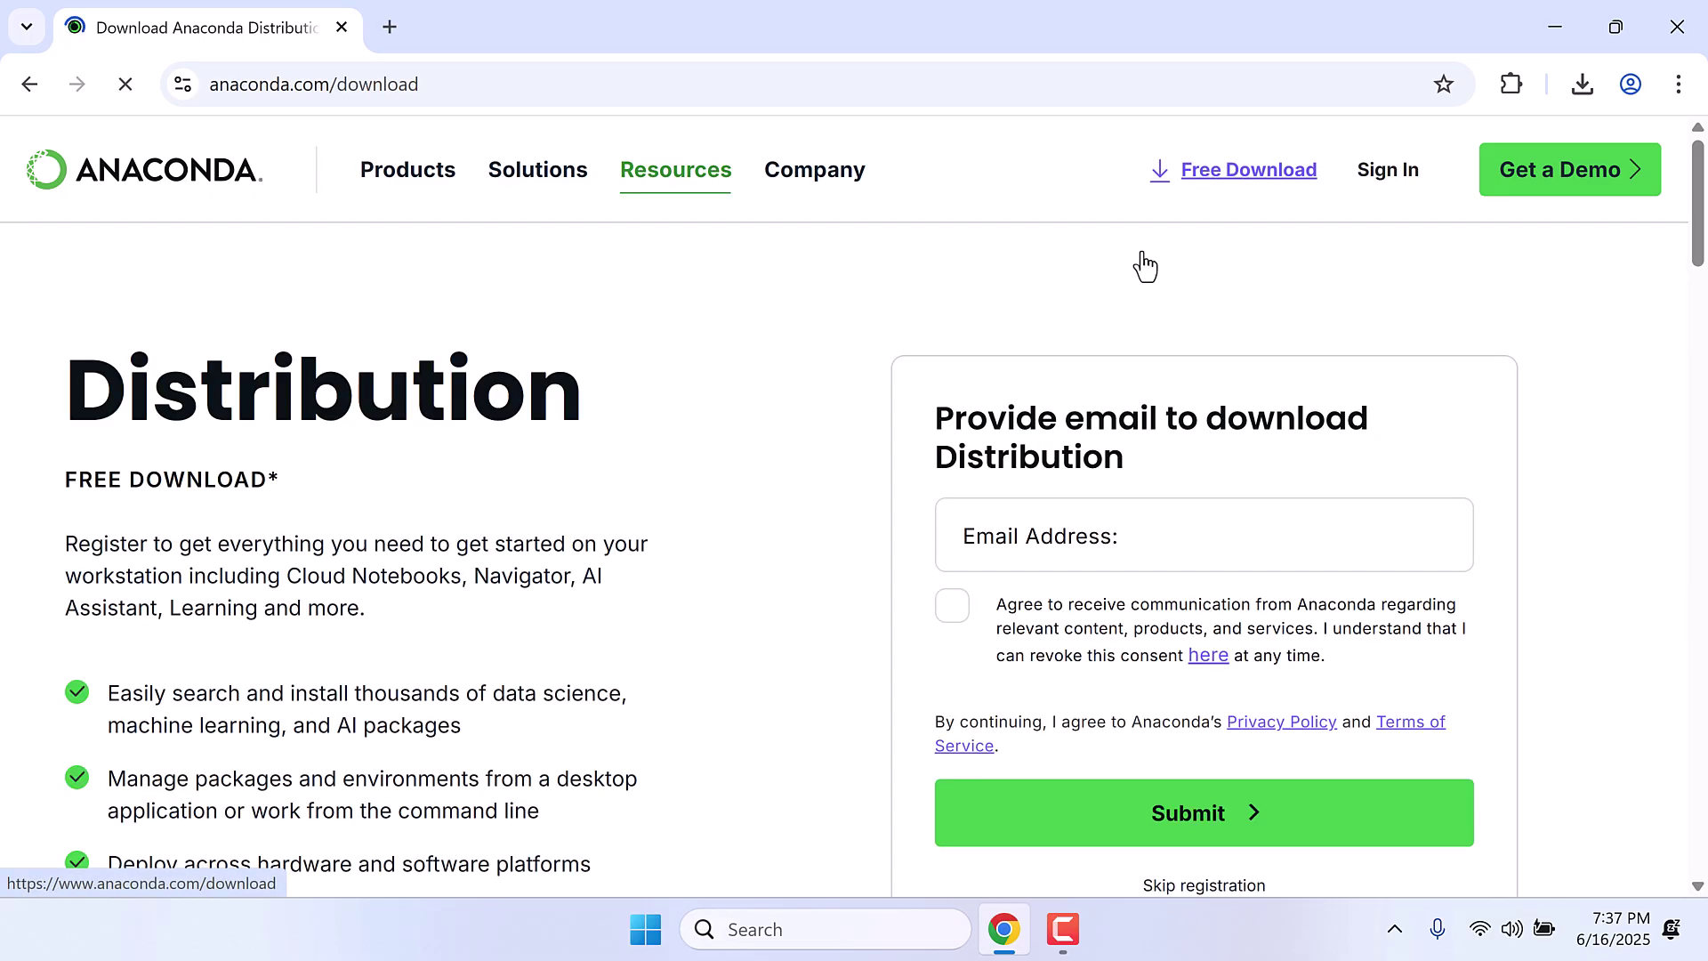
scroll(1041, 712, down, 3)
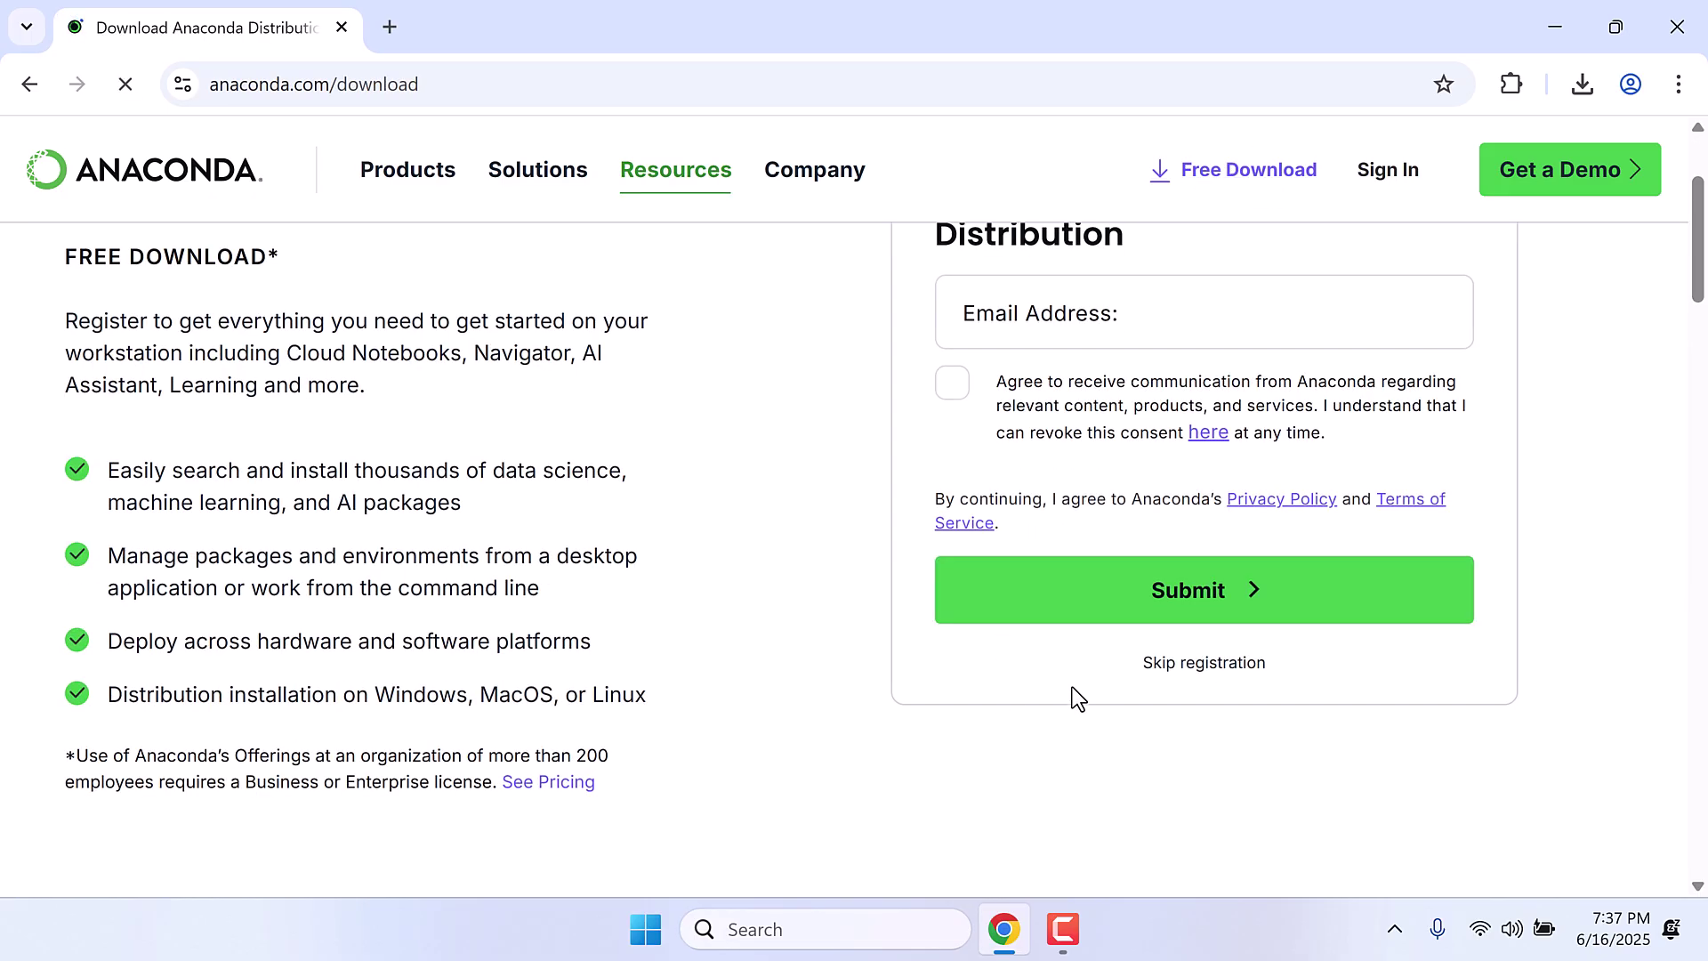
click(1195, 666)
scroll(1195, 676, down, 3)
scroll(1195, 676, down, 2)
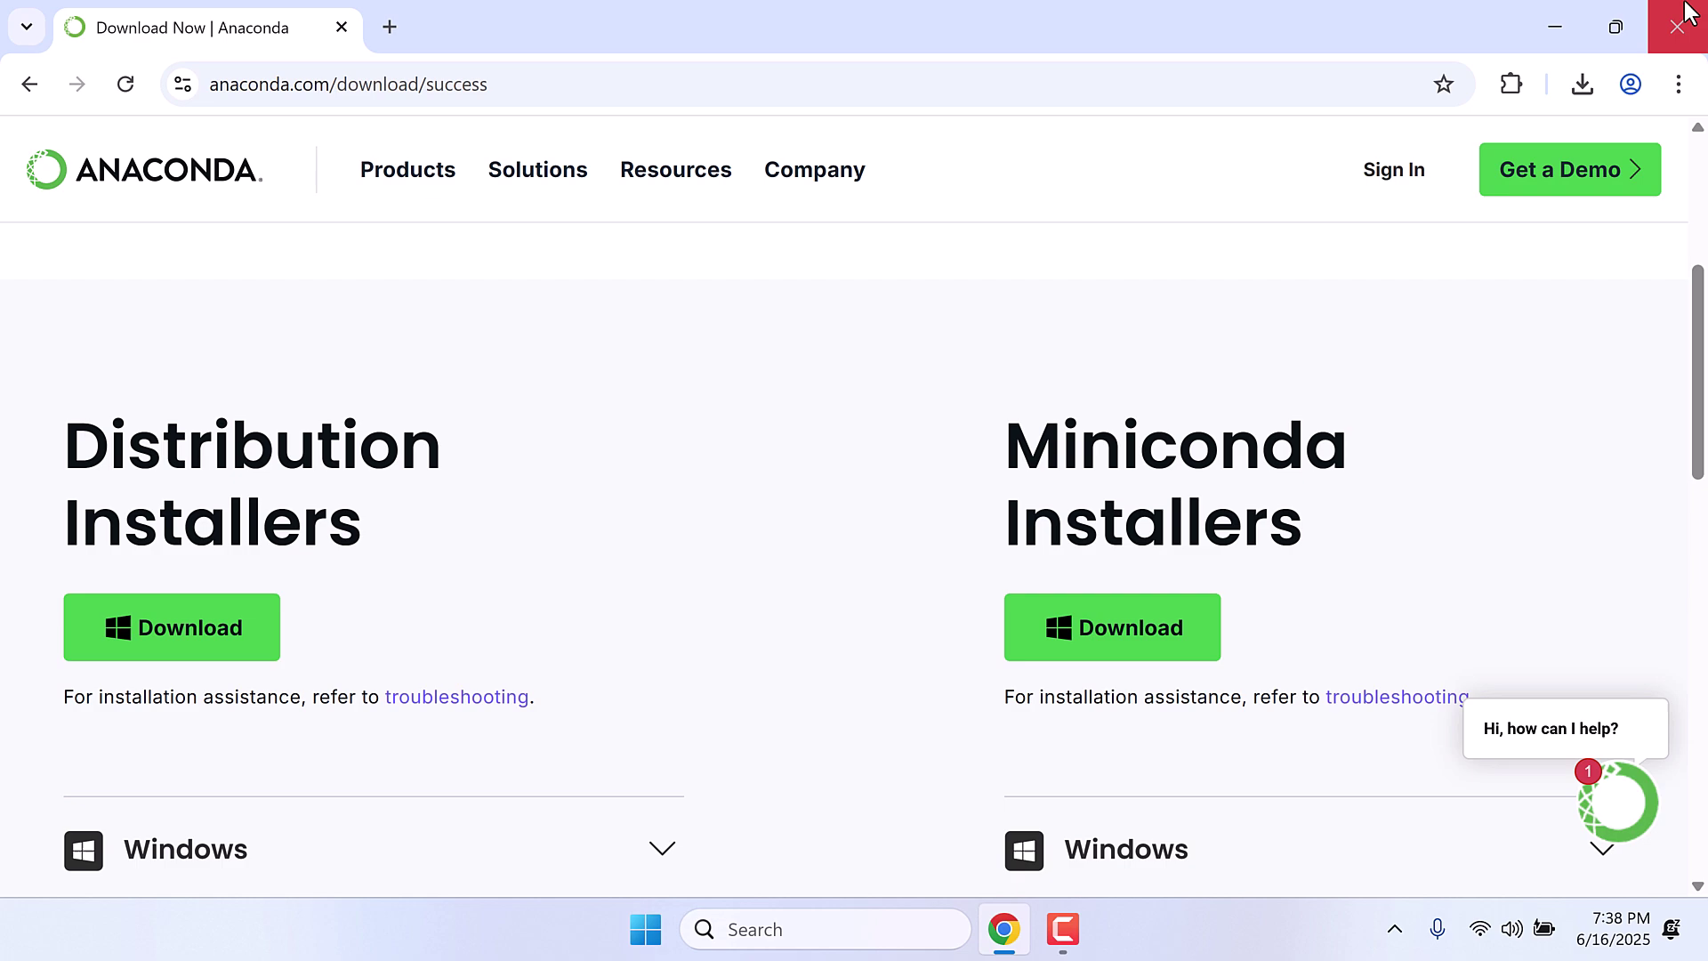
click(1677, 26)
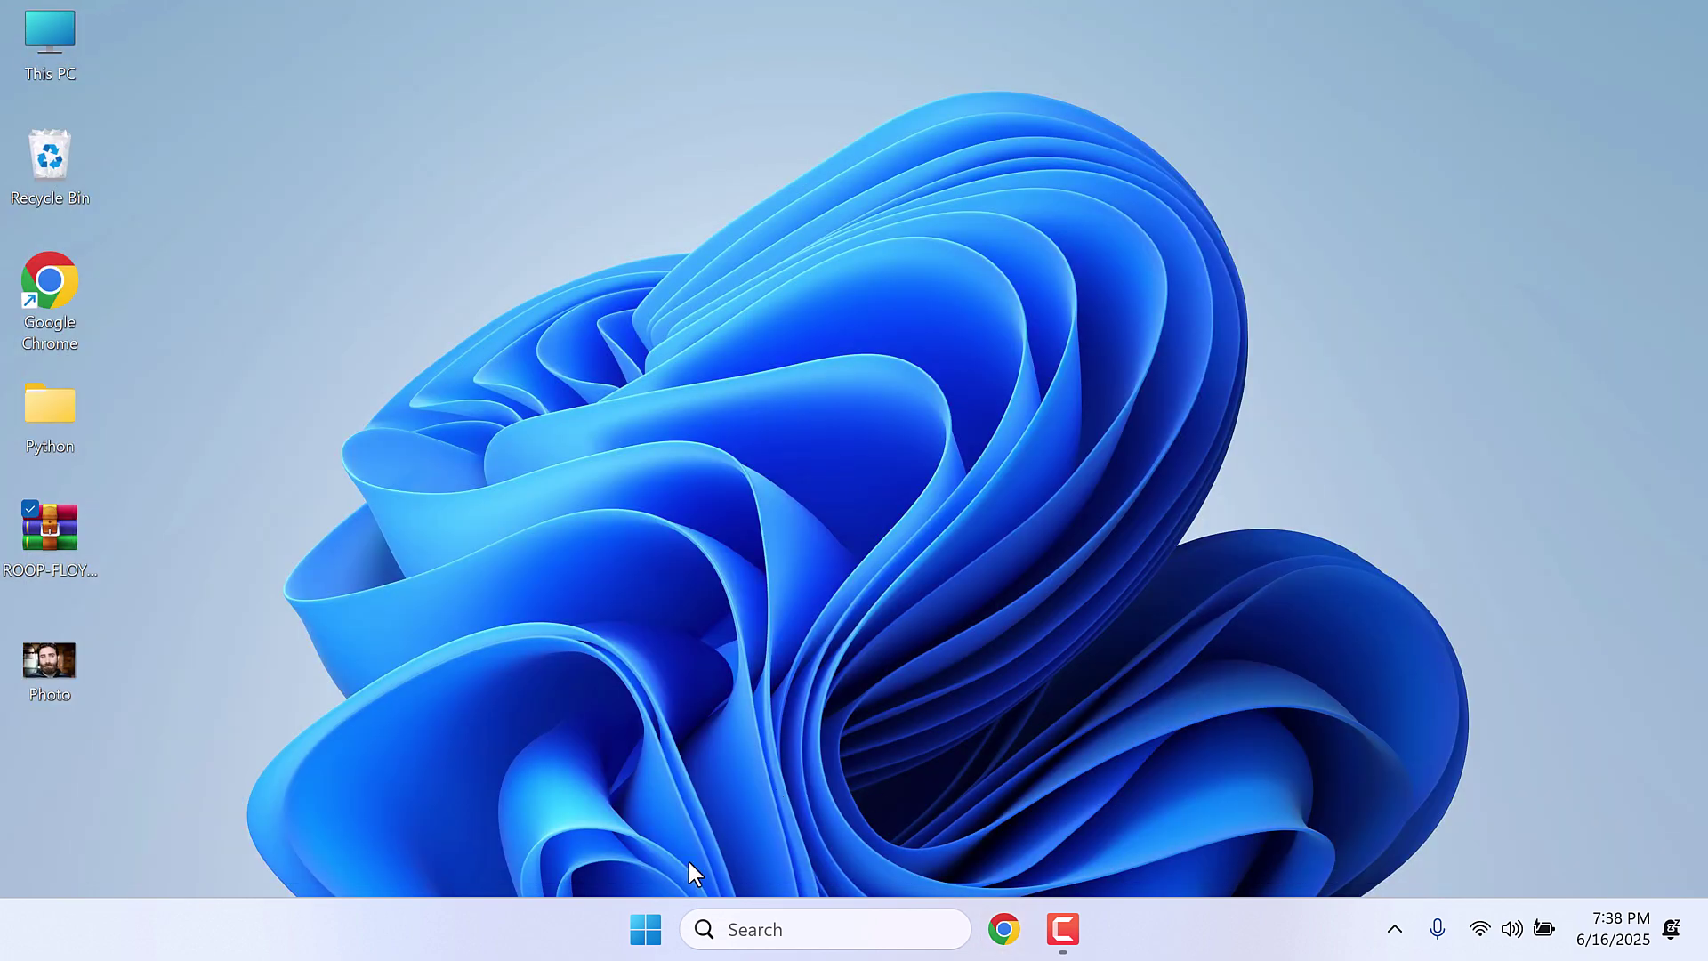
- Launch Anaconda Prompt from the Start menu search
click(647, 929)
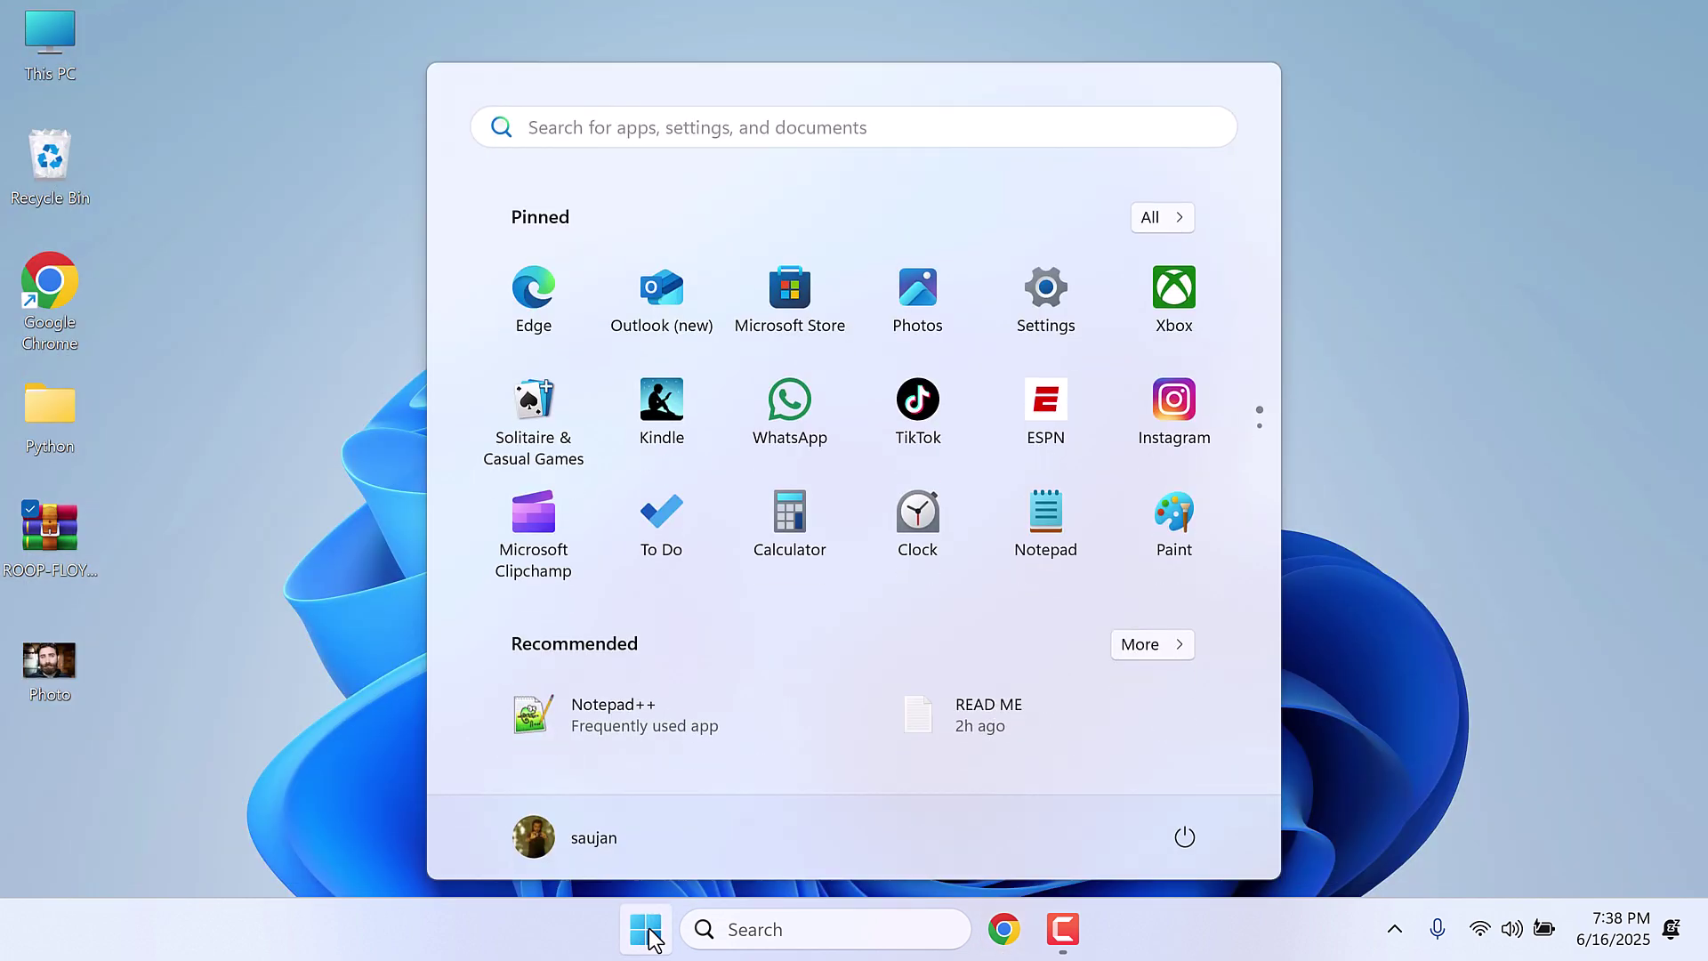
text(anaco)
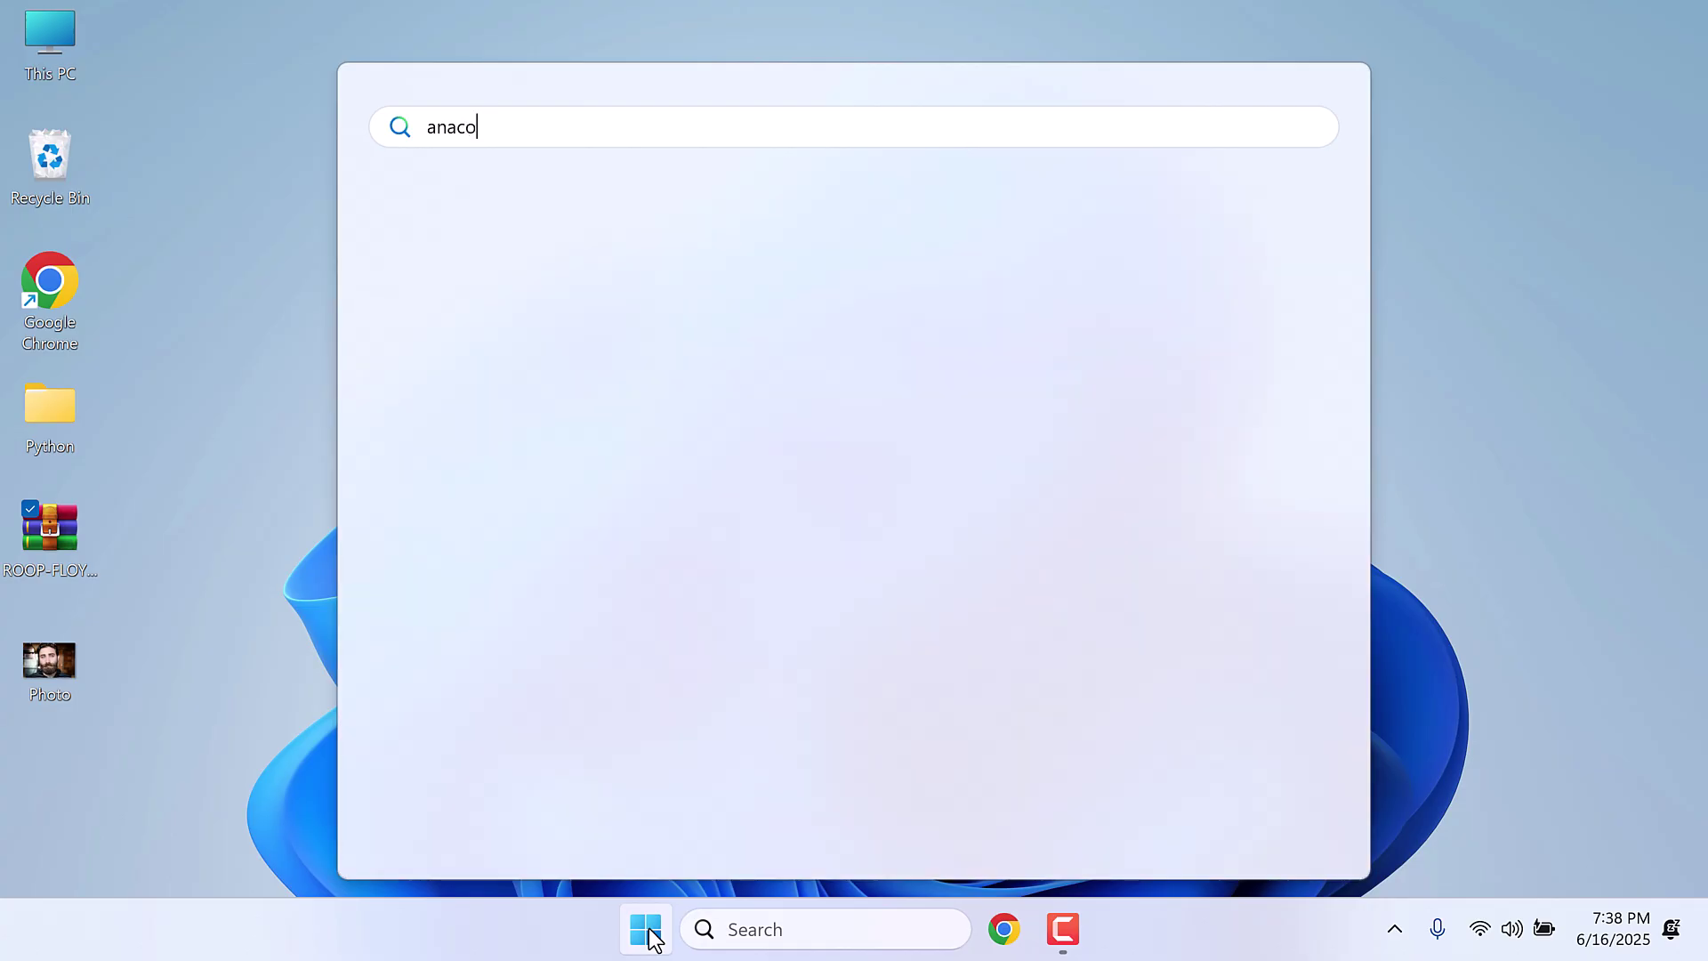
text(nda)
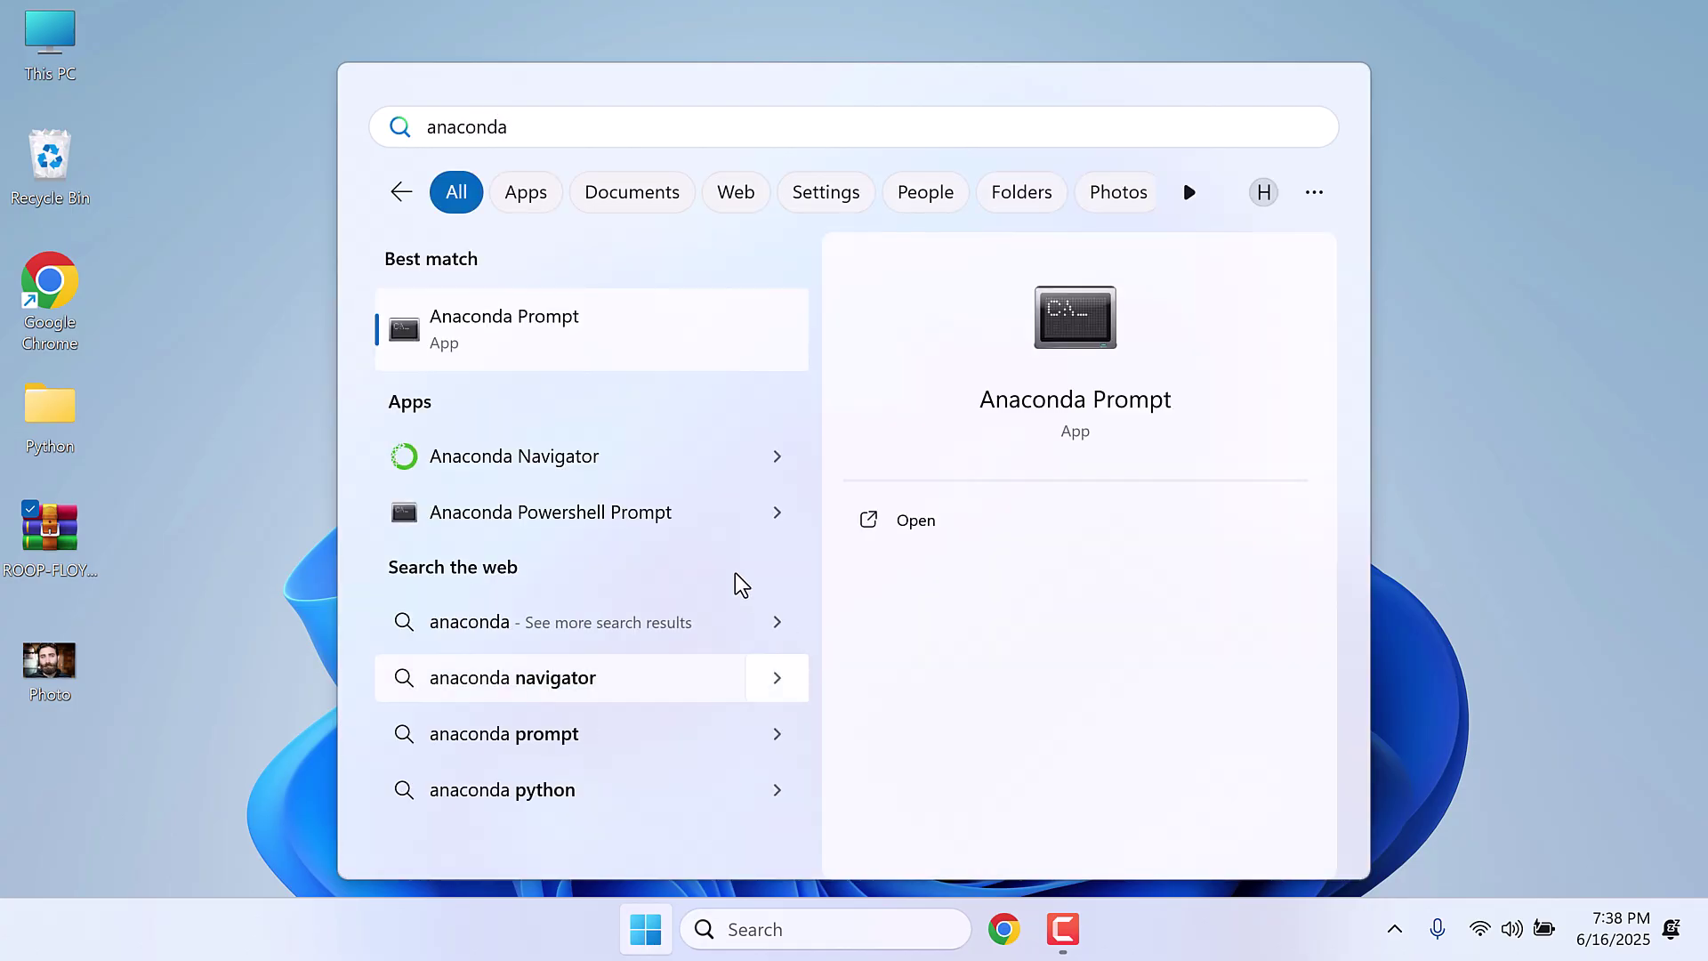
click(585, 327)
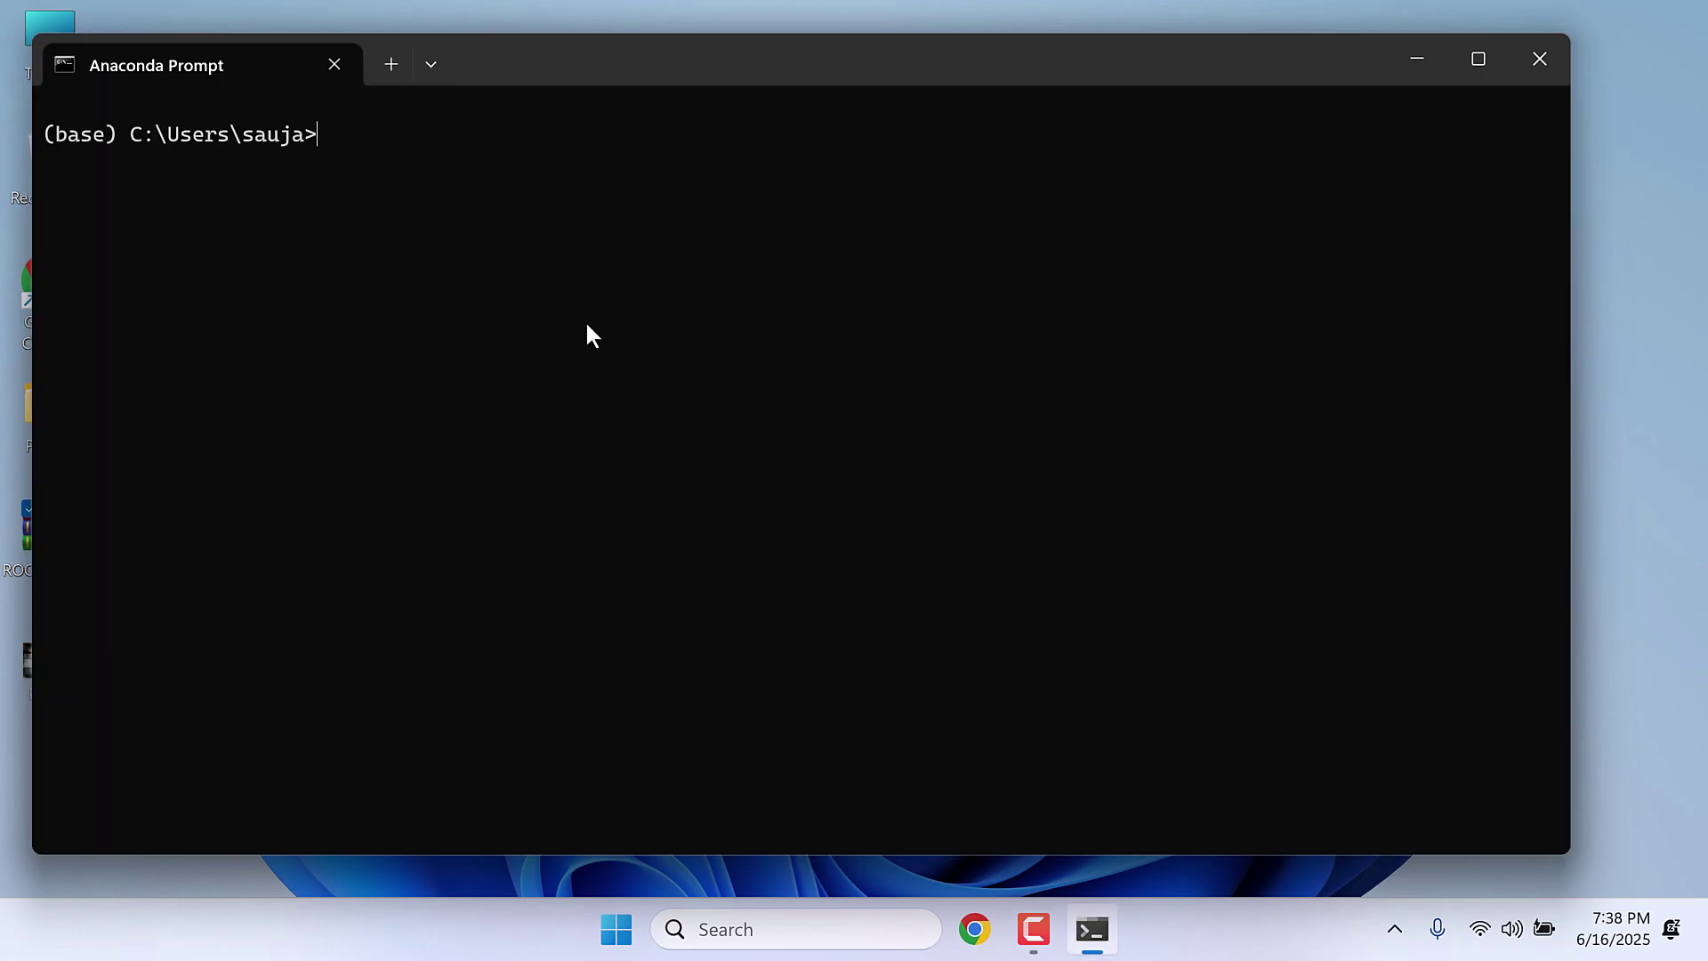
- Create the roop-unleashed environment with python=3.10, confirming the package install with y
text(conda create --name ro)
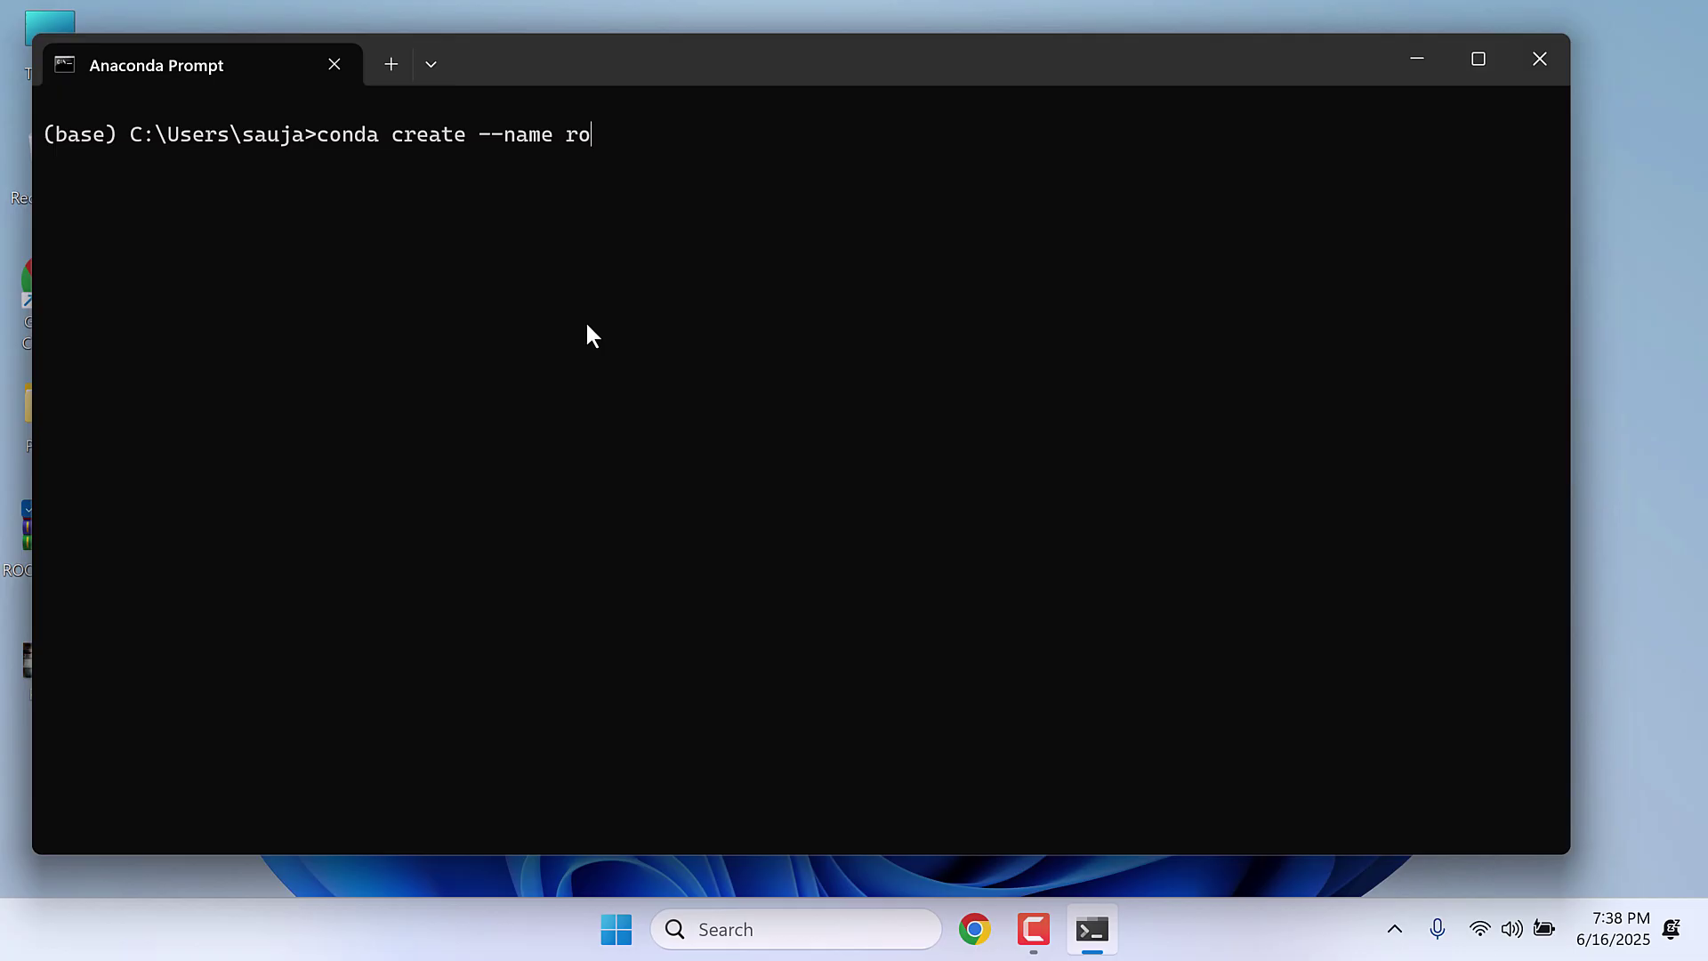
text(op-unleashed python)
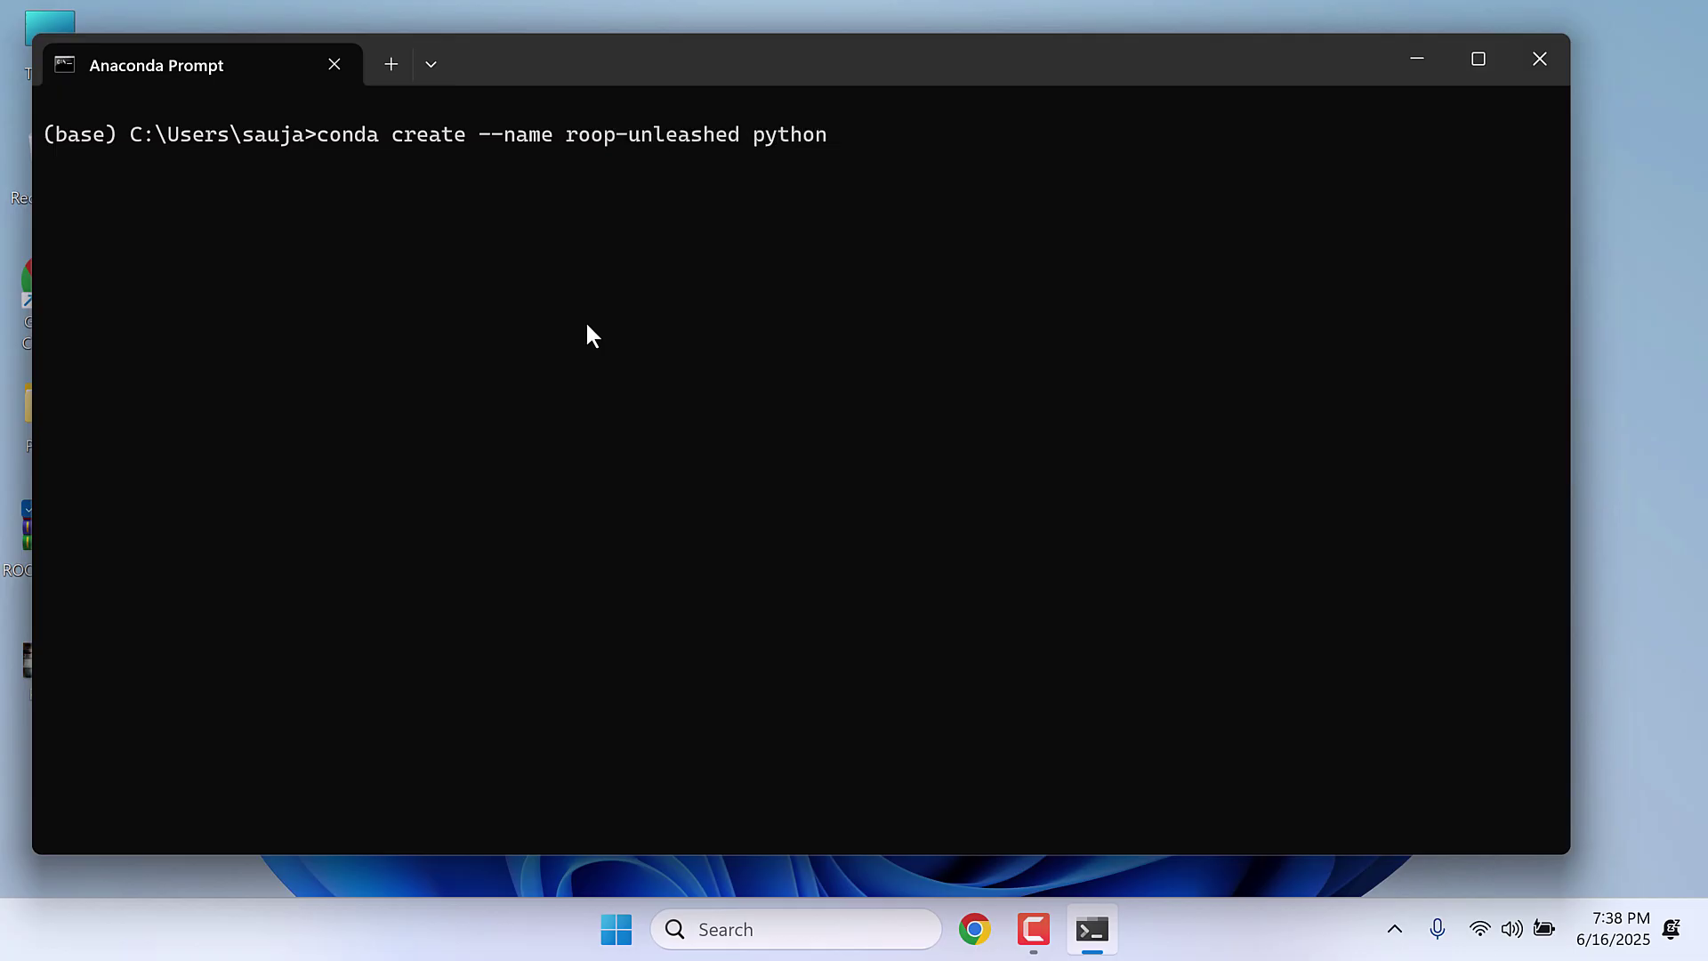
text(=3.10)
key(Return)
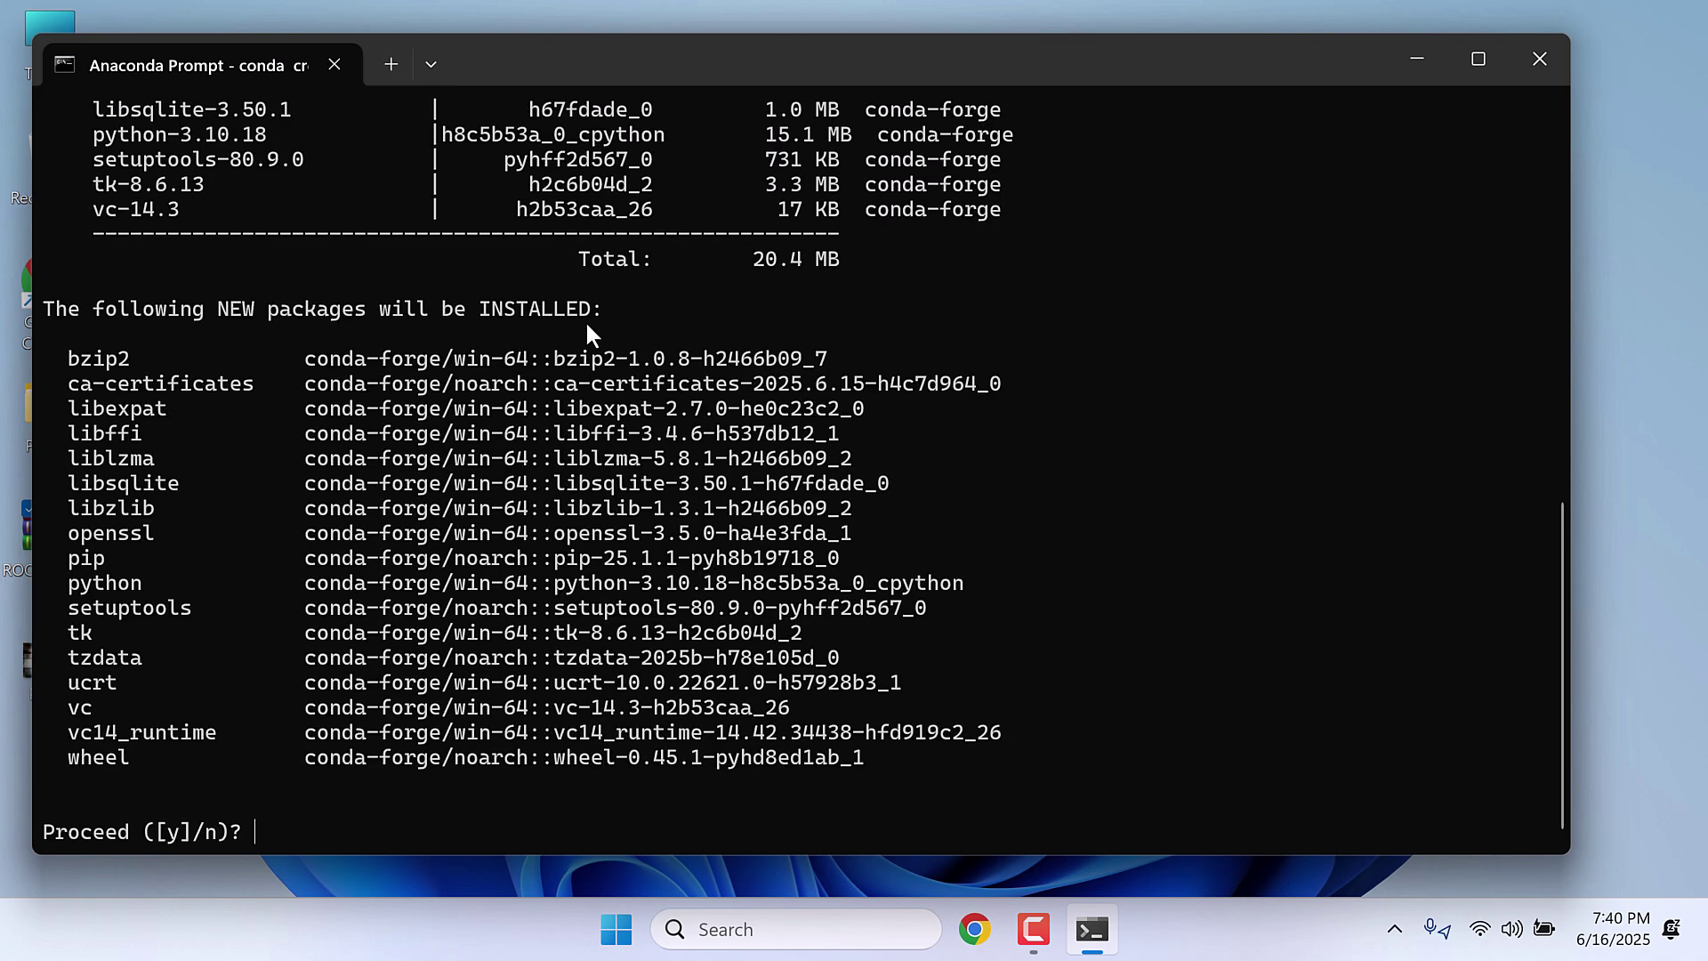
text(y)
key(Return)
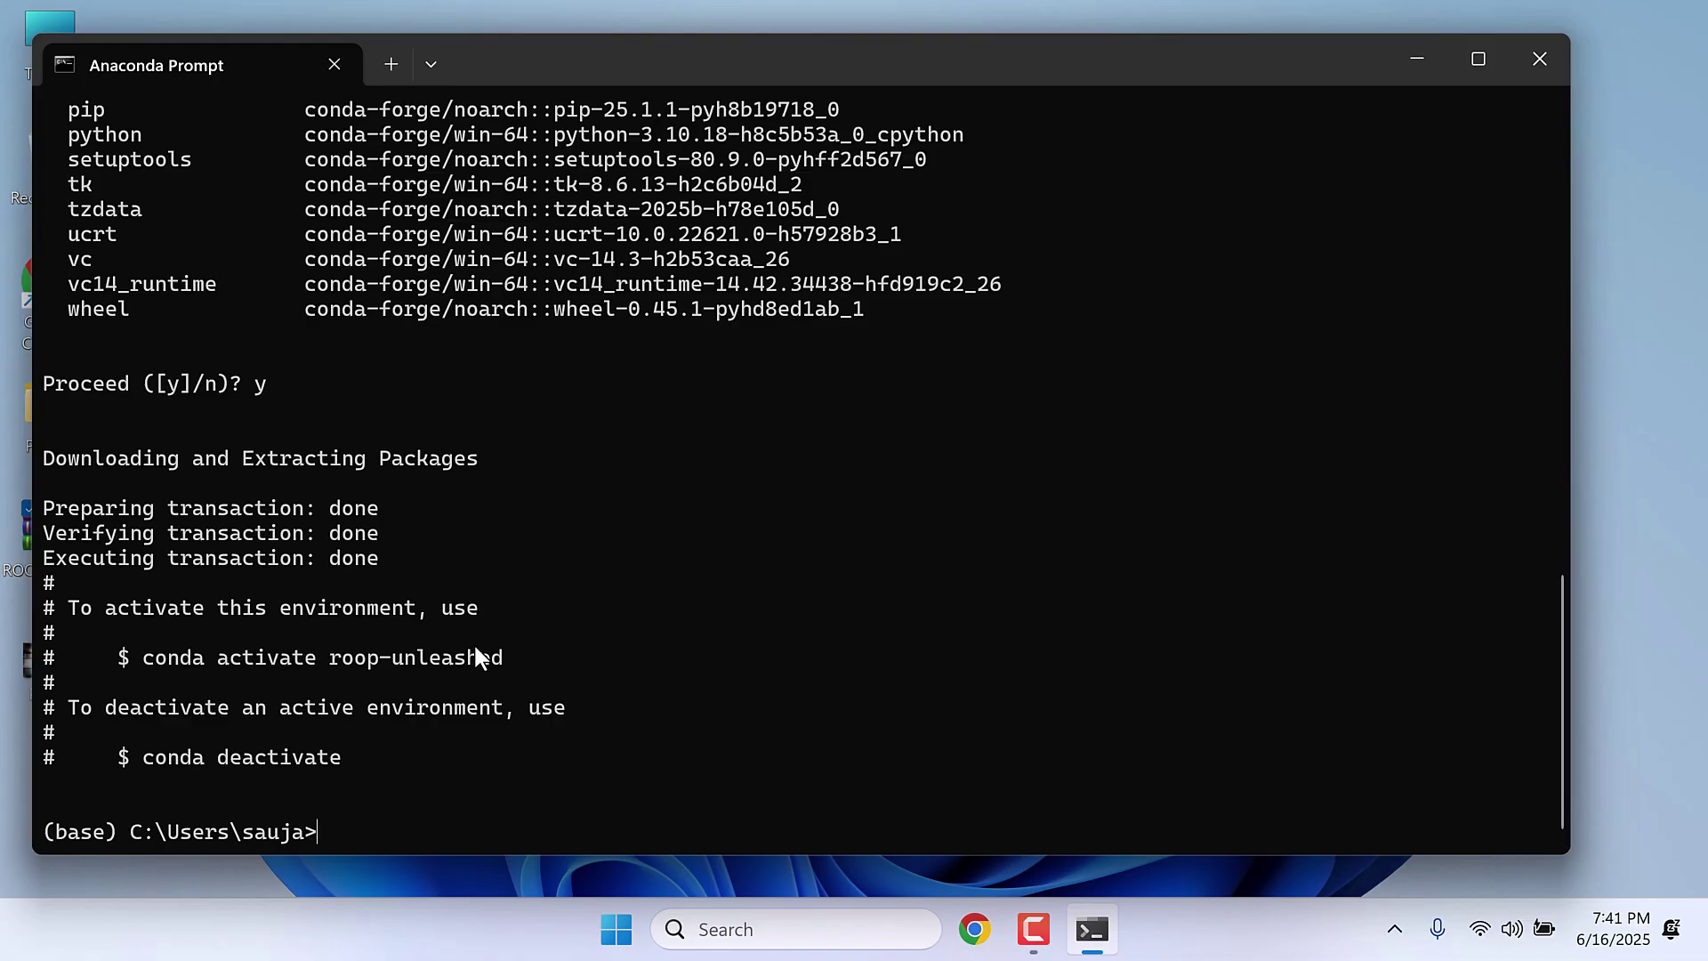
- Activate the environment with conda activate roop-unleashed
drag(492, 670, 143, 662)
key(ctrl+c)
key(ctrl+v)
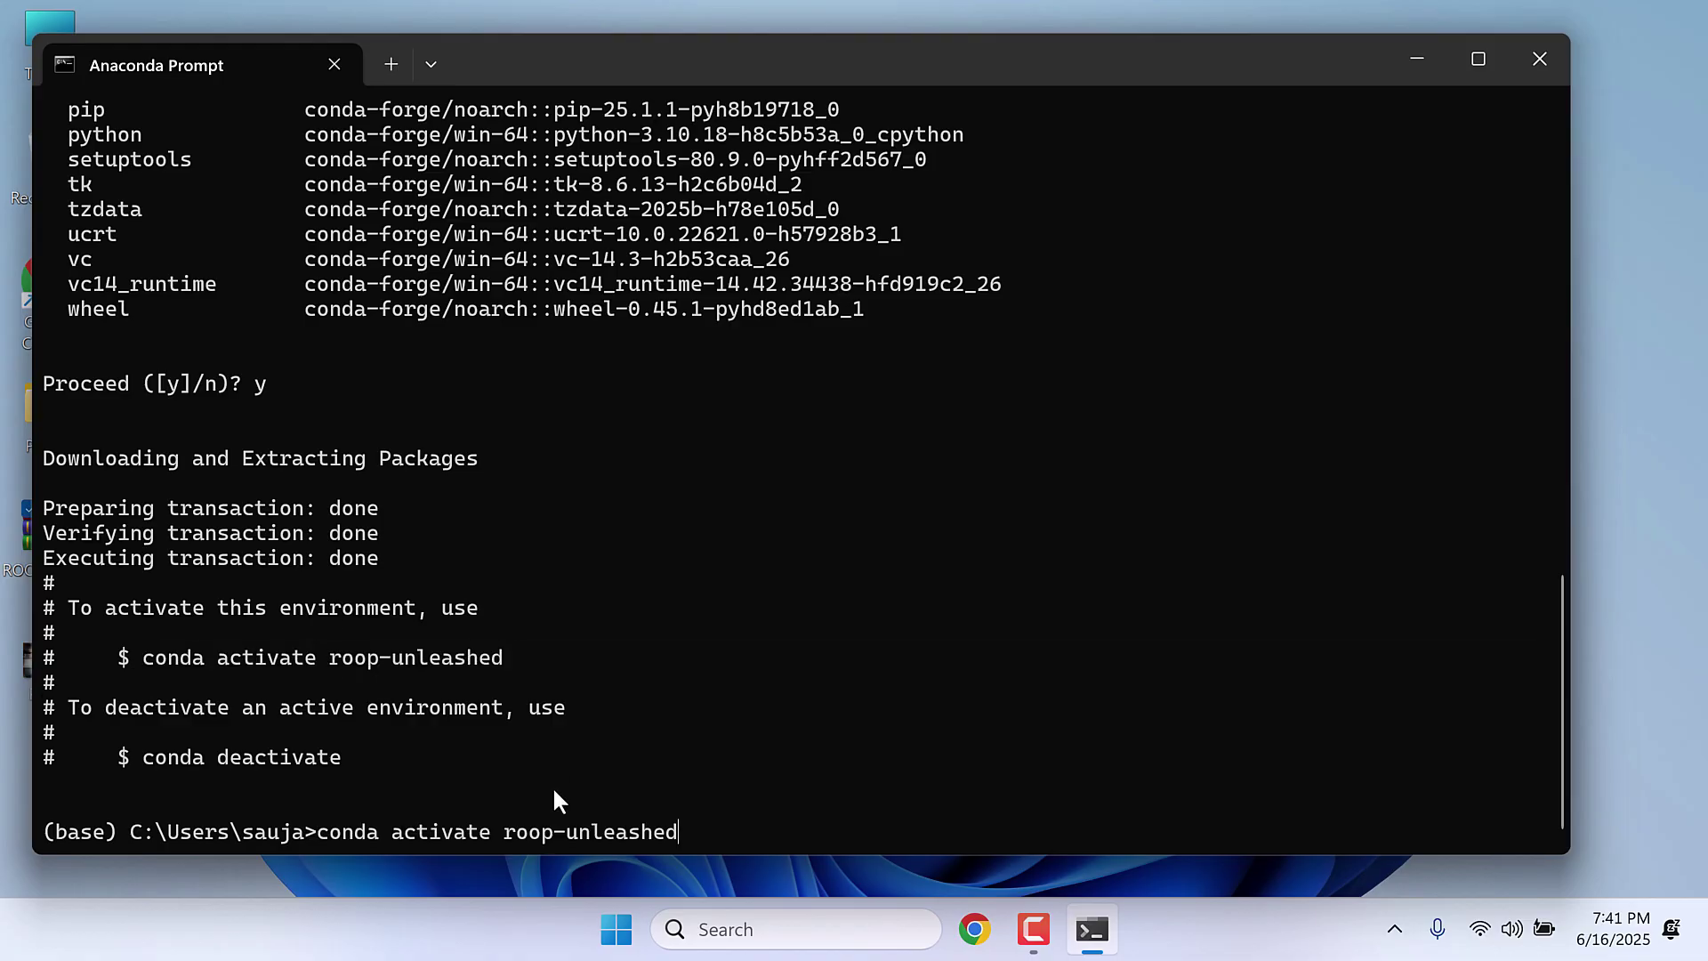
key(Return)
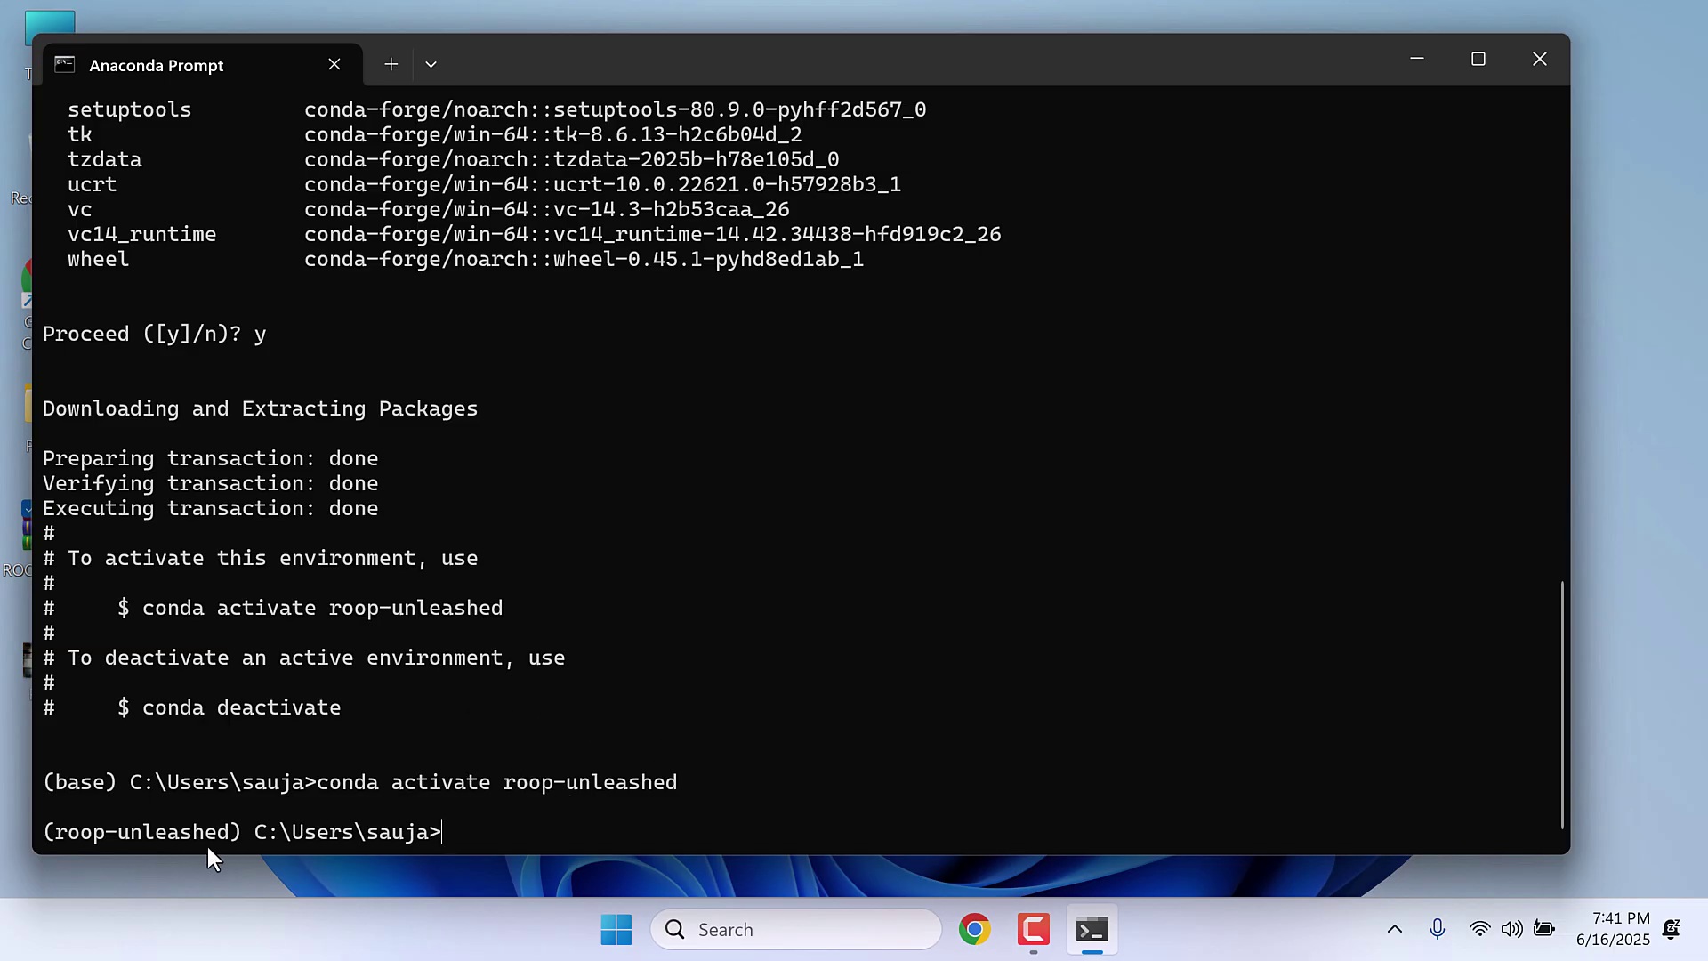
- Extract ROOP-FLOYD-main with WinRAR Extract Here into a roop-floyd folder on the desktop
click(1398, 59)
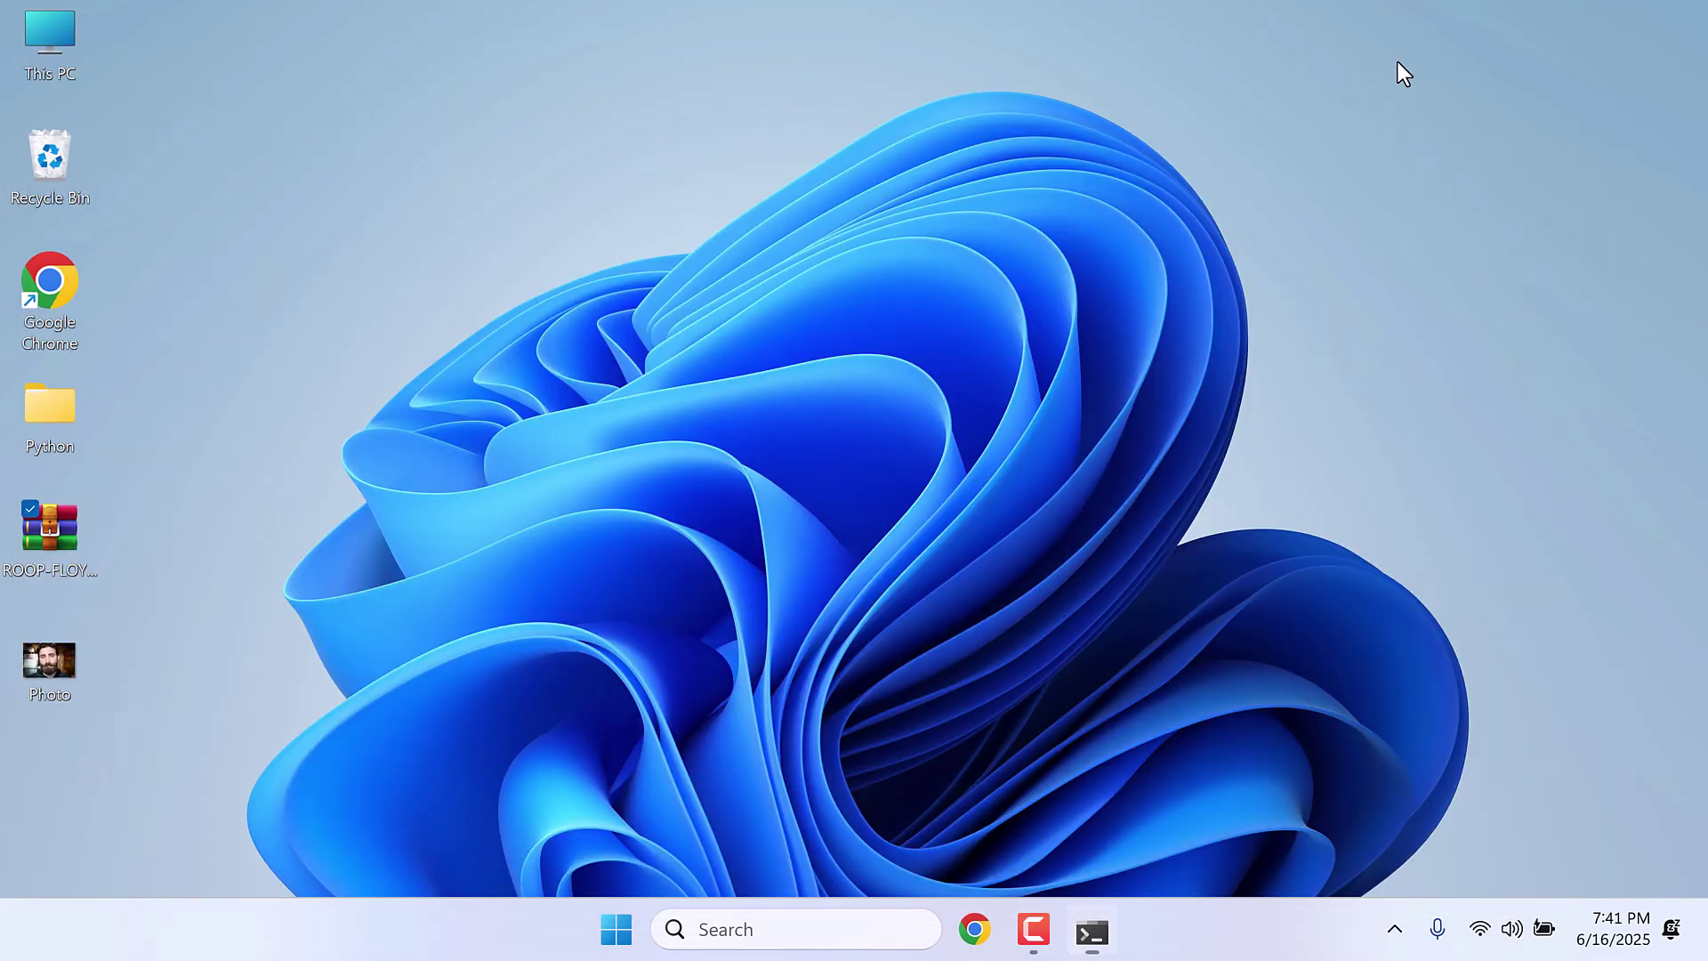
right_click(60, 539)
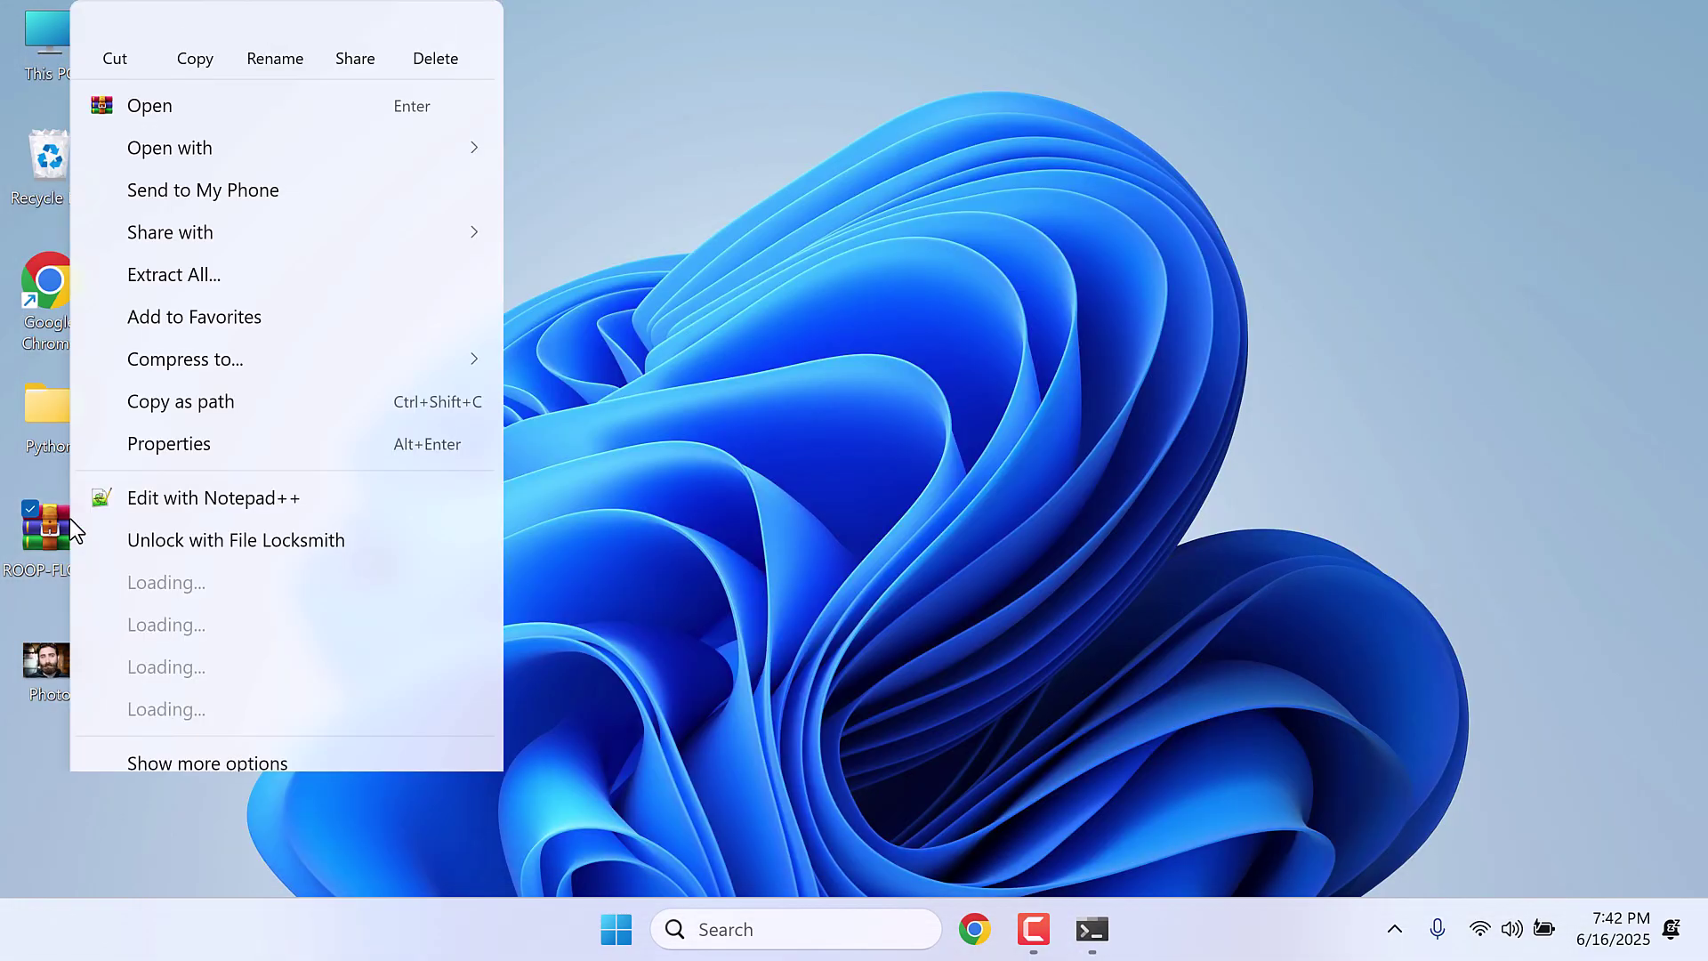
mouse_move(354, 664)
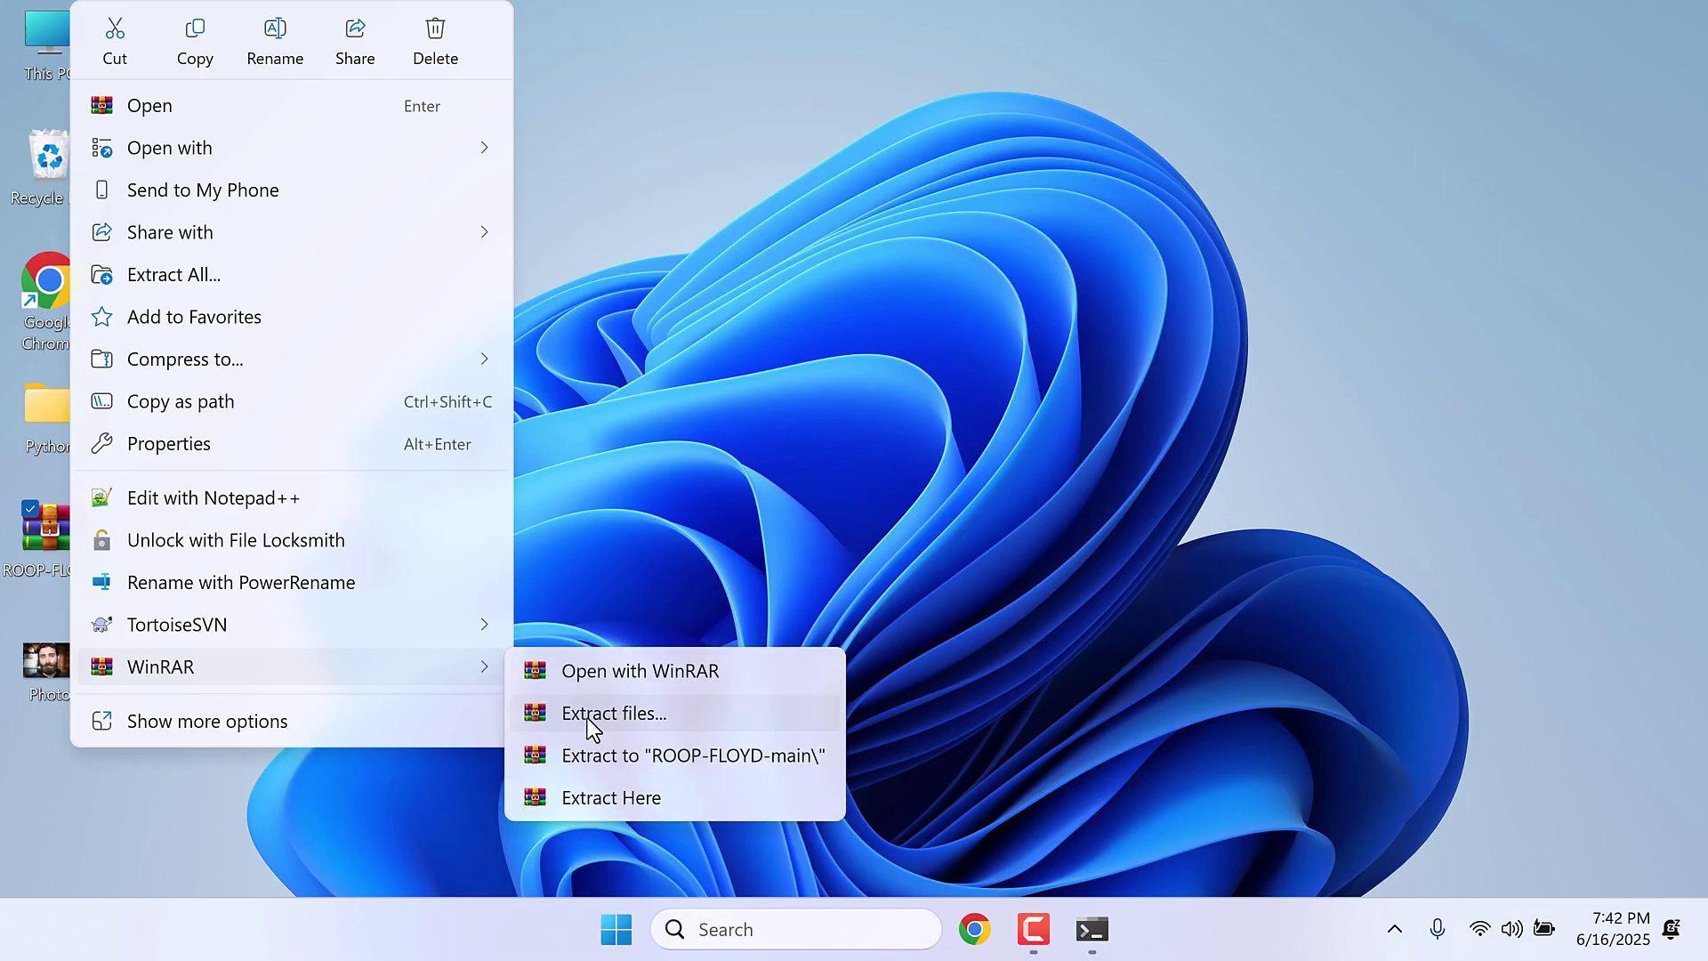
click(630, 799)
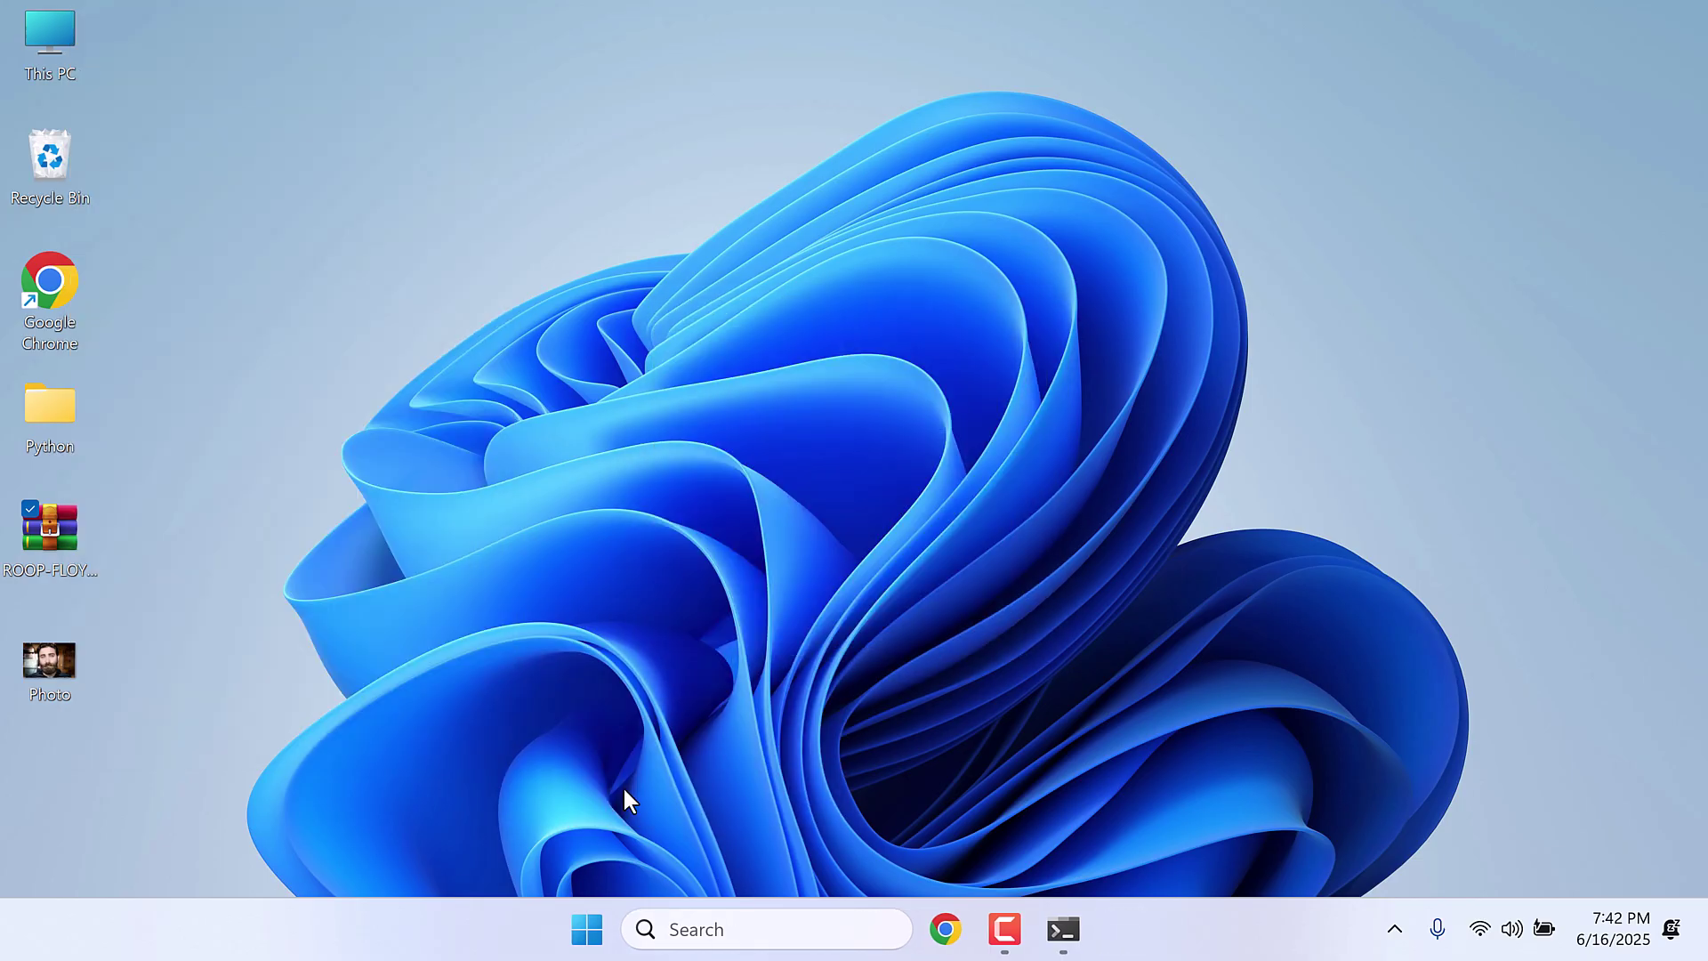
drag(68, 790, 621, 203)
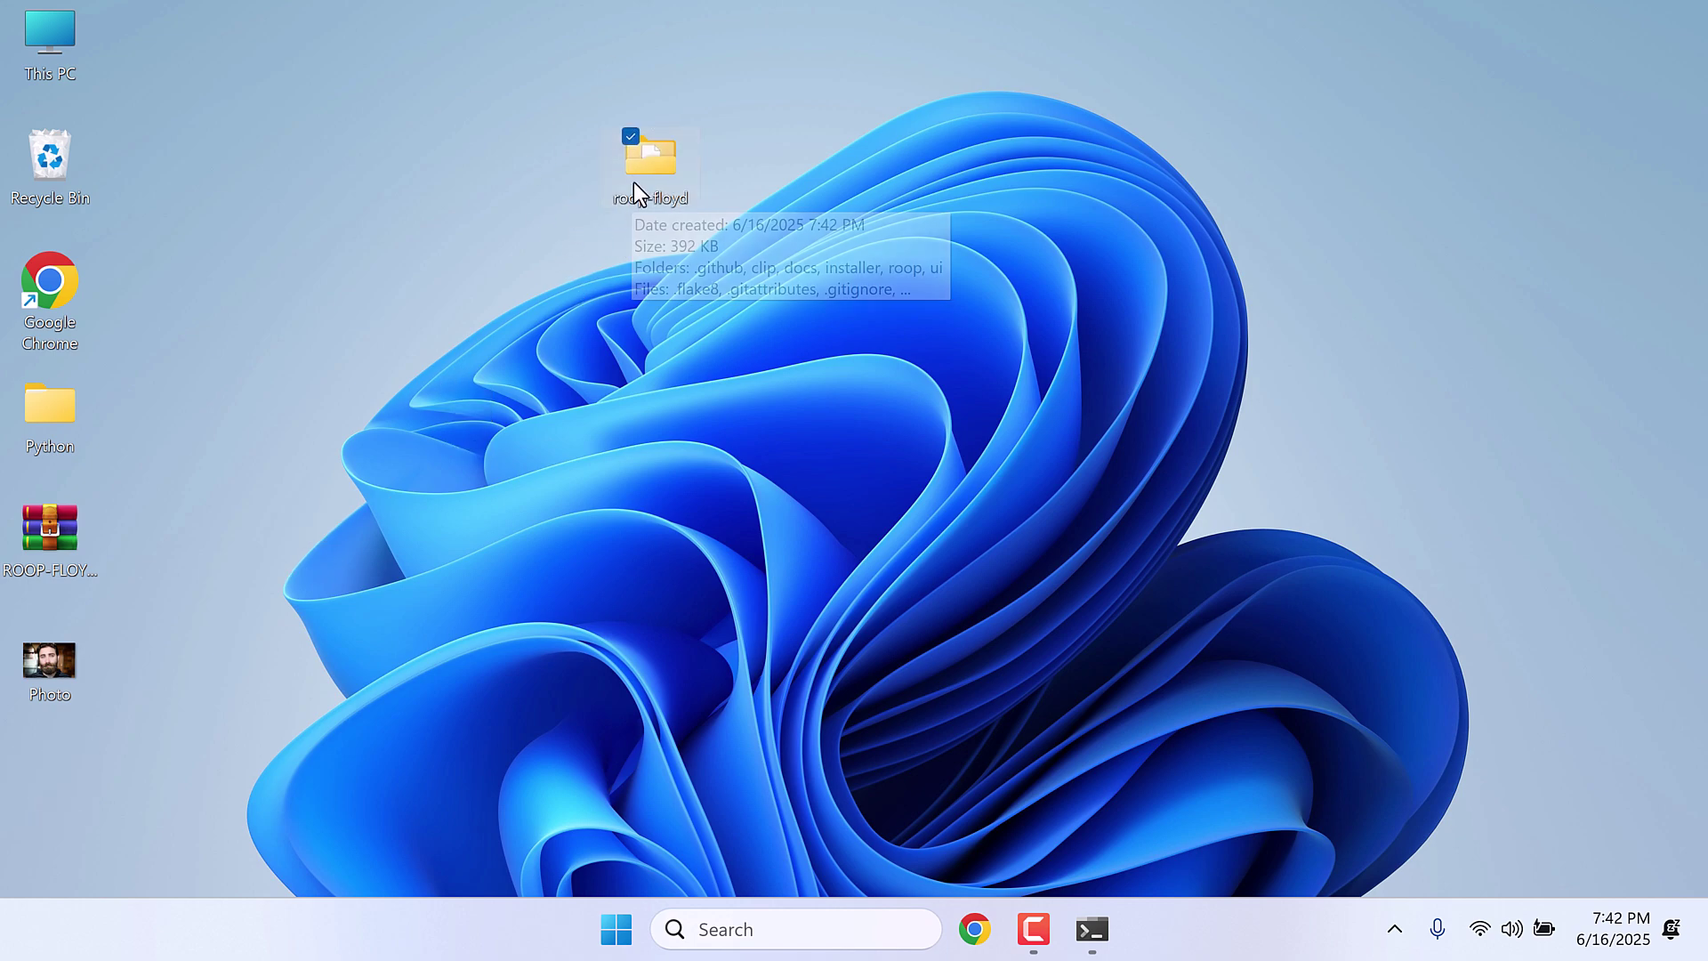
- Open the roop-floyd folder and copy its full path from the address bar
double_click(633, 183)
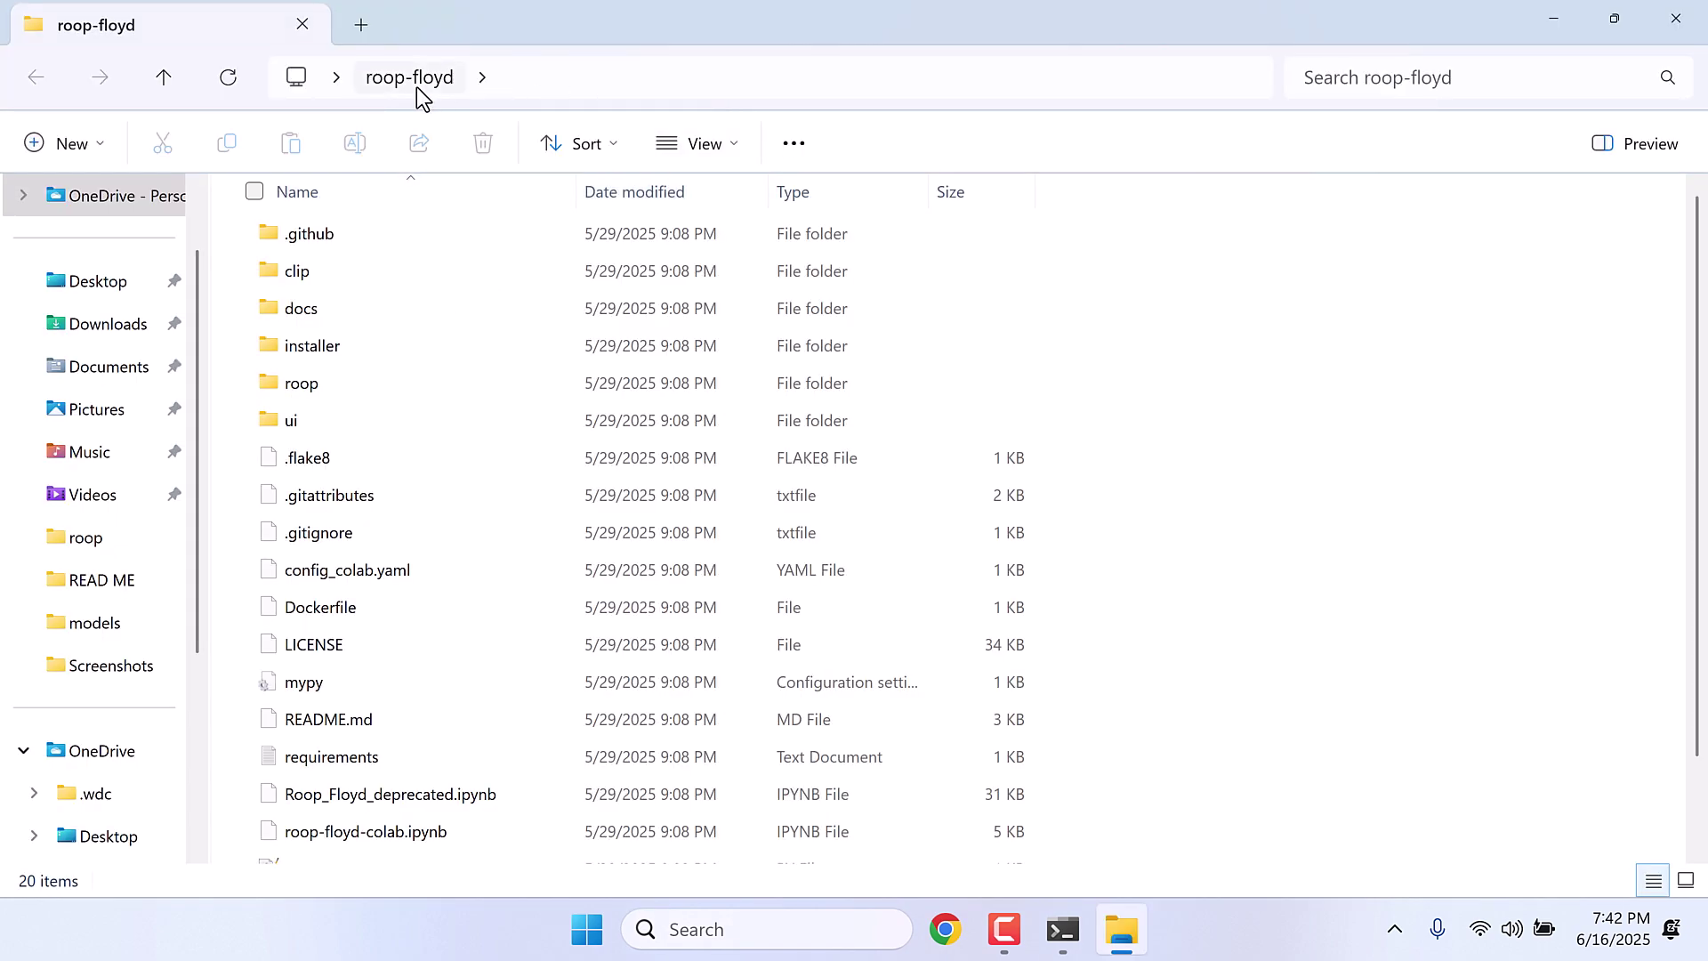
click(781, 78)
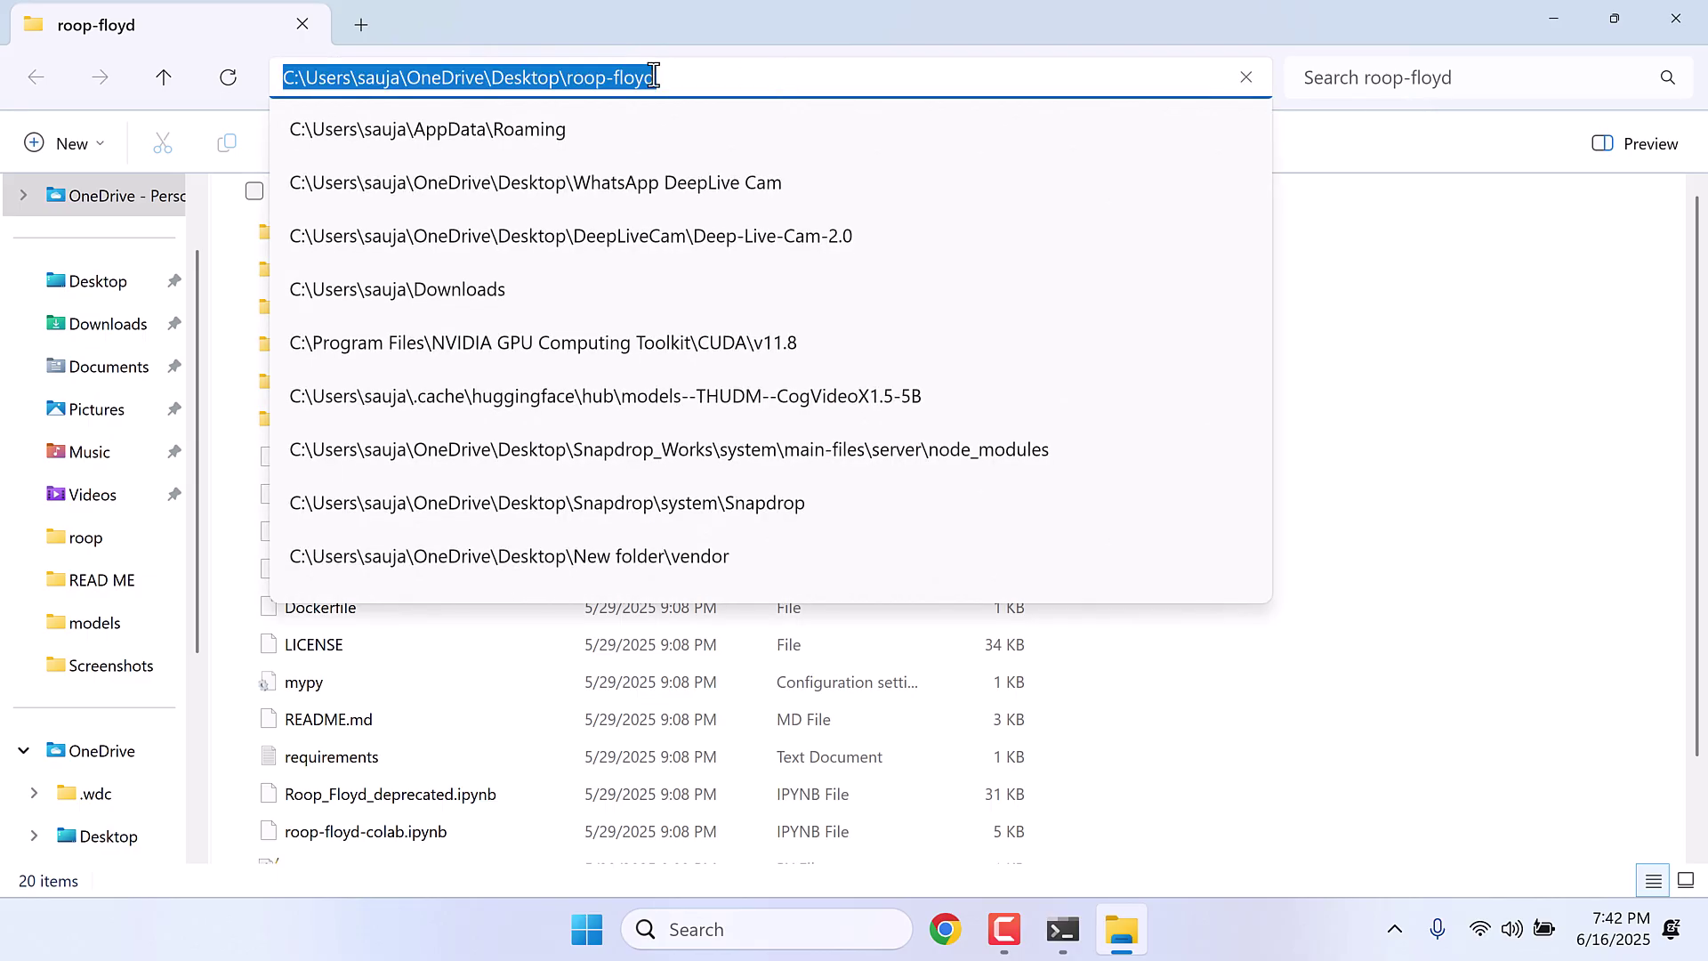
right_click(655, 79)
click(703, 145)
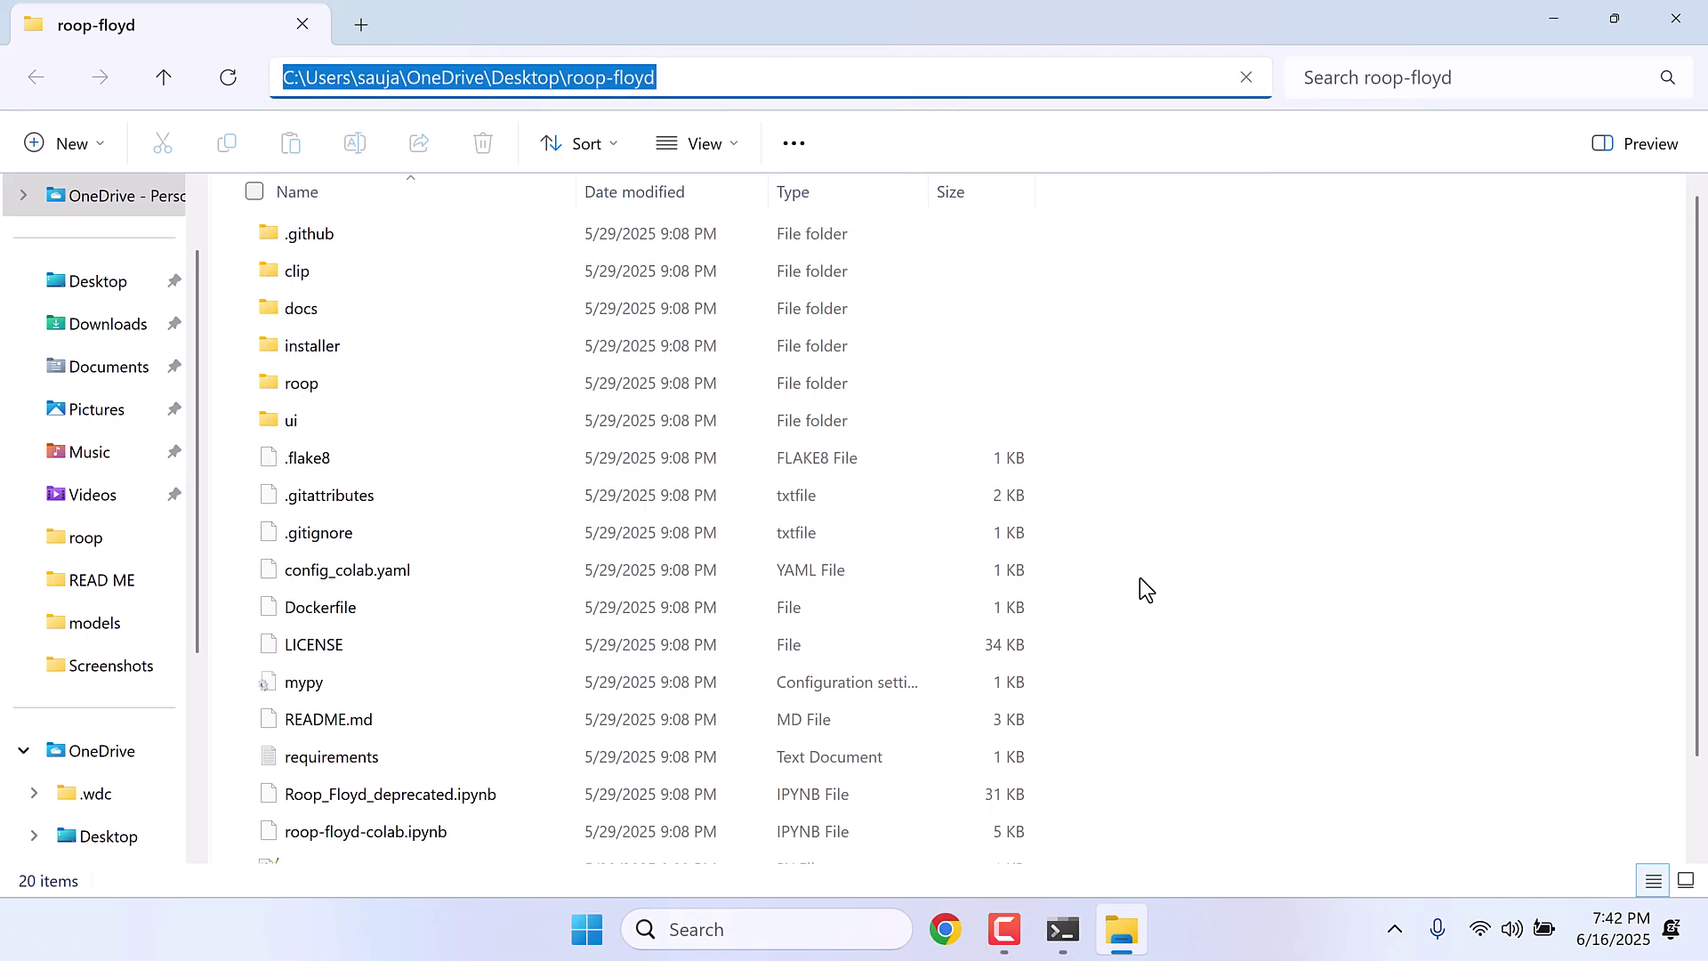
- Change directory in Anaconda Prompt to the pasted roop-floyd folder path
click(1066, 931)
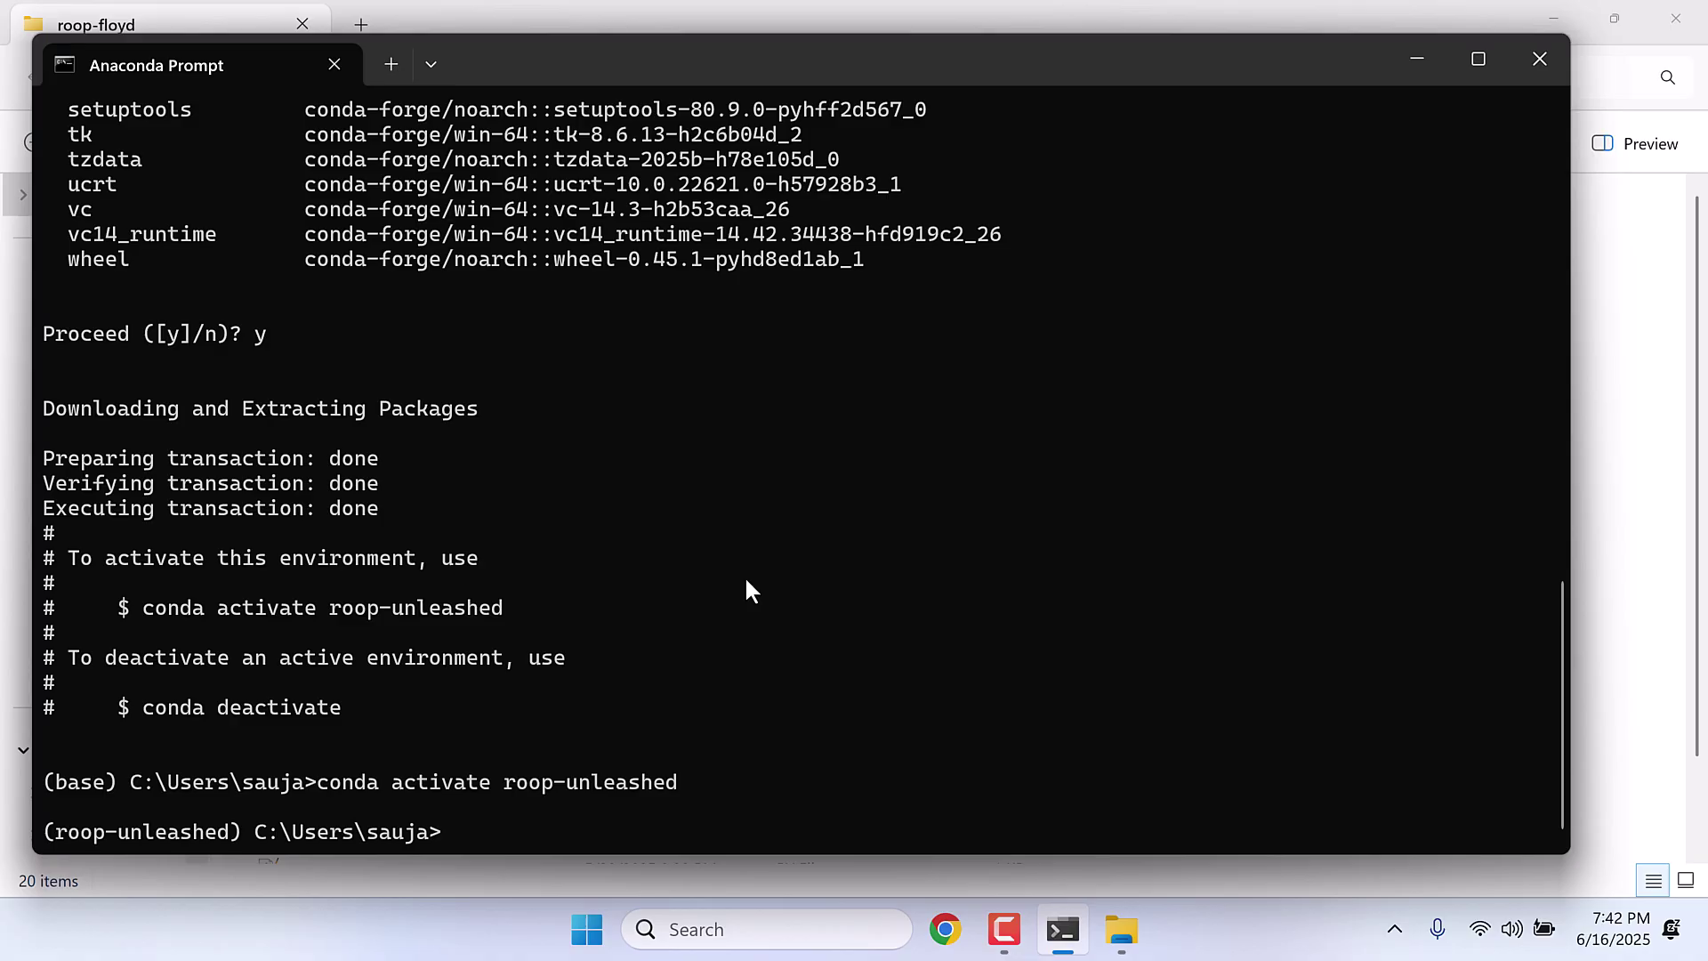
text(cd)
key(ctrl+v)
key(Return)
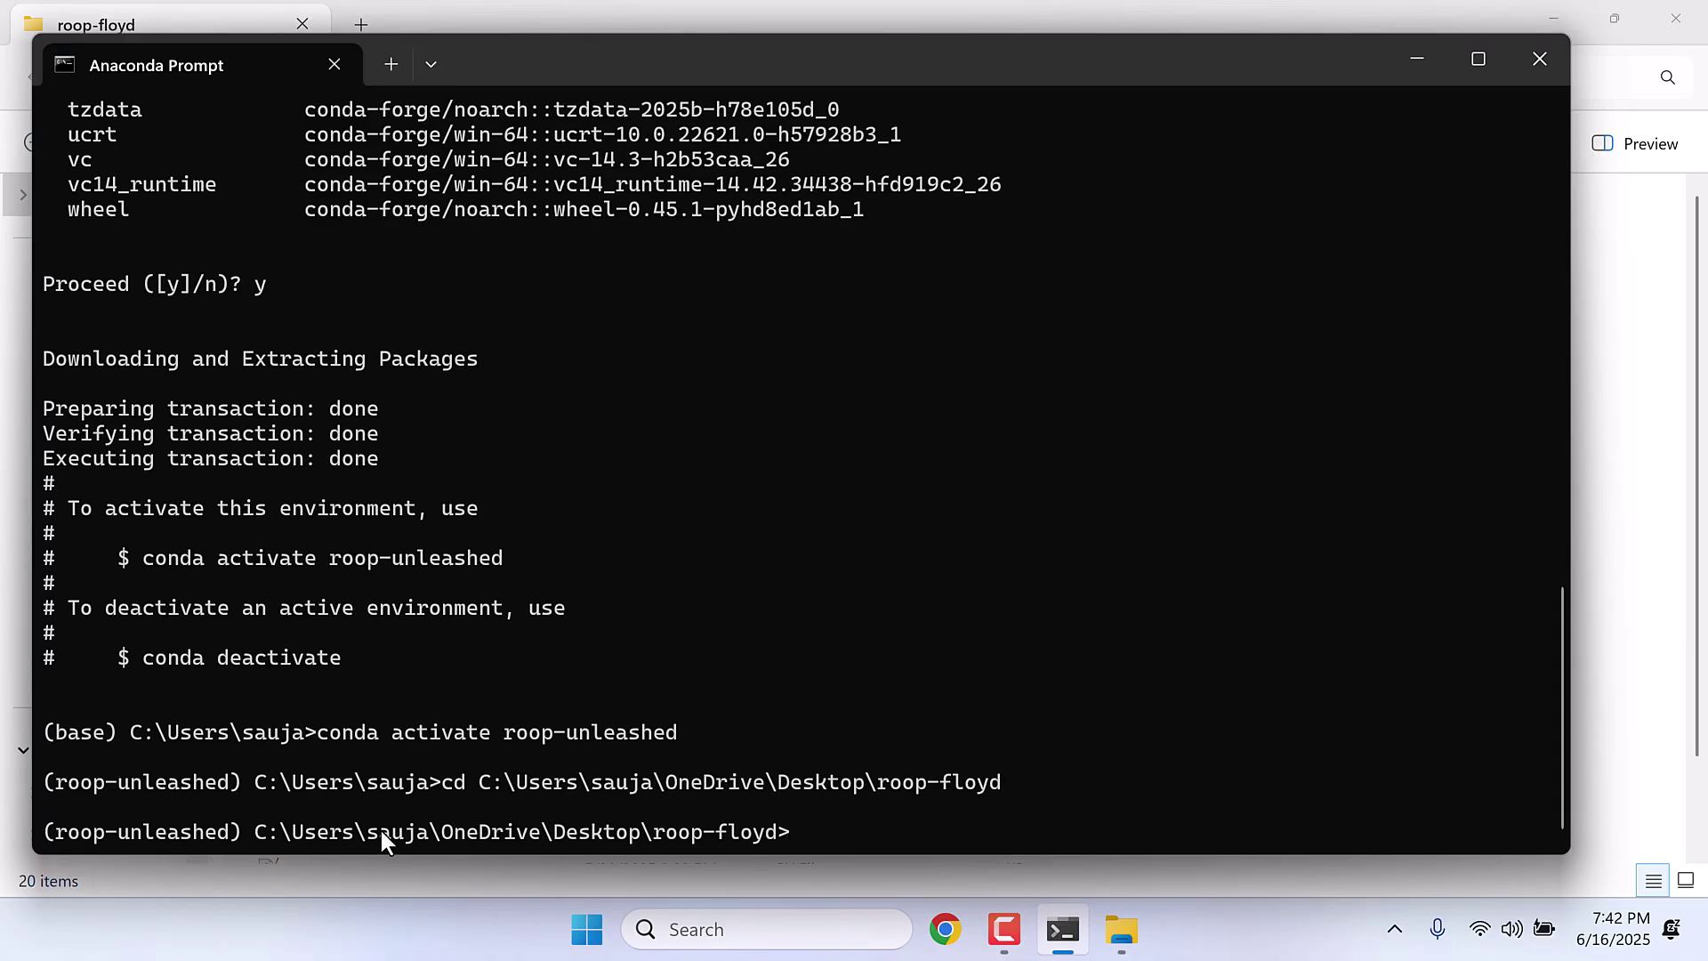
- Recheck the roop-floyd folder's path and file list in File Explorer
click(836, 14)
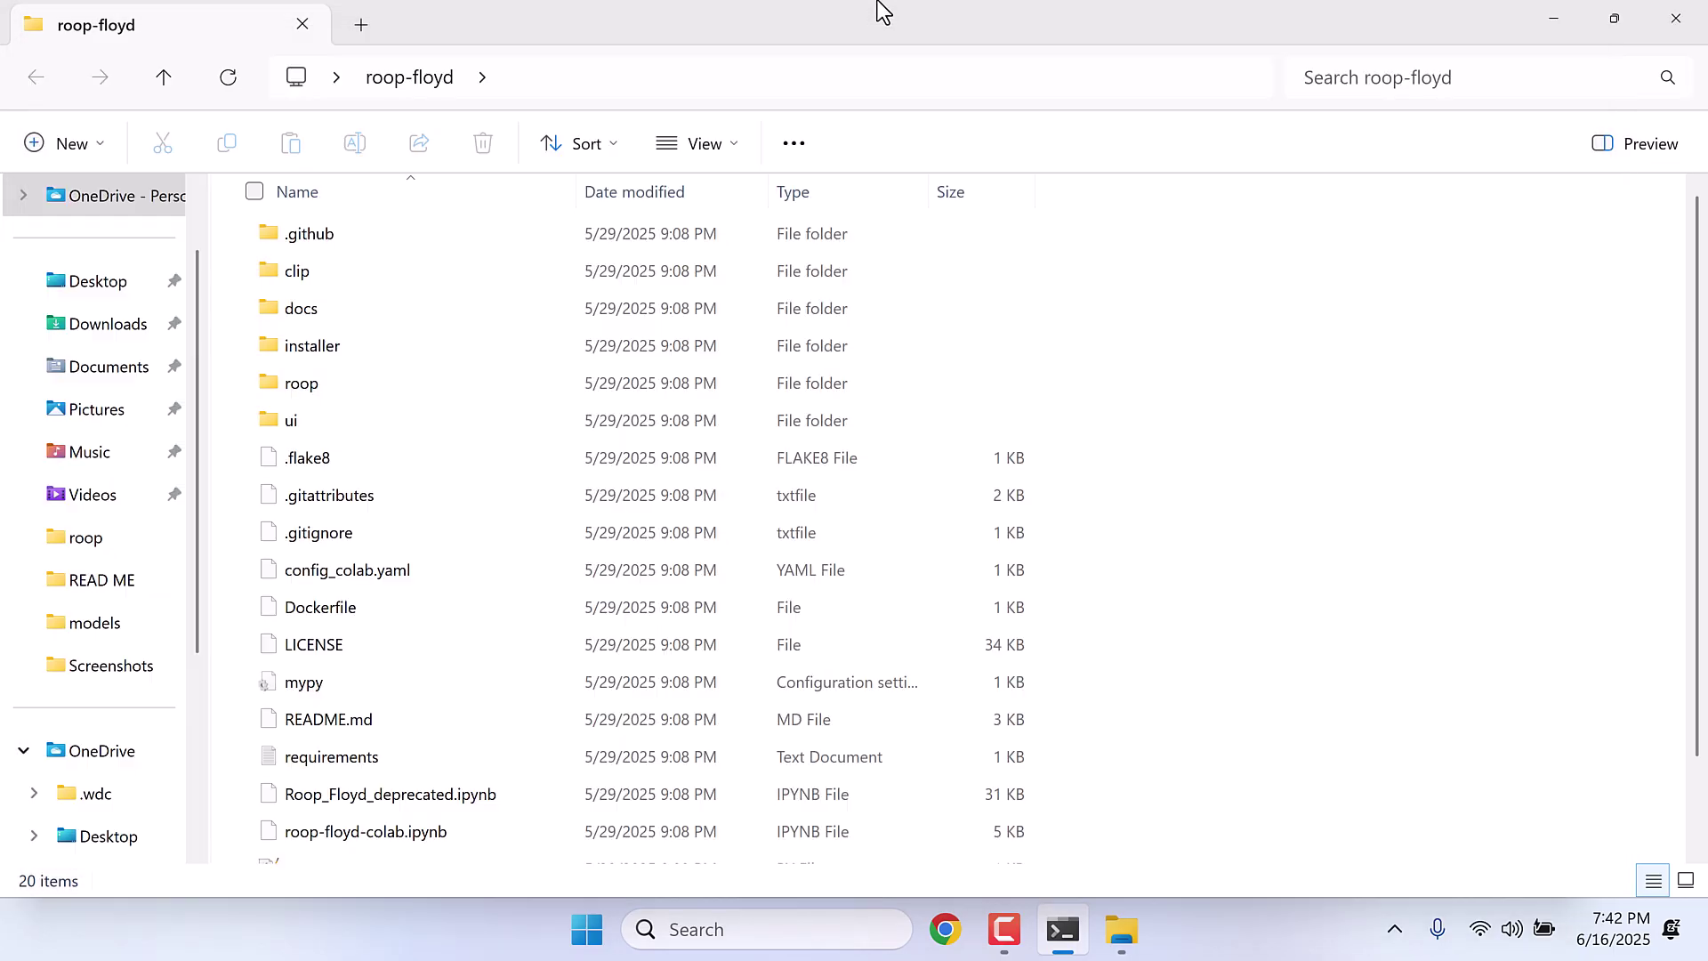
click(836, 77)
scroll(696, 516, down, 3)
click(1296, 629)
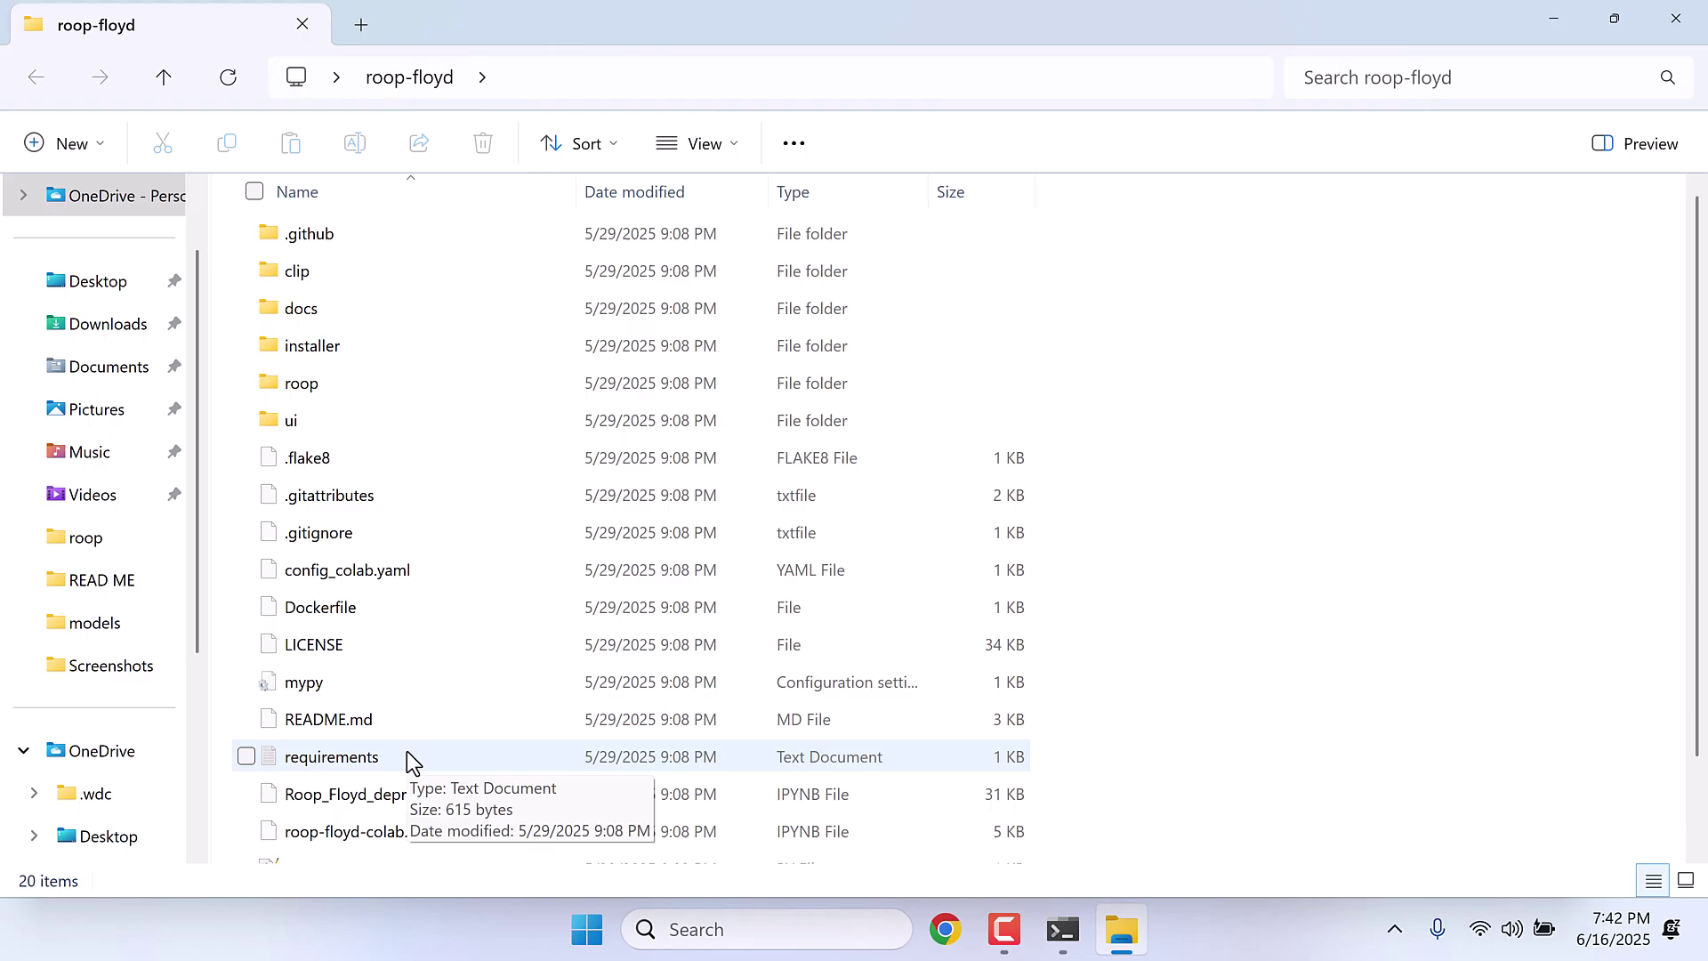
- Run pip install -r requirements.txt, then clear the terminal with cls
click(1067, 943)
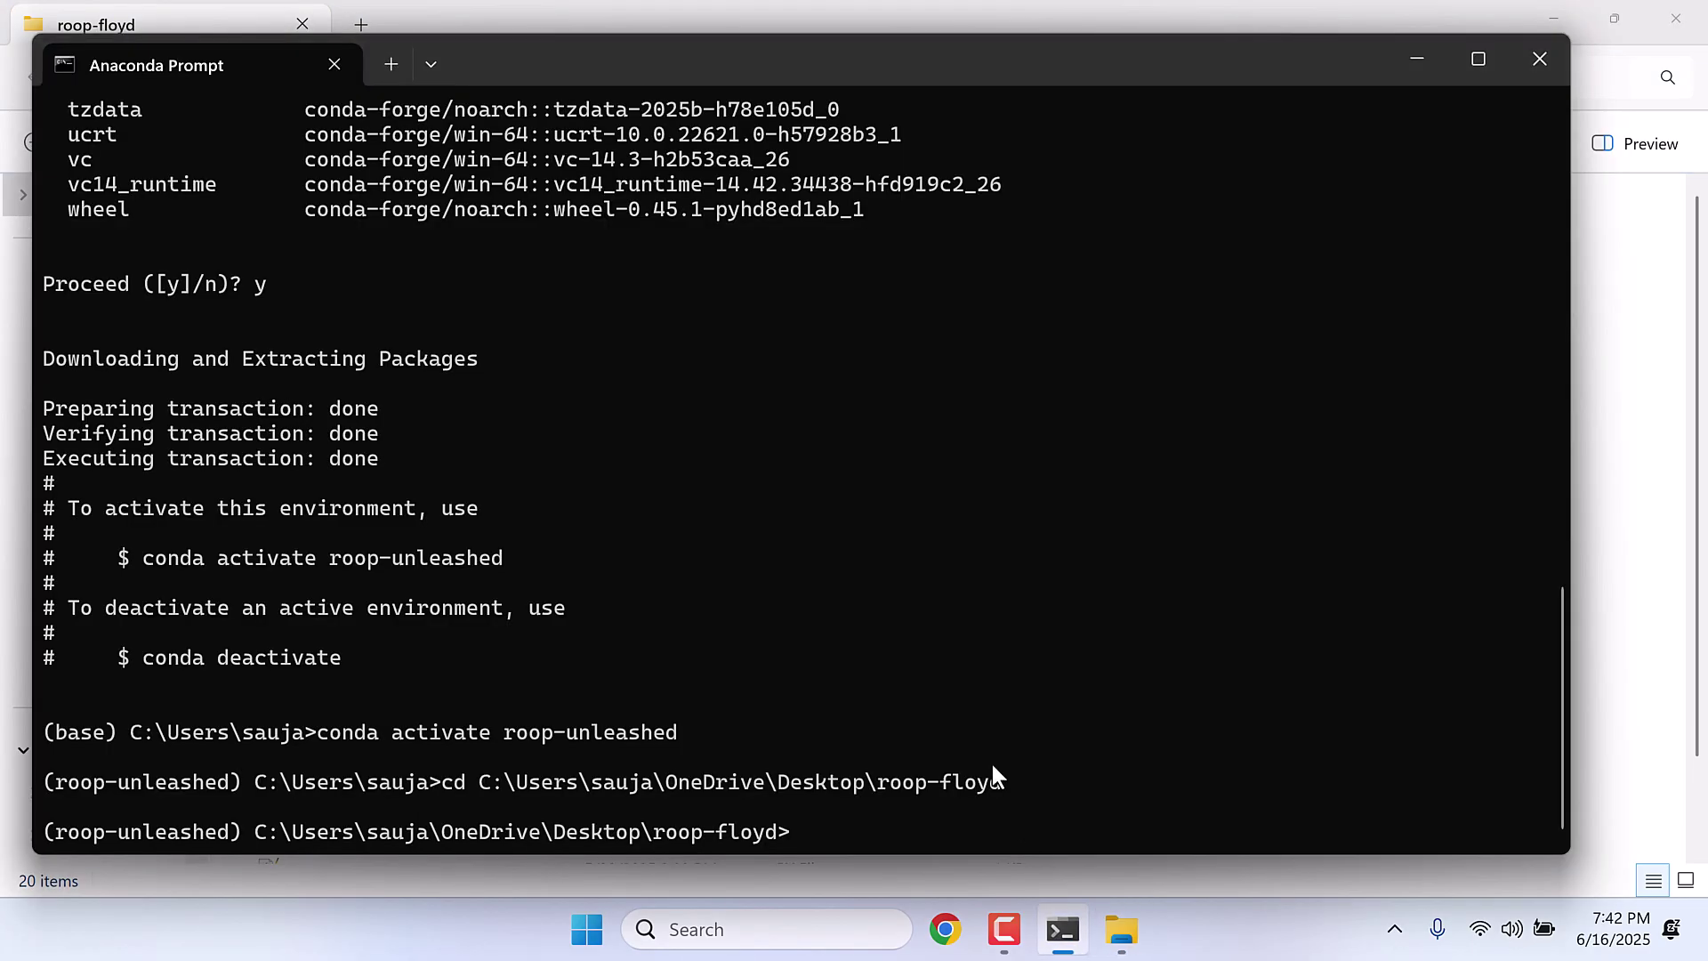
text(pip install -r requirements.t)
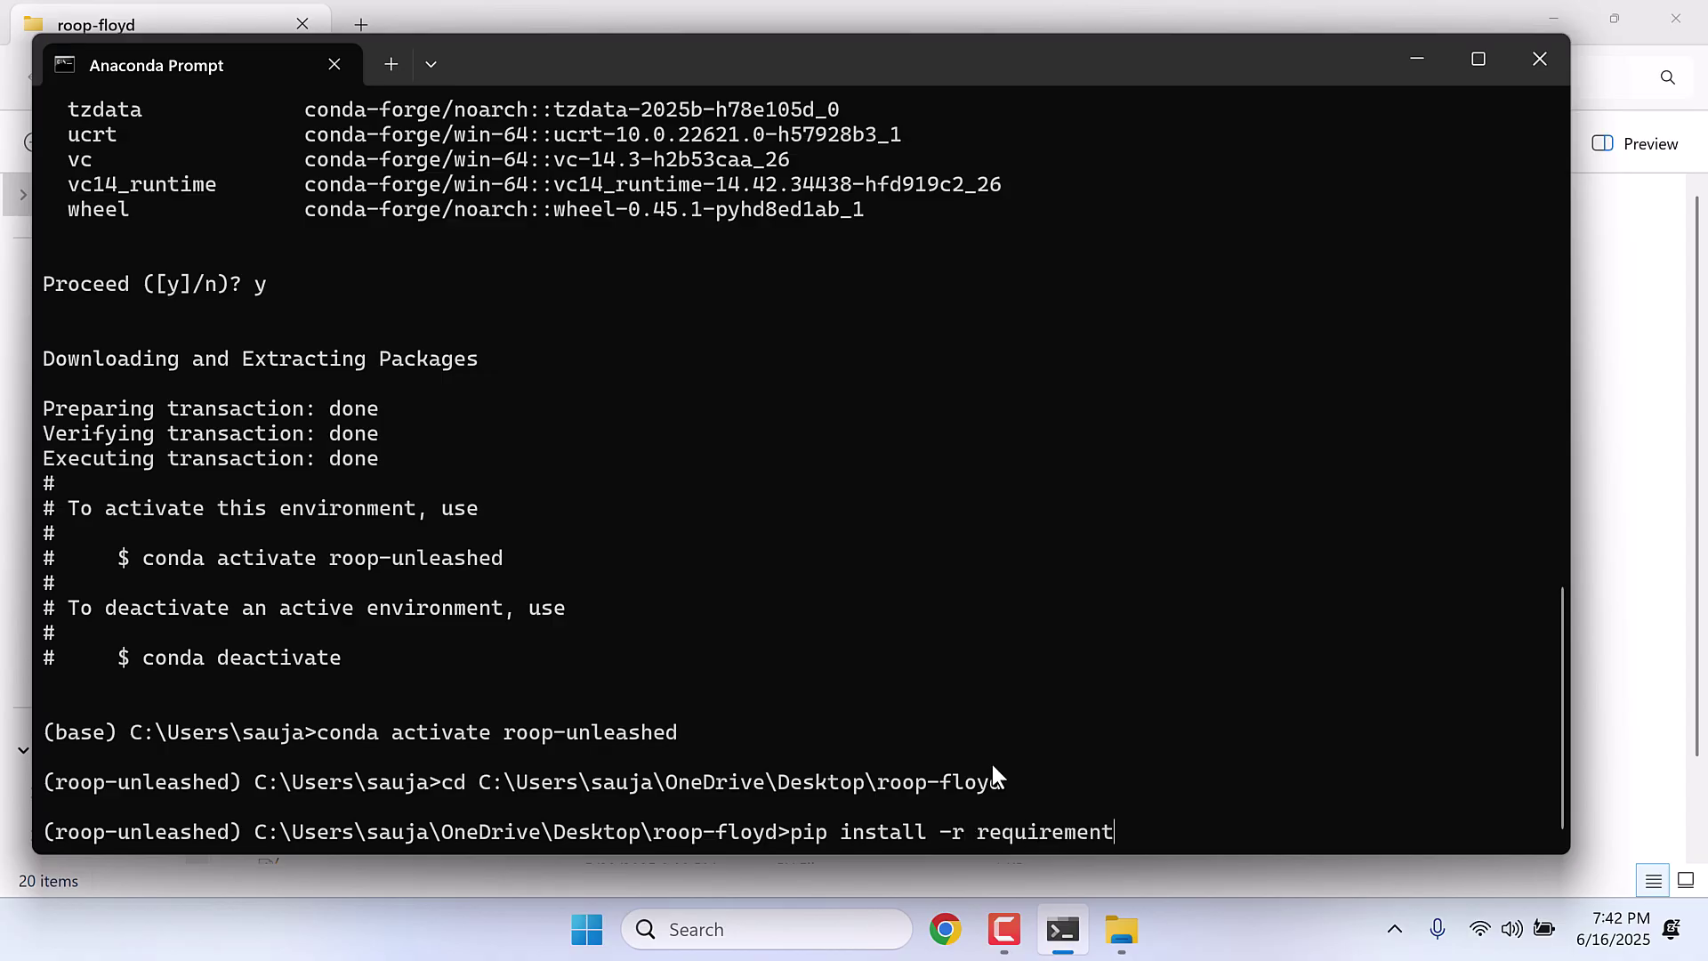
text(xt)
key(Return)
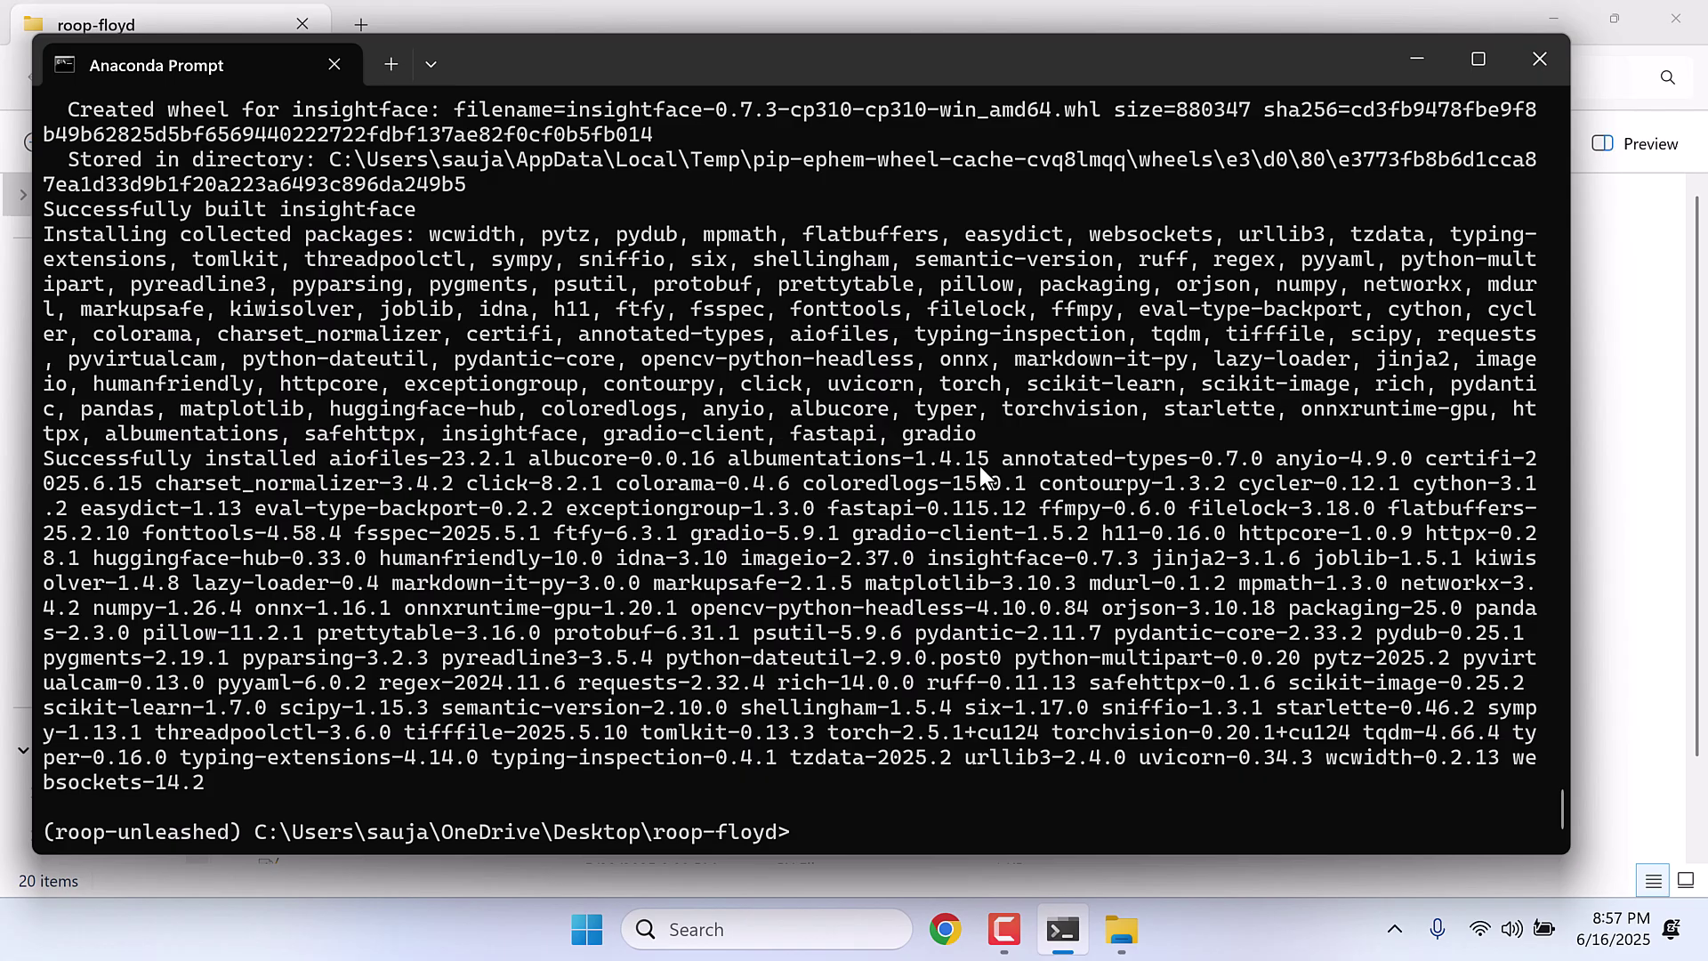
text(cls)
key(Return)
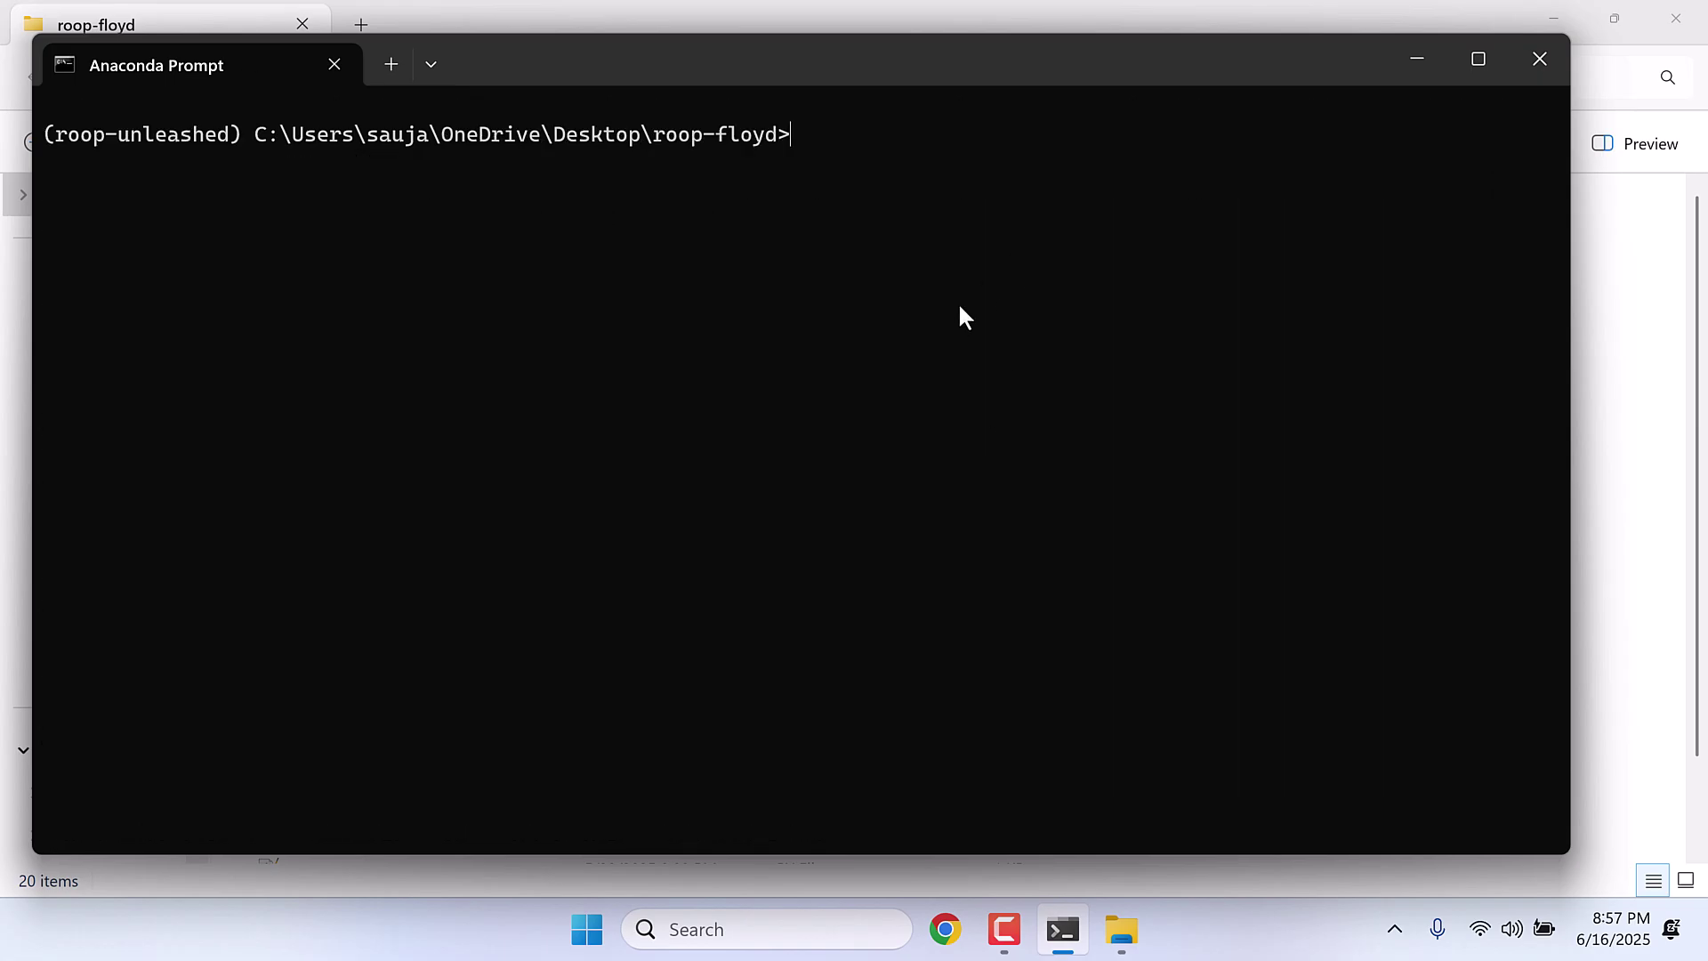
- Run python run.py to launch roop unleashed 4.4.1 at 127.0.0.1:7860 in Chrome
text(python run.py)
key(Return)
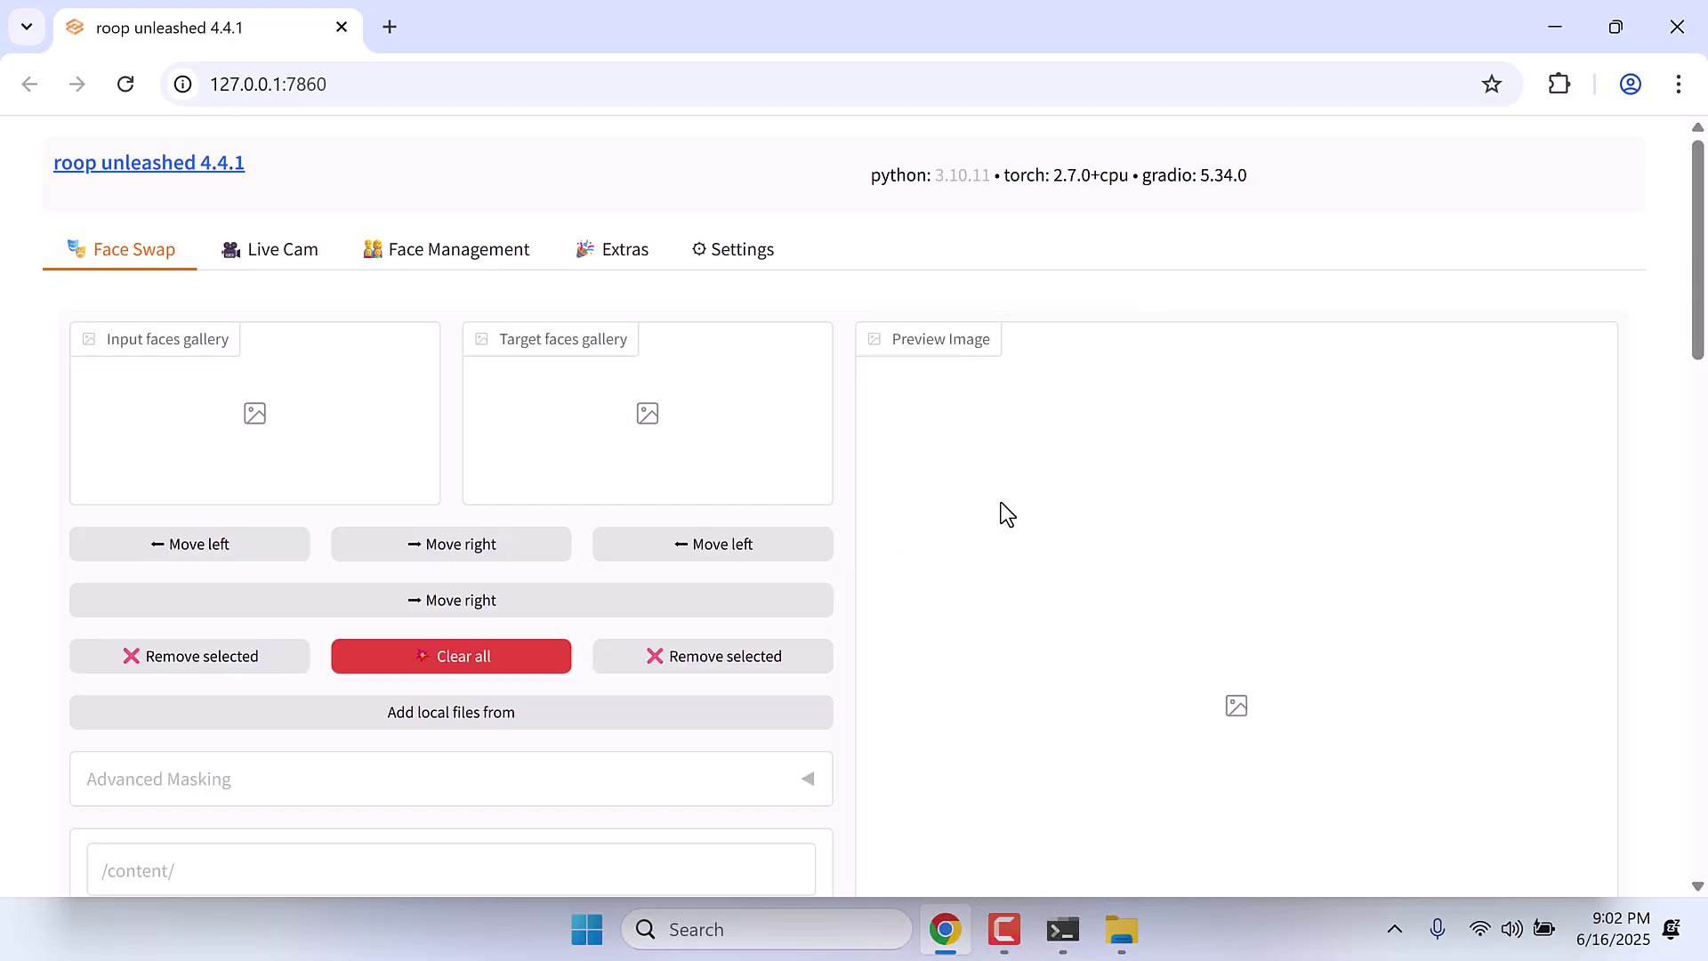
scroll(1002, 505, down, 5)
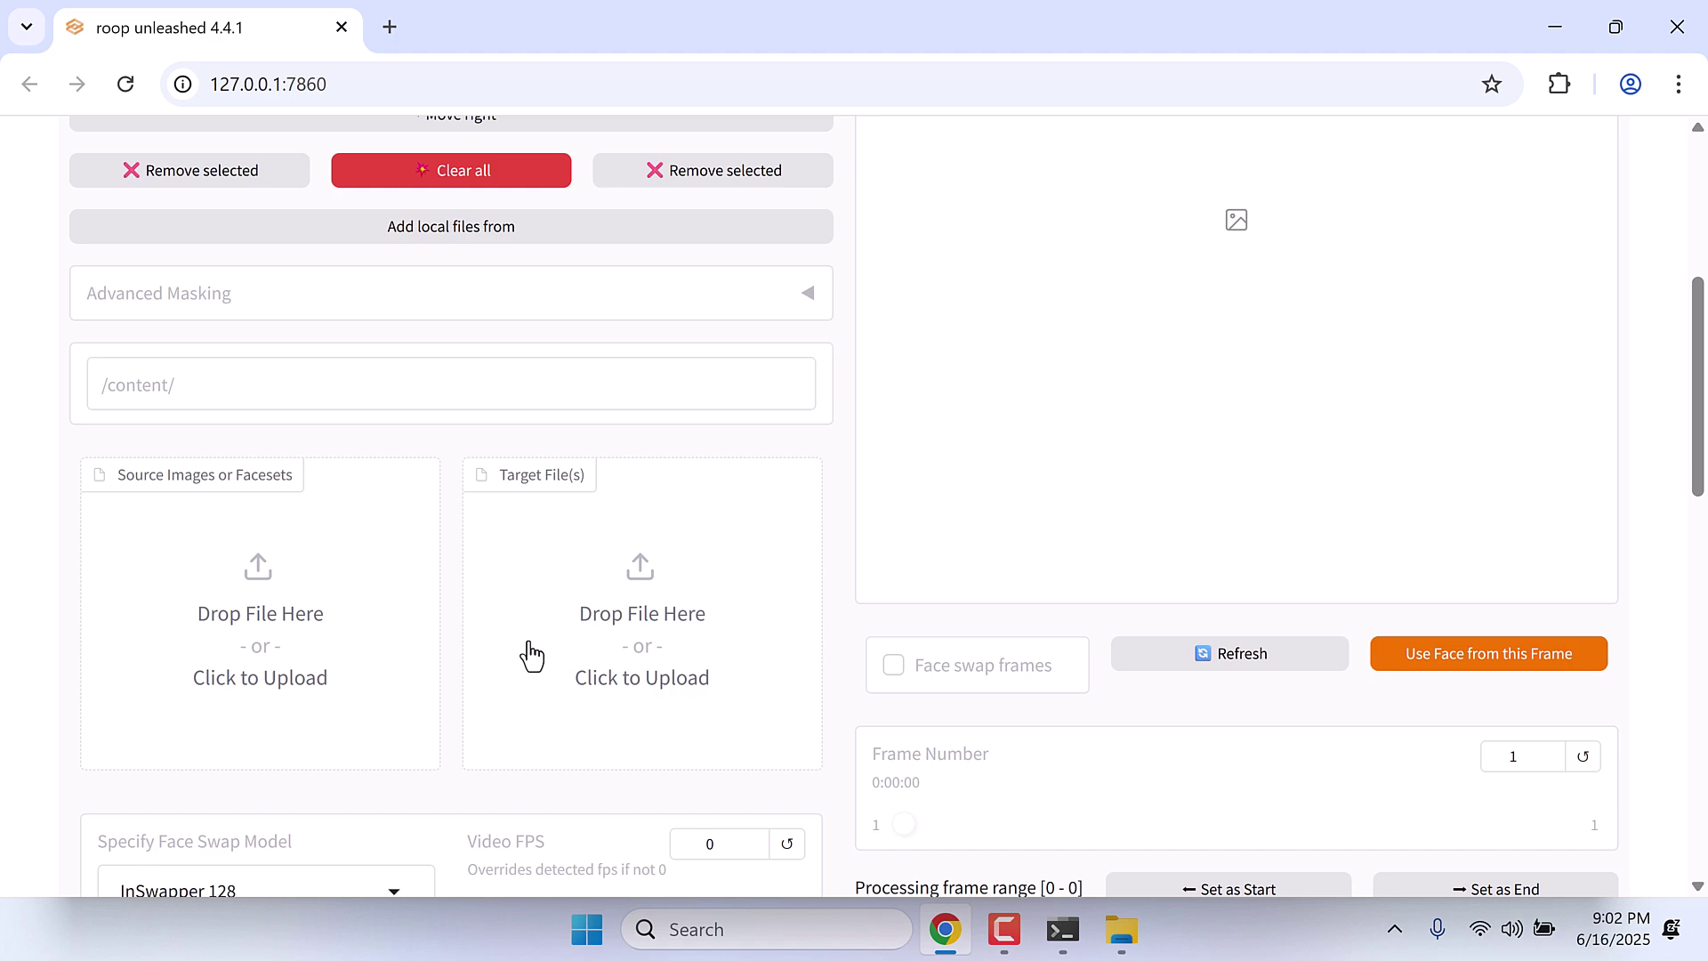
click(265, 622)
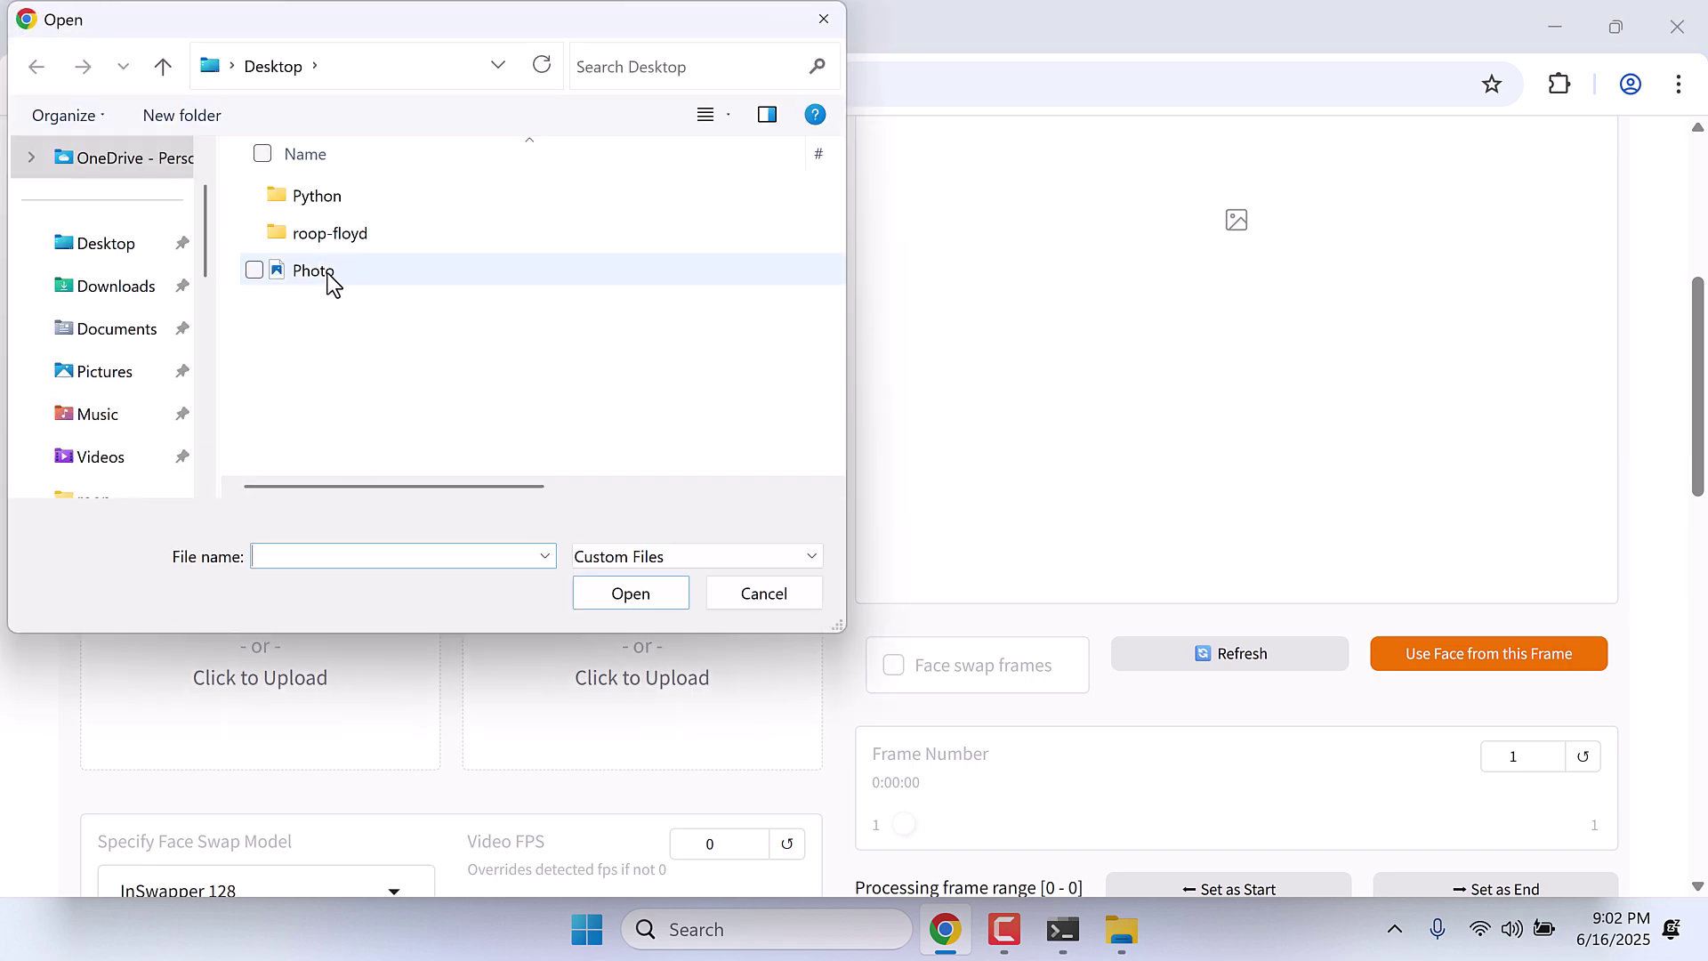
double_click(329, 274)
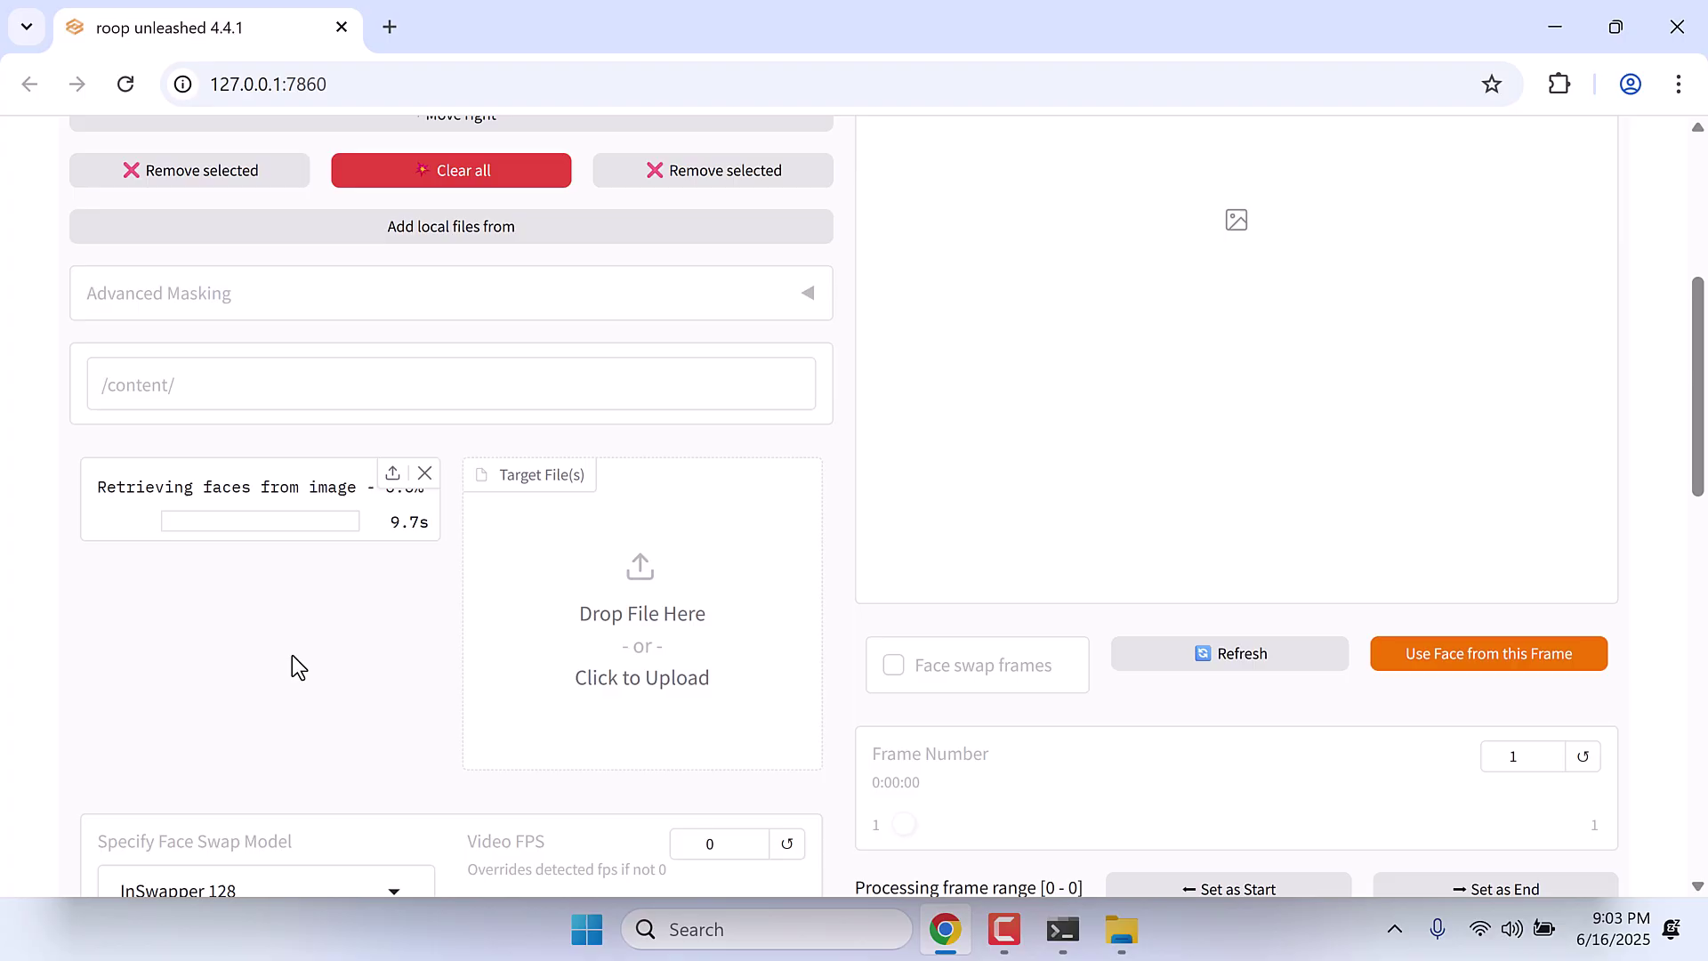
scroll(291, 663, up, 5)
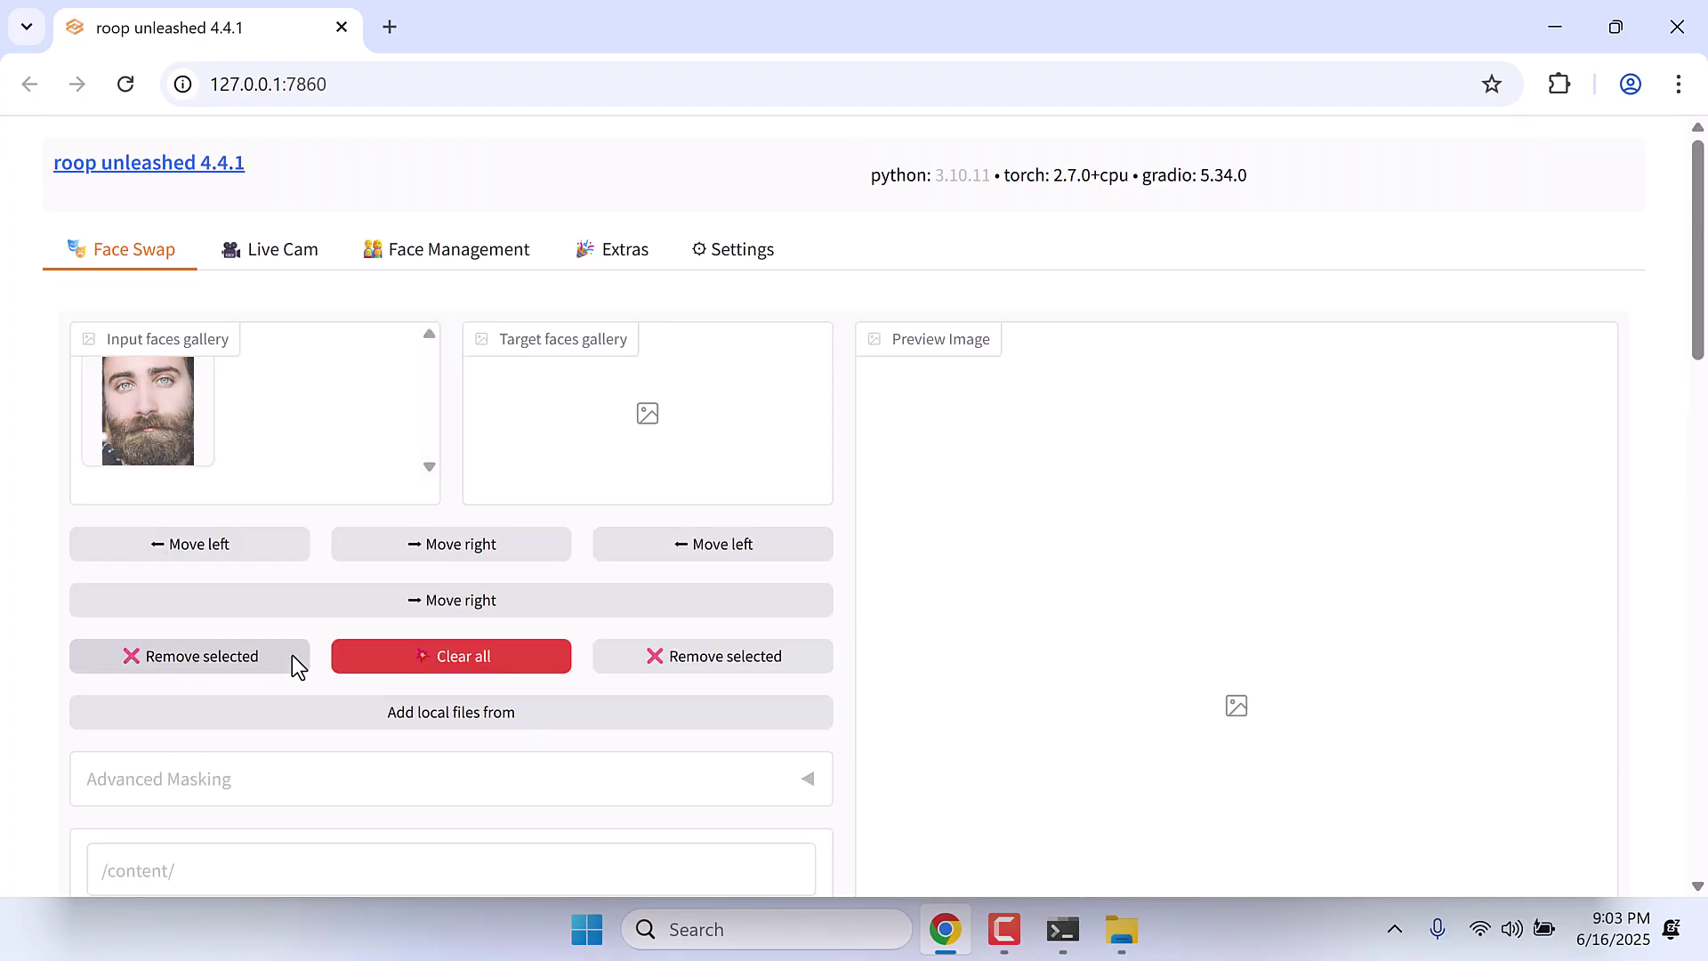
scroll(375, 514, down, 6)
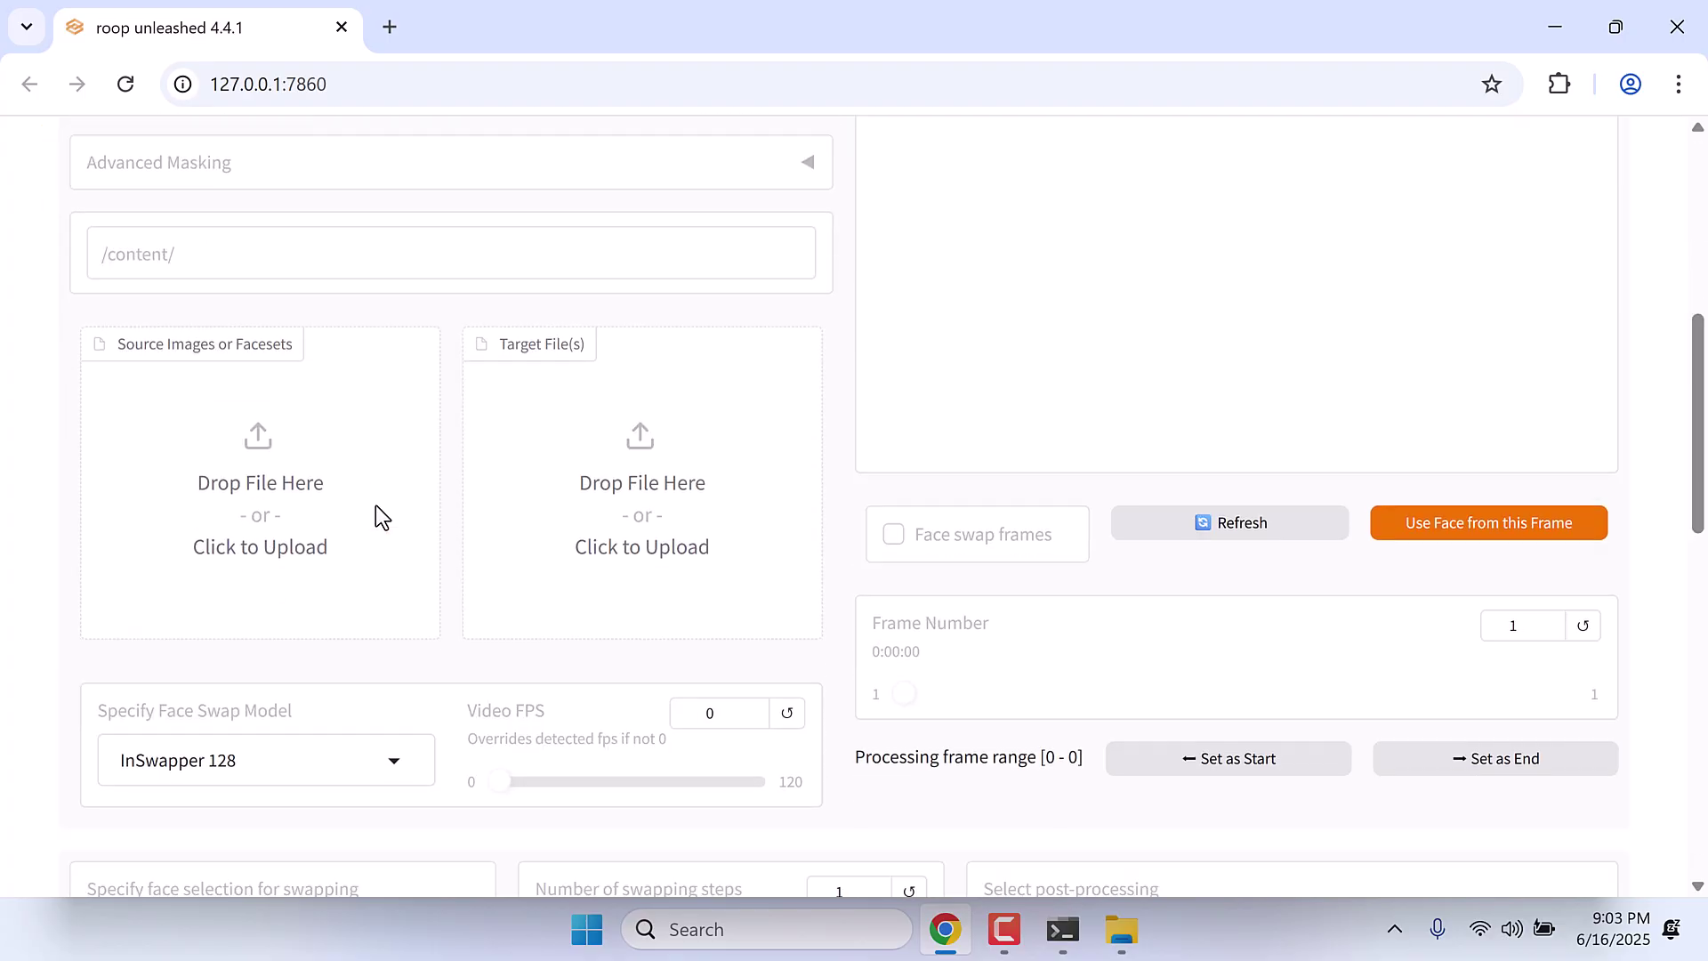
scroll(375, 514, up, 1)
scroll(375, 505, up, 5)
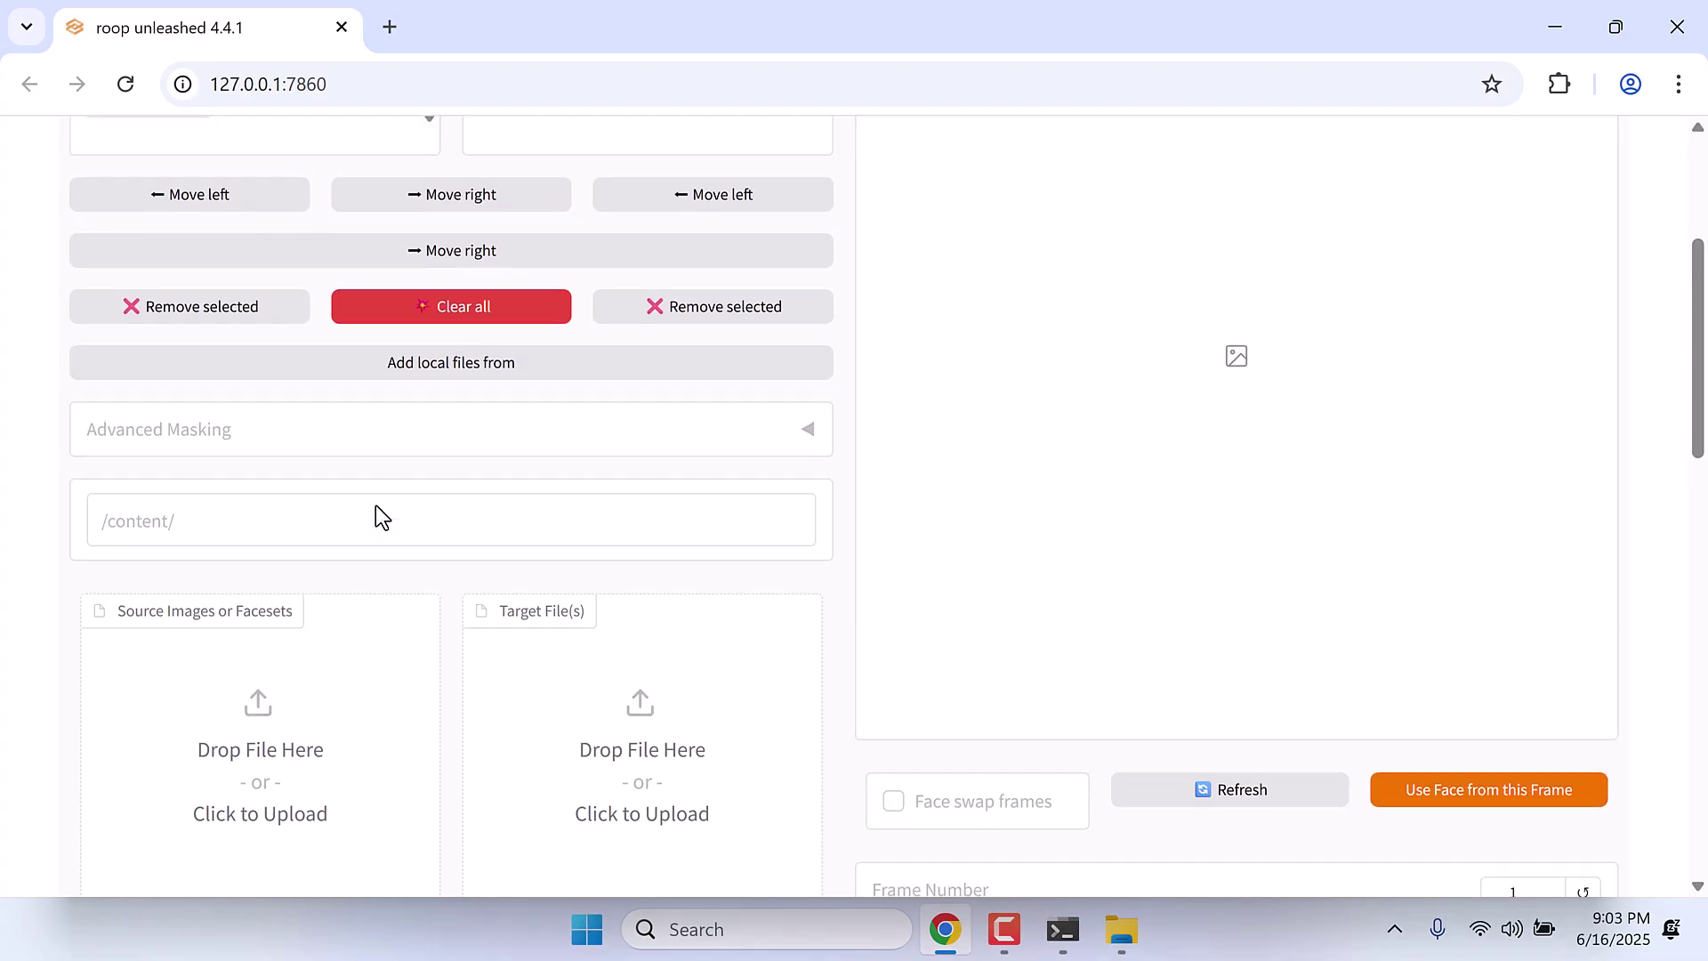
scroll(375, 506, down, 4)
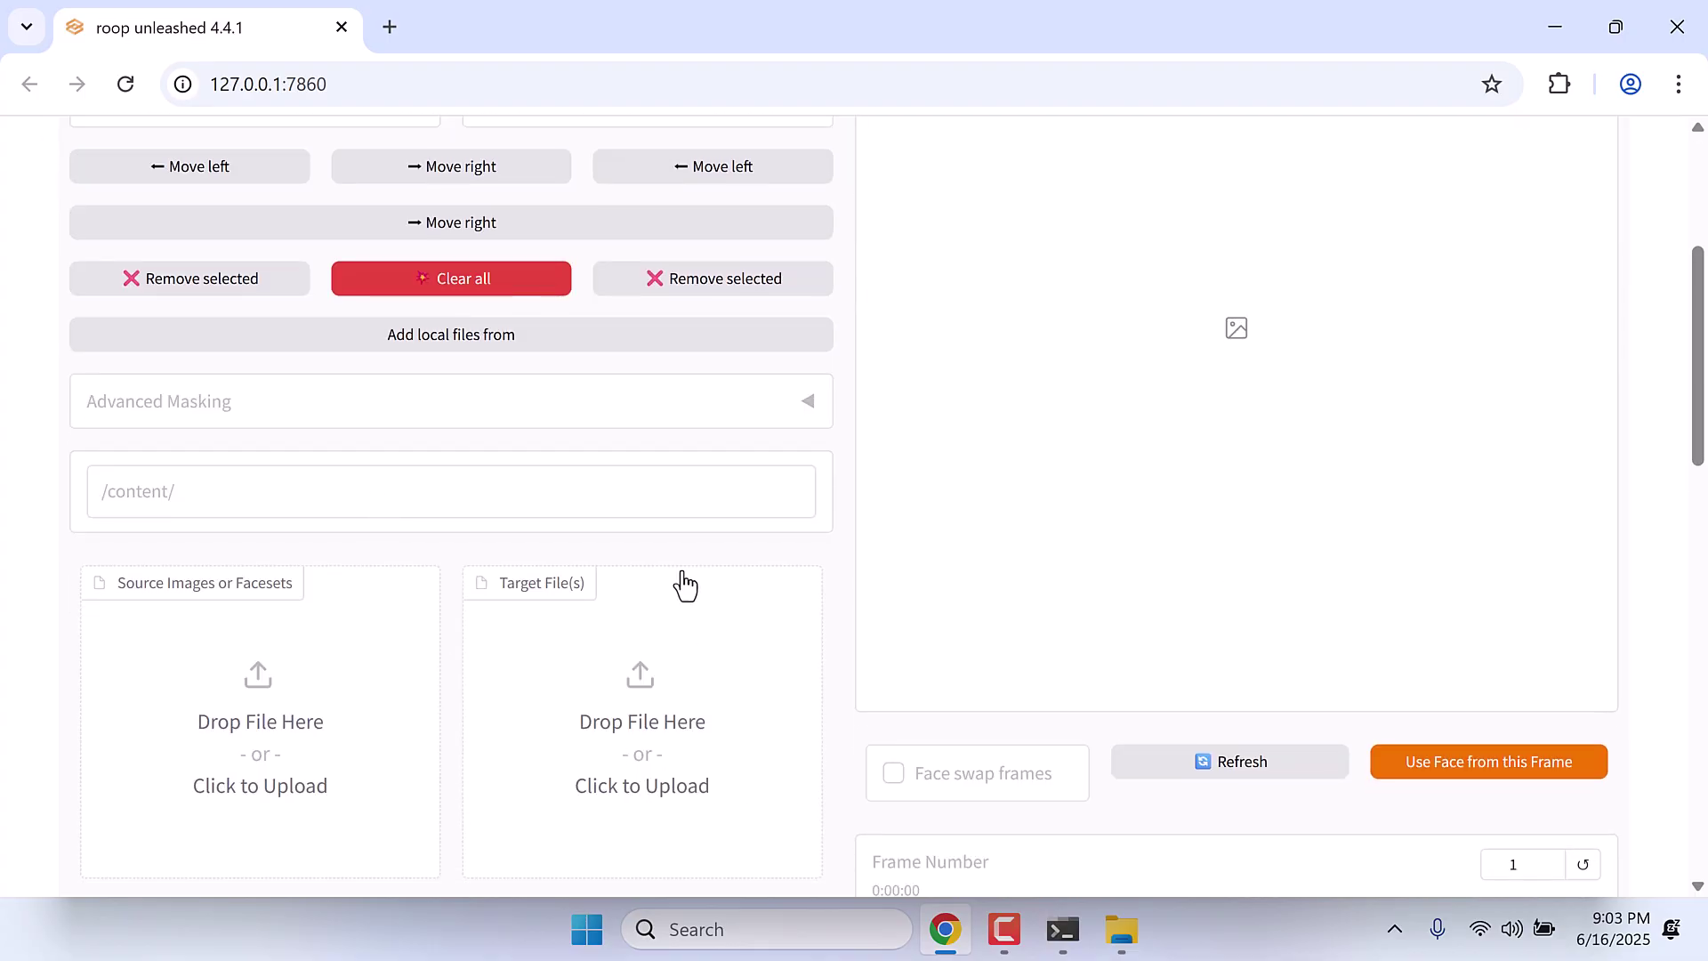
scroll(1177, 458, down, 3)
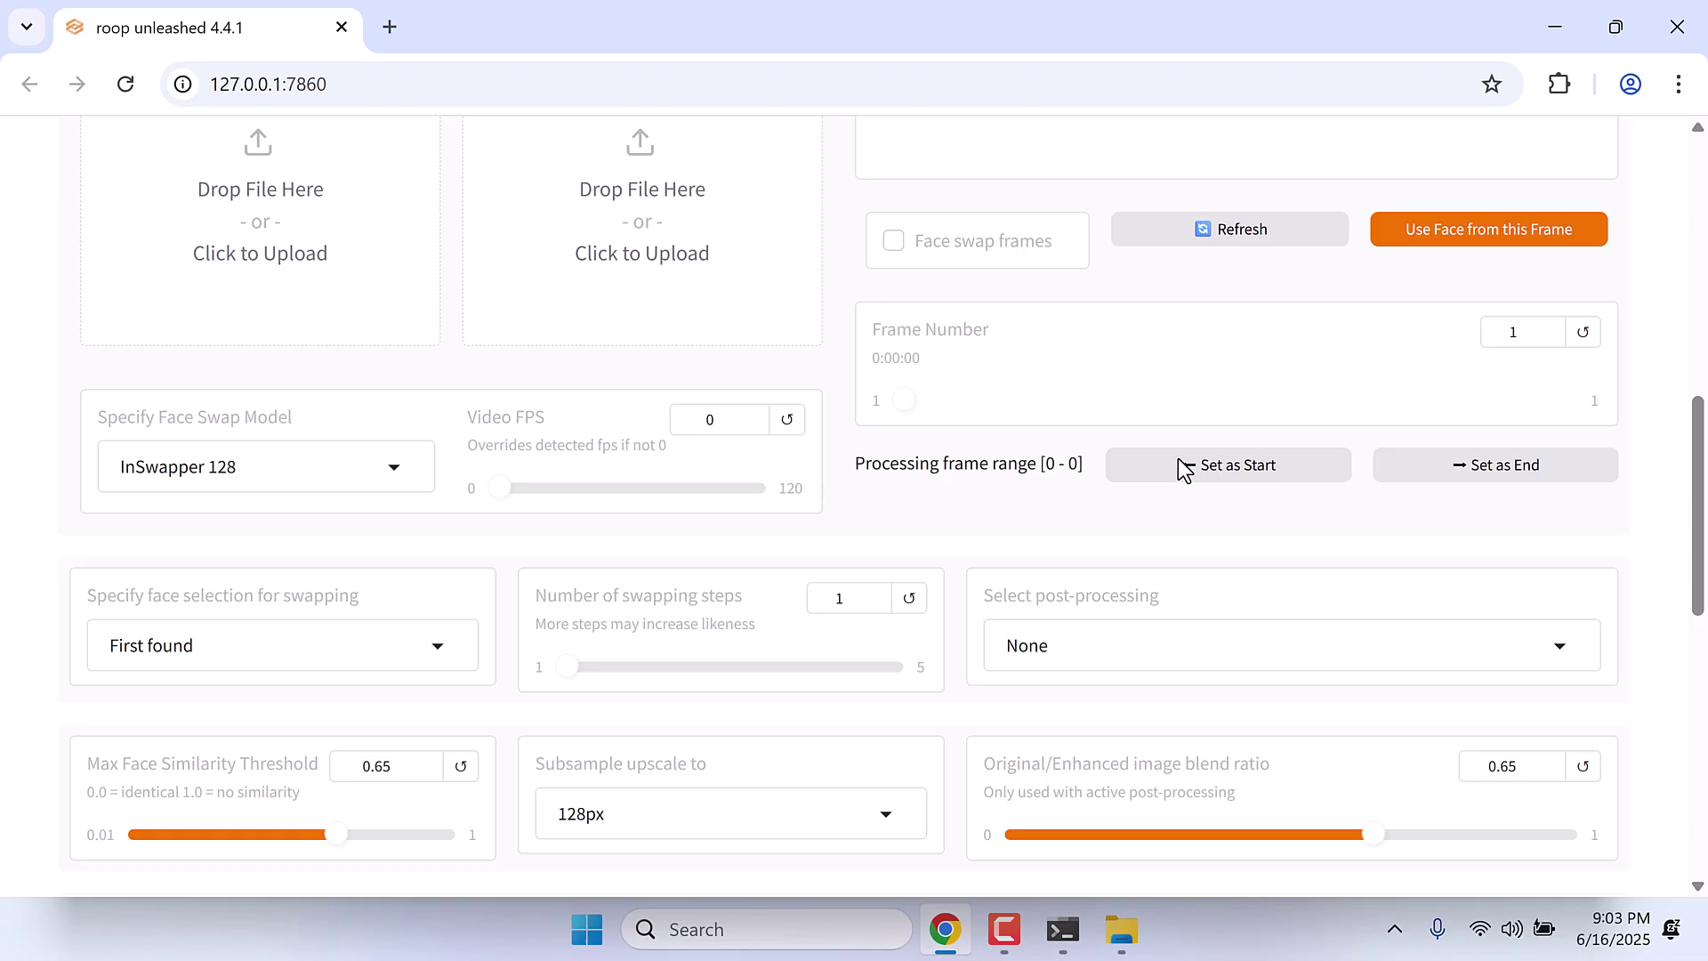
scroll(633, 534, down, 1)
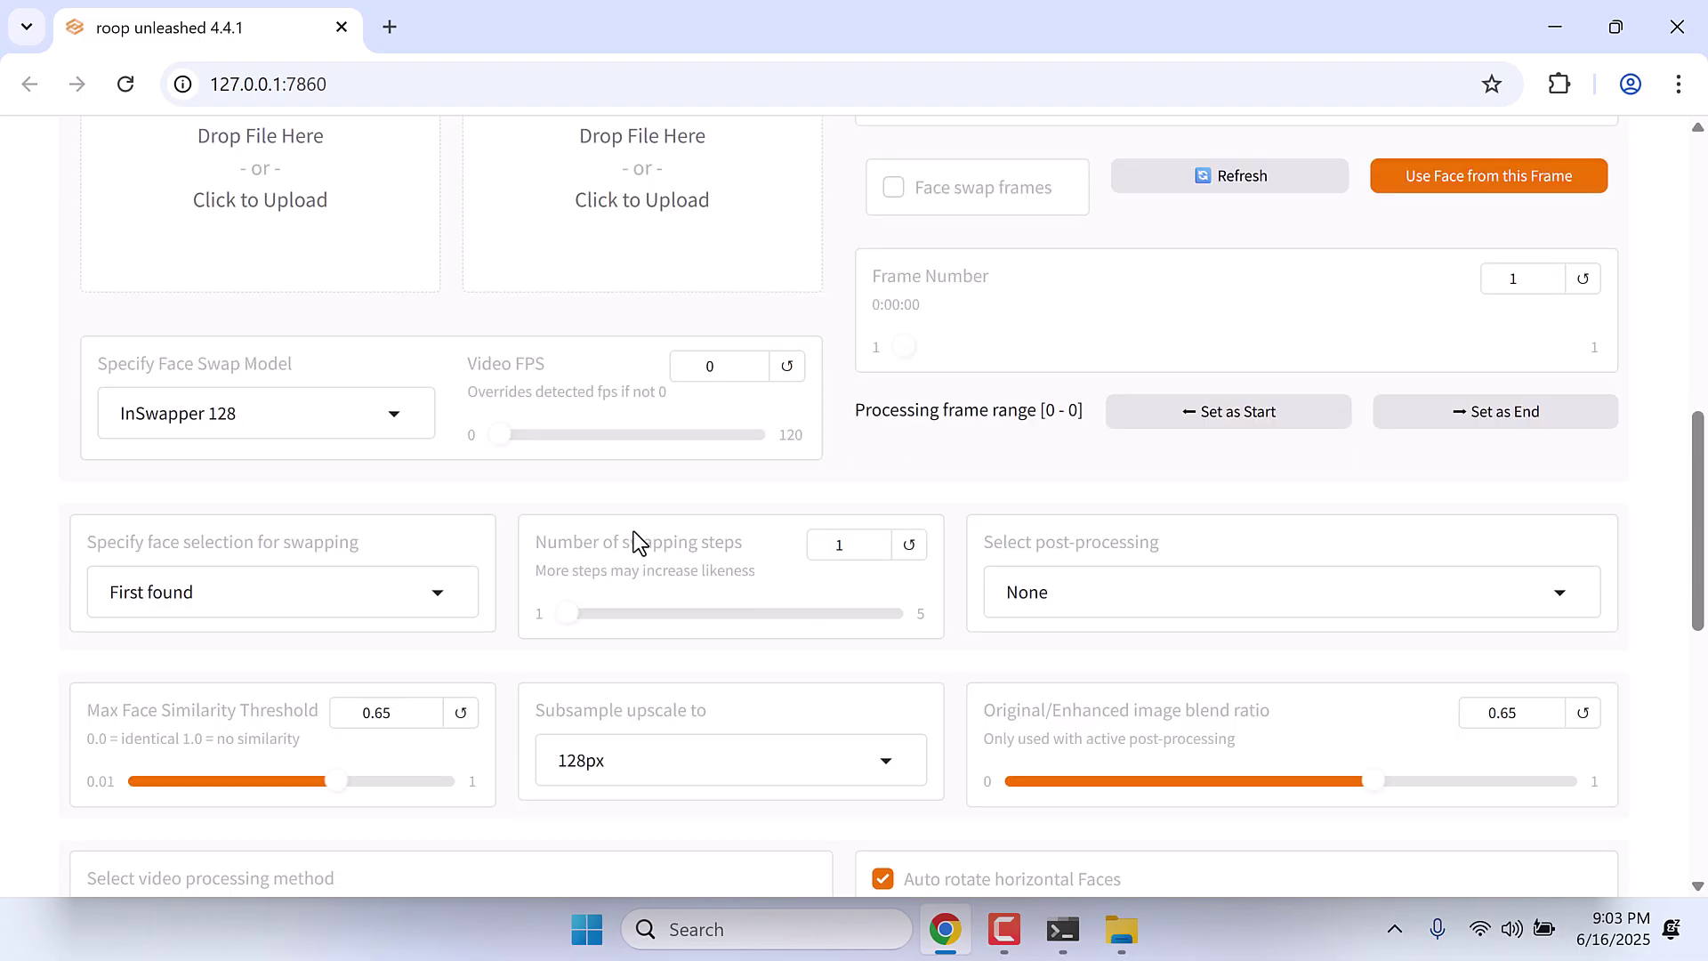
scroll(634, 532, down, 1)
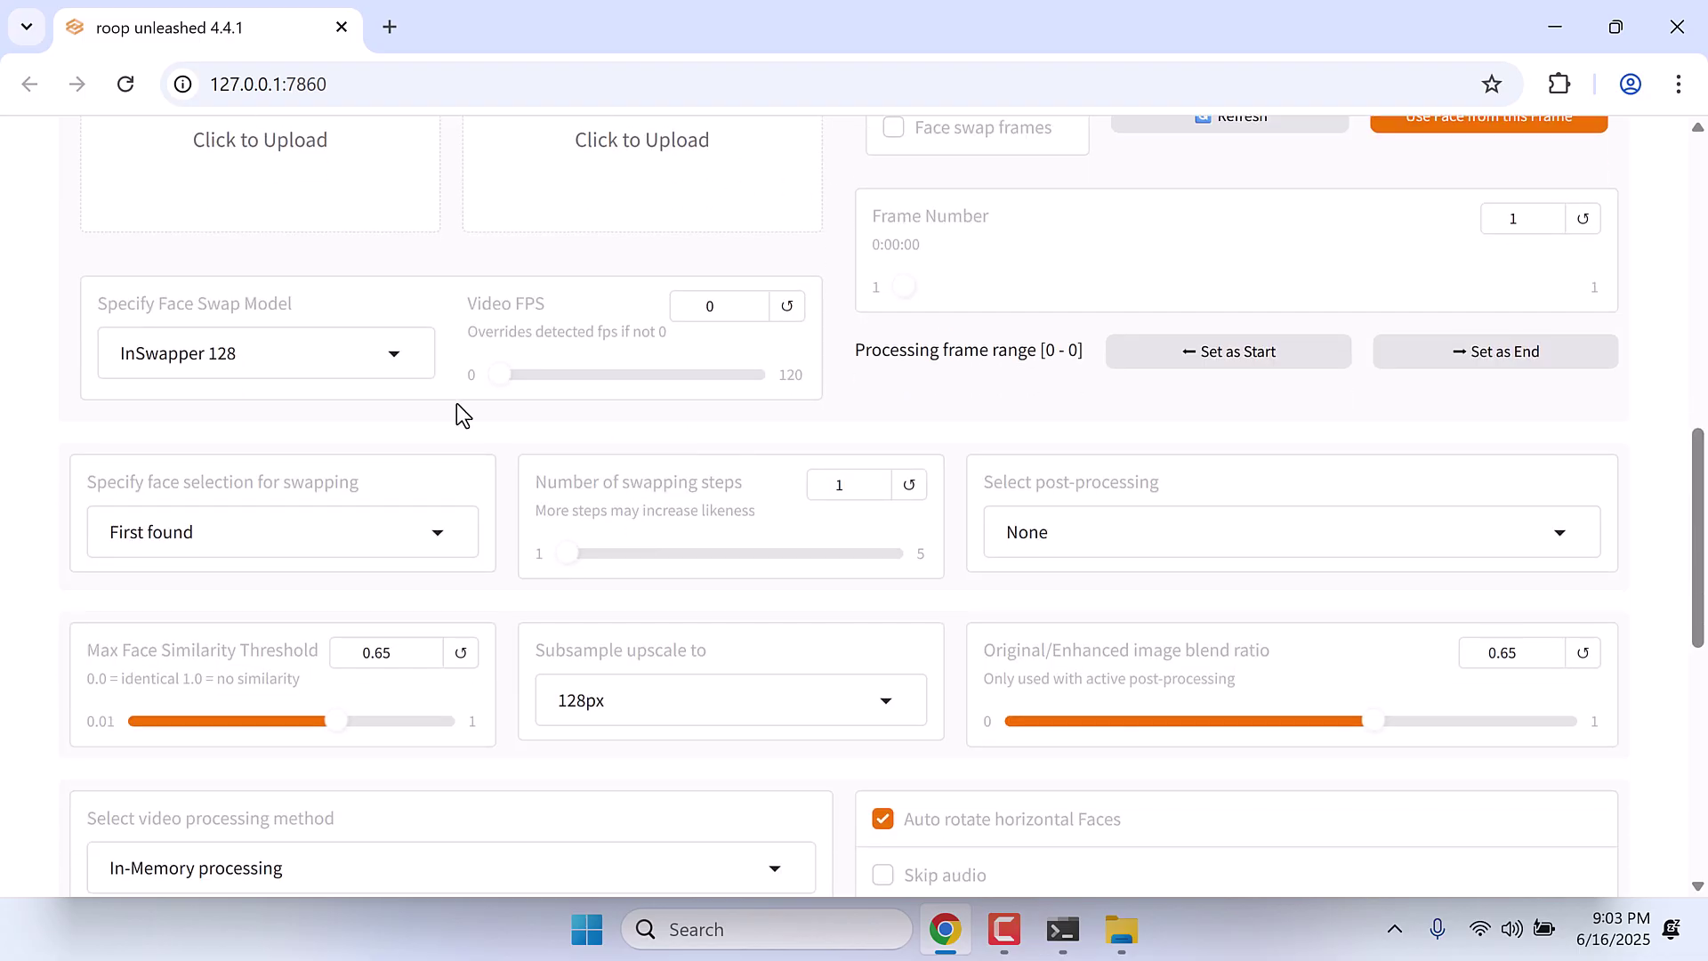
scroll(701, 491, down, 3)
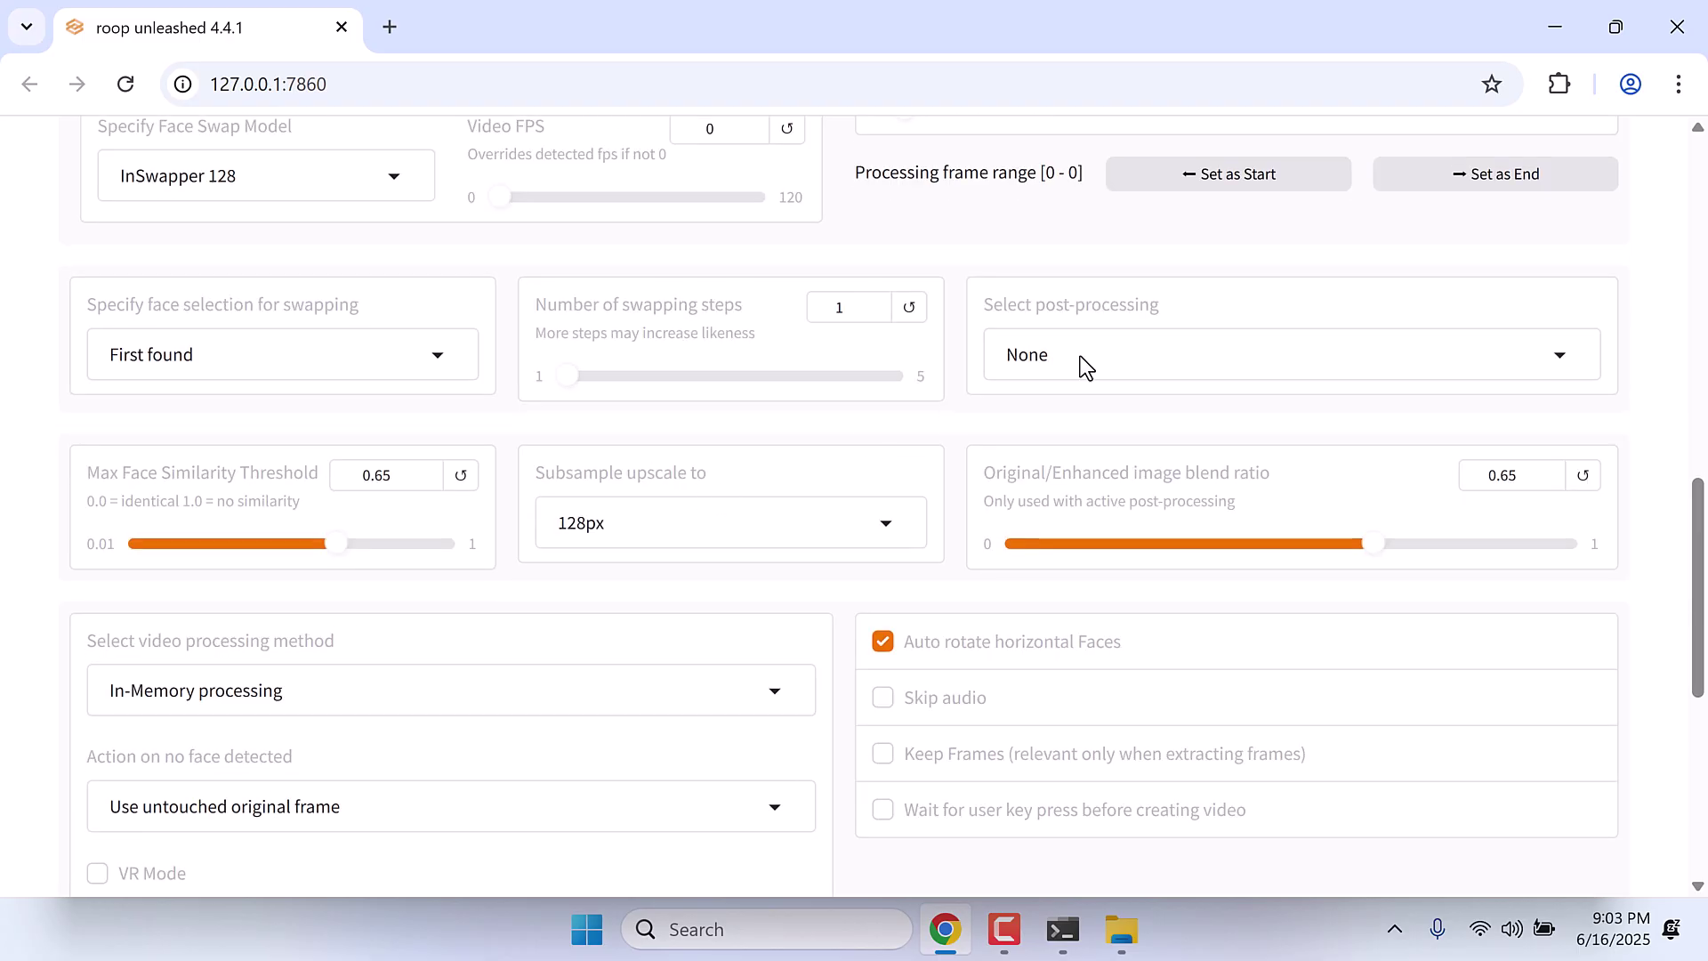
click(1067, 356)
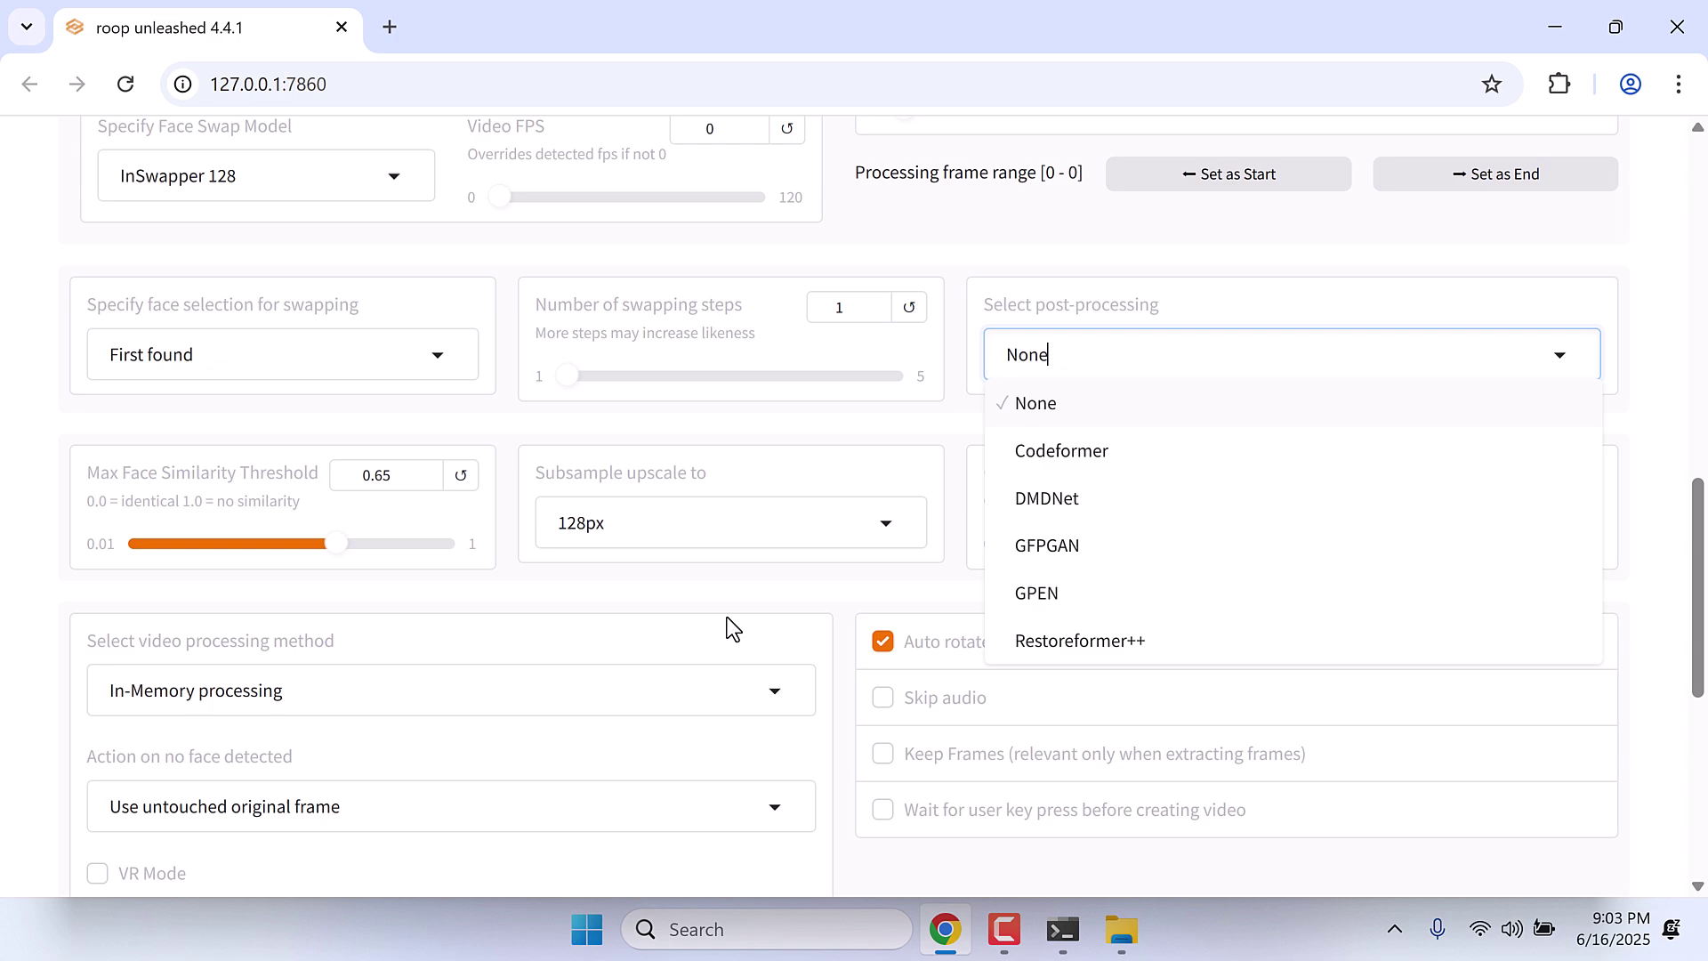
scroll(728, 616, down, 3)
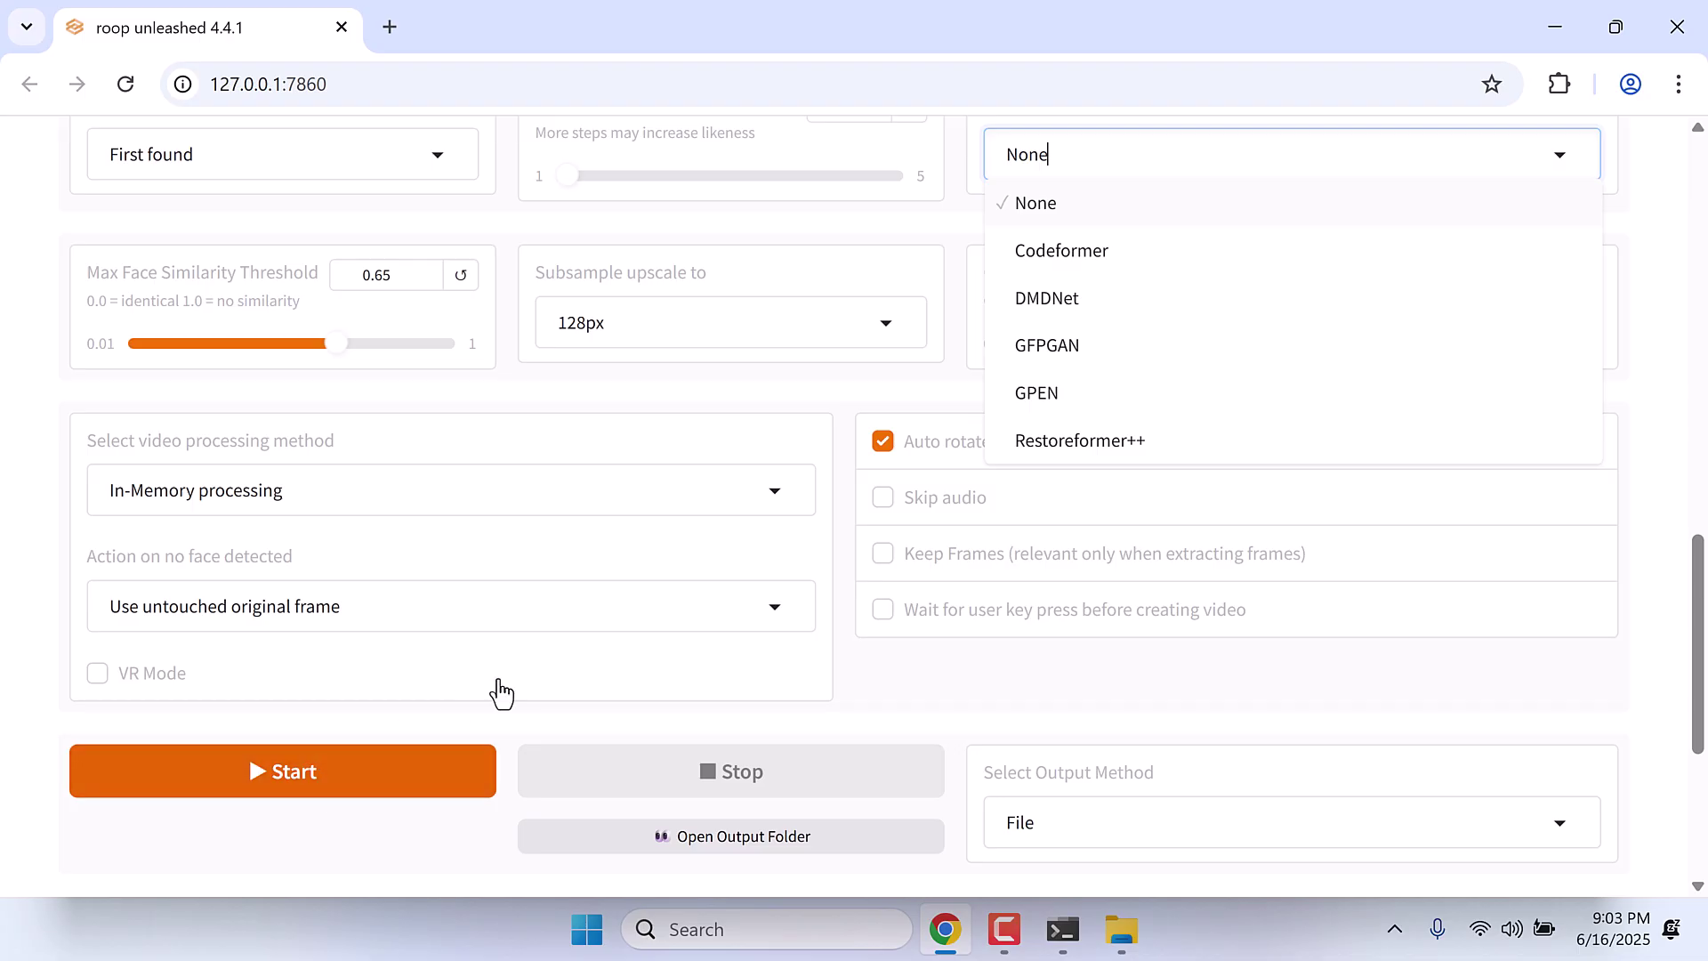
scroll(585, 654, down, 2)
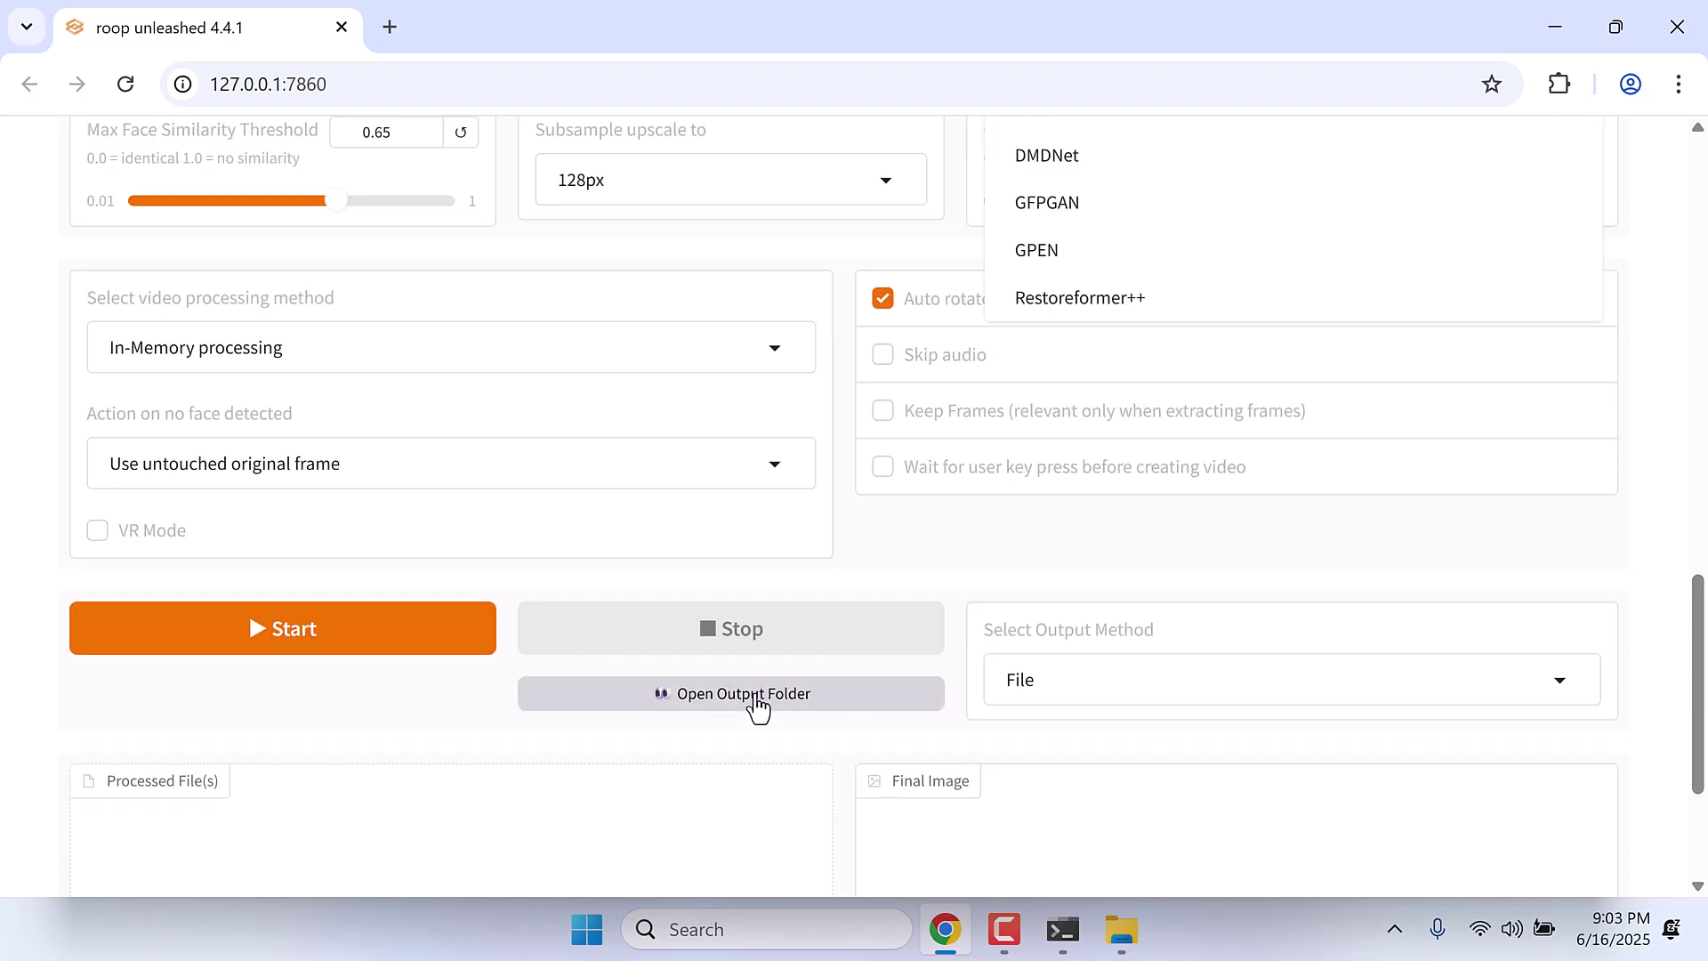
scroll(785, 765, up, 15)
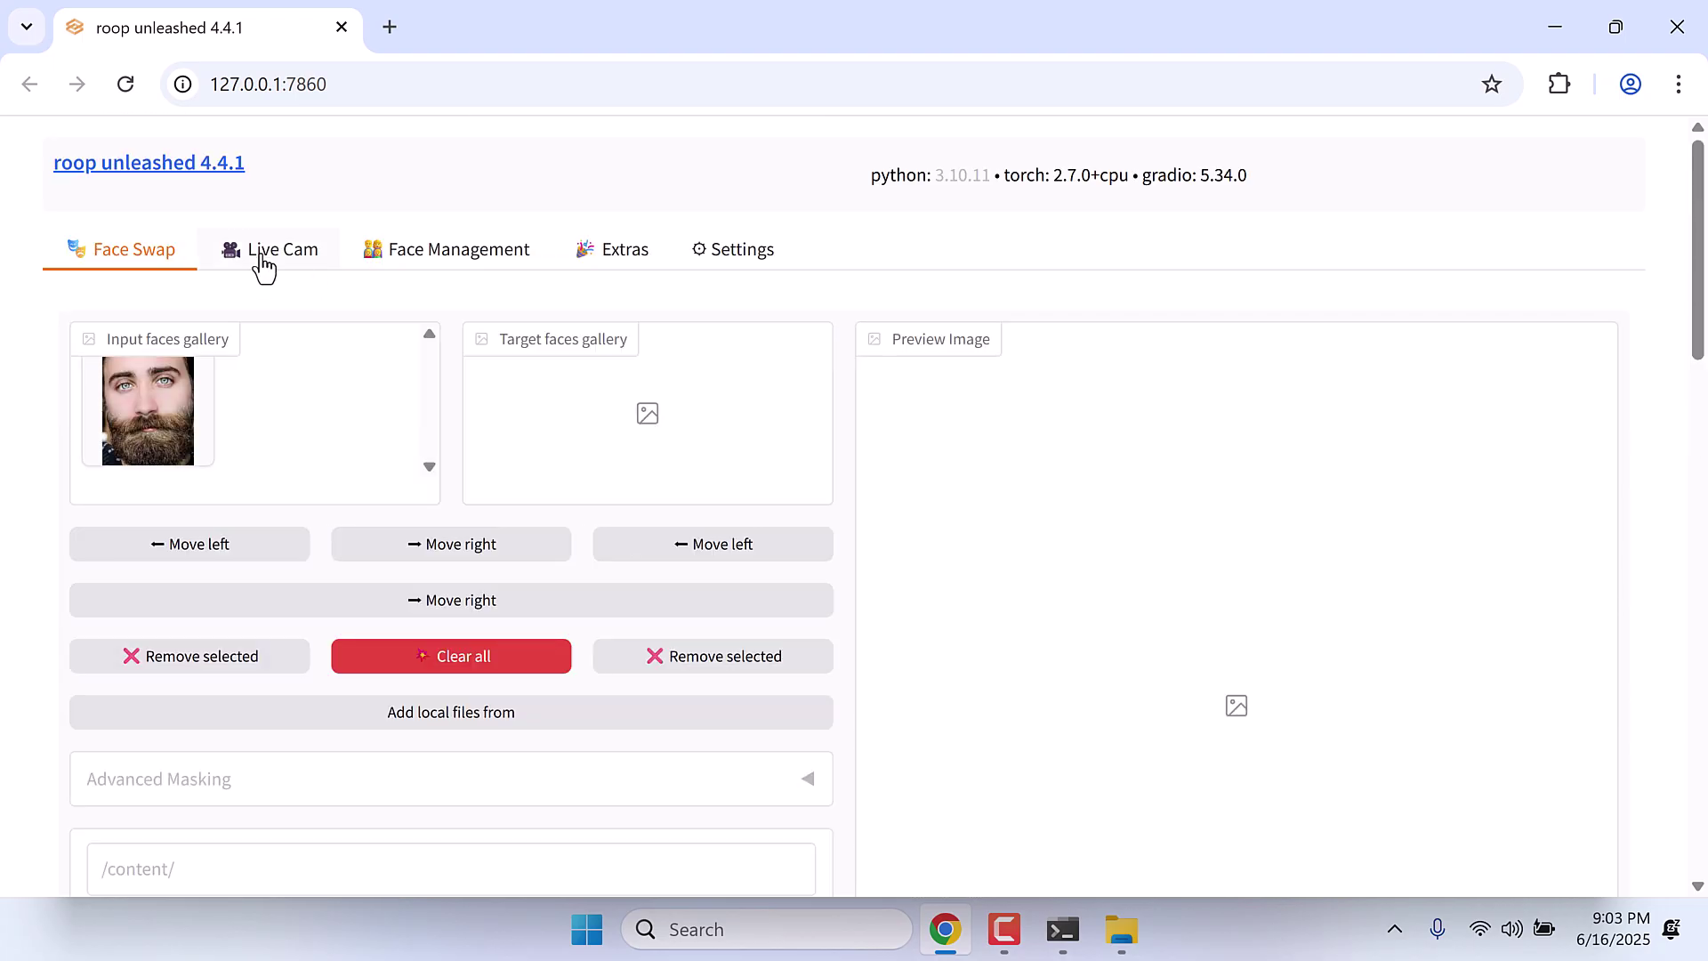
- Choose GFPGAN in the Face Swap tab's Select post-processing dropdown
click(288, 255)
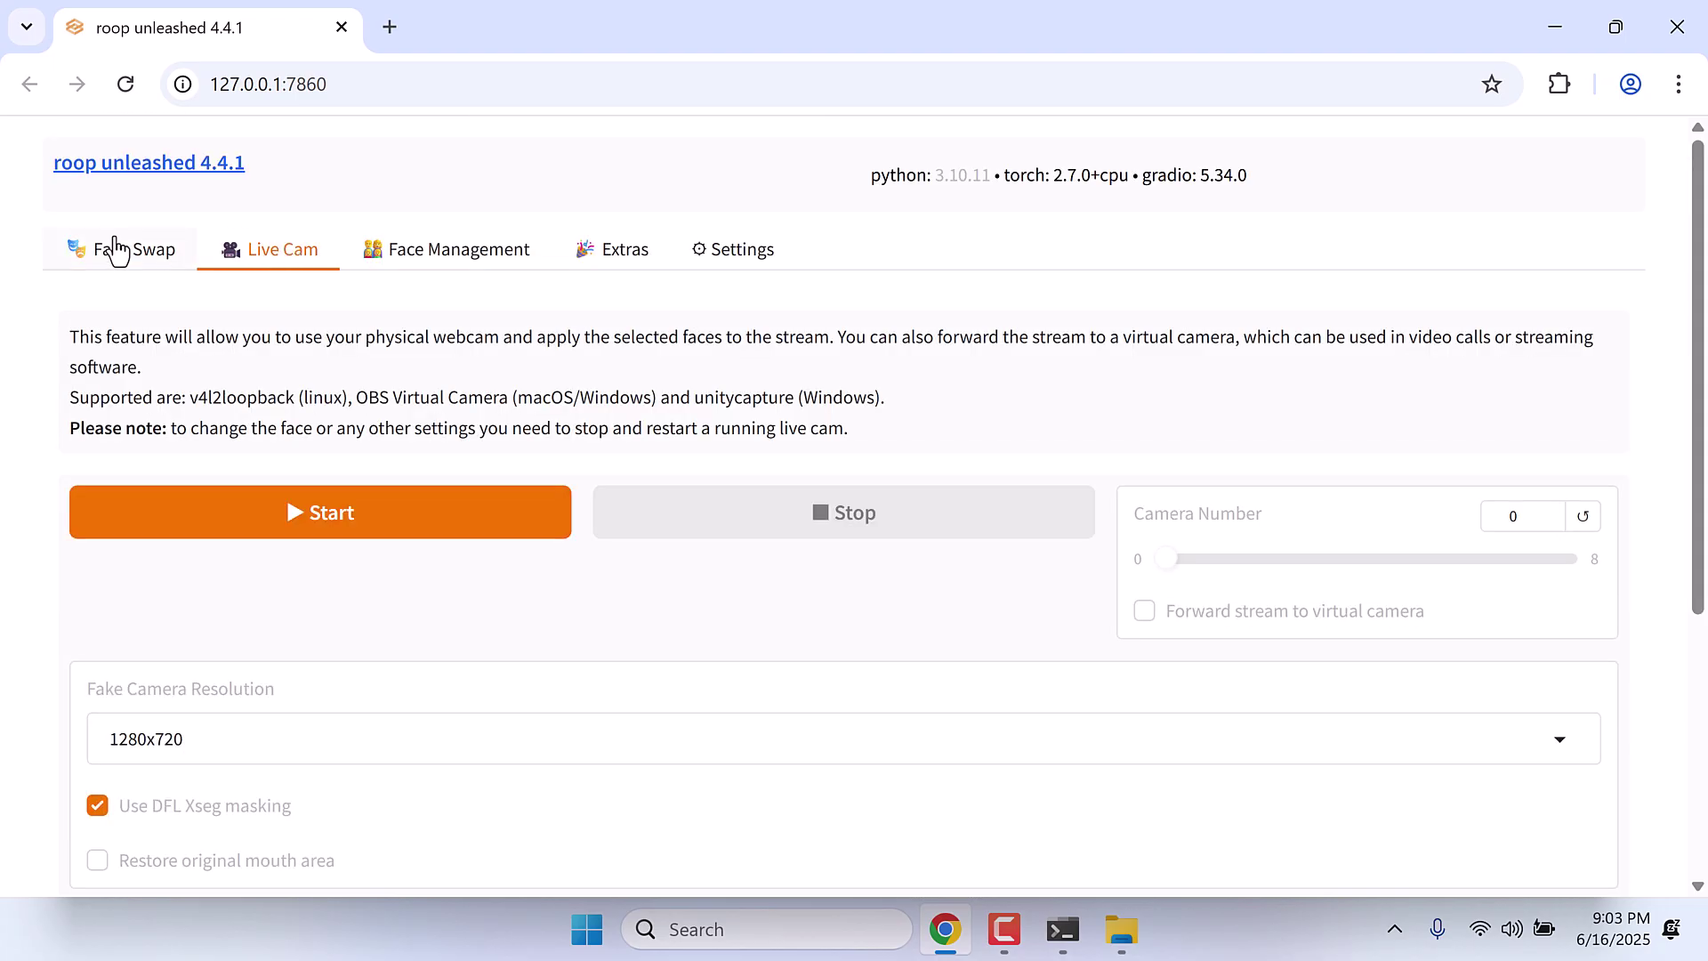
click(117, 252)
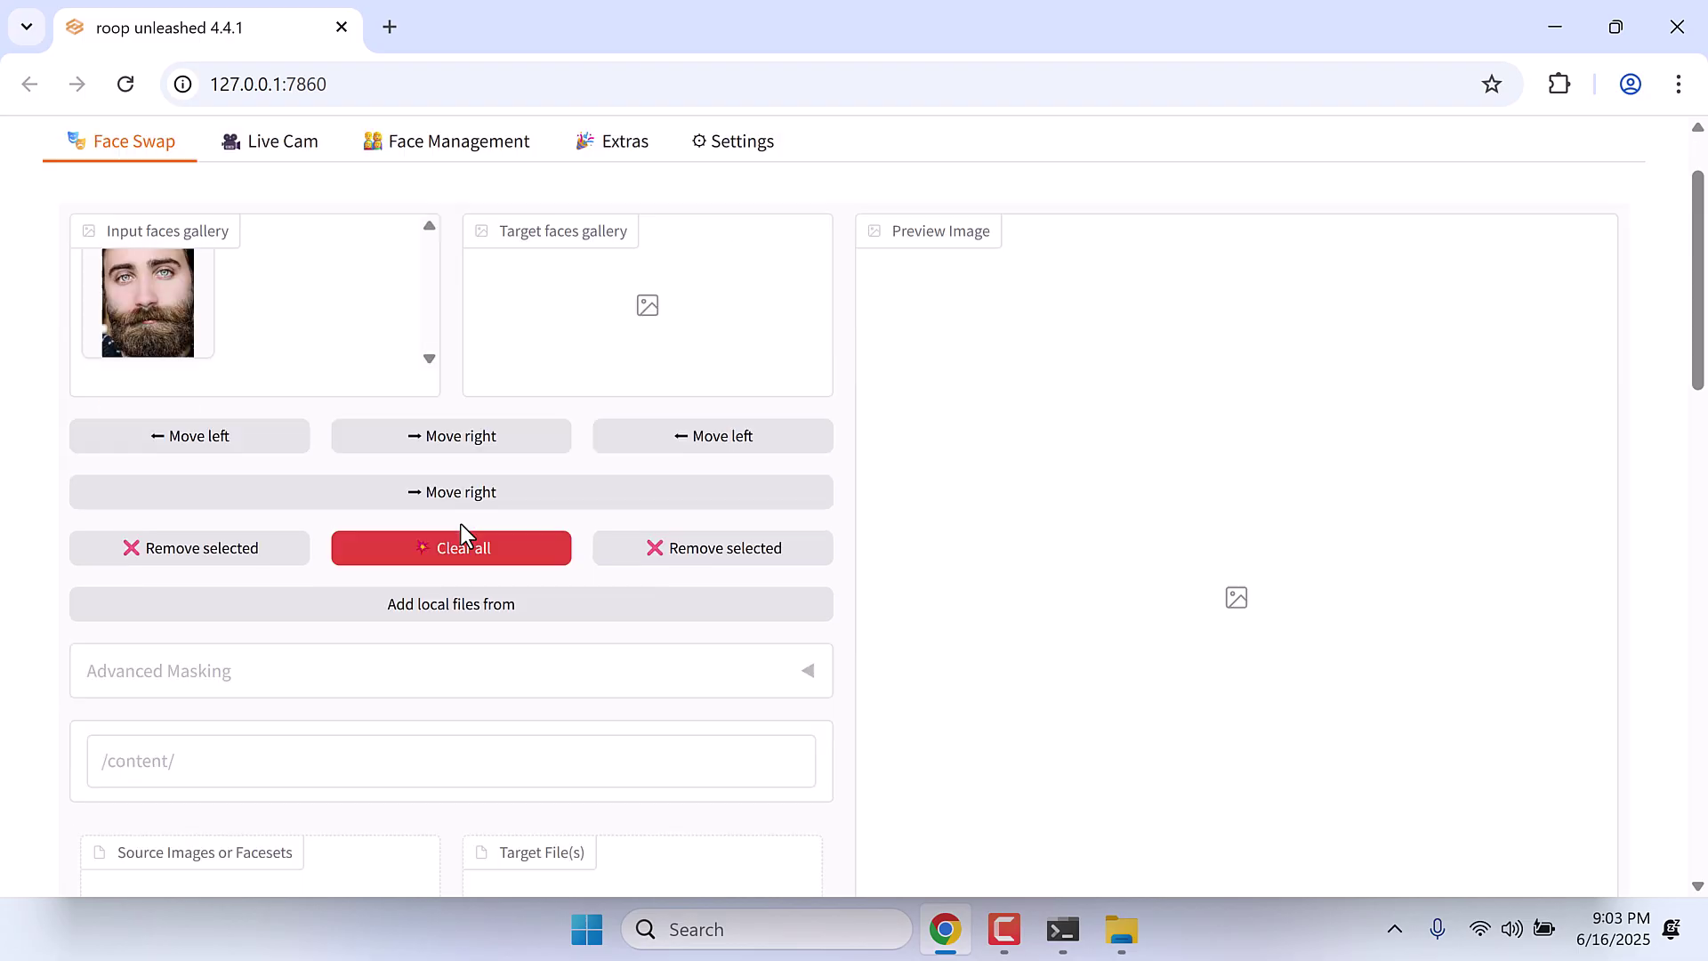
scroll(461, 525, down, 12)
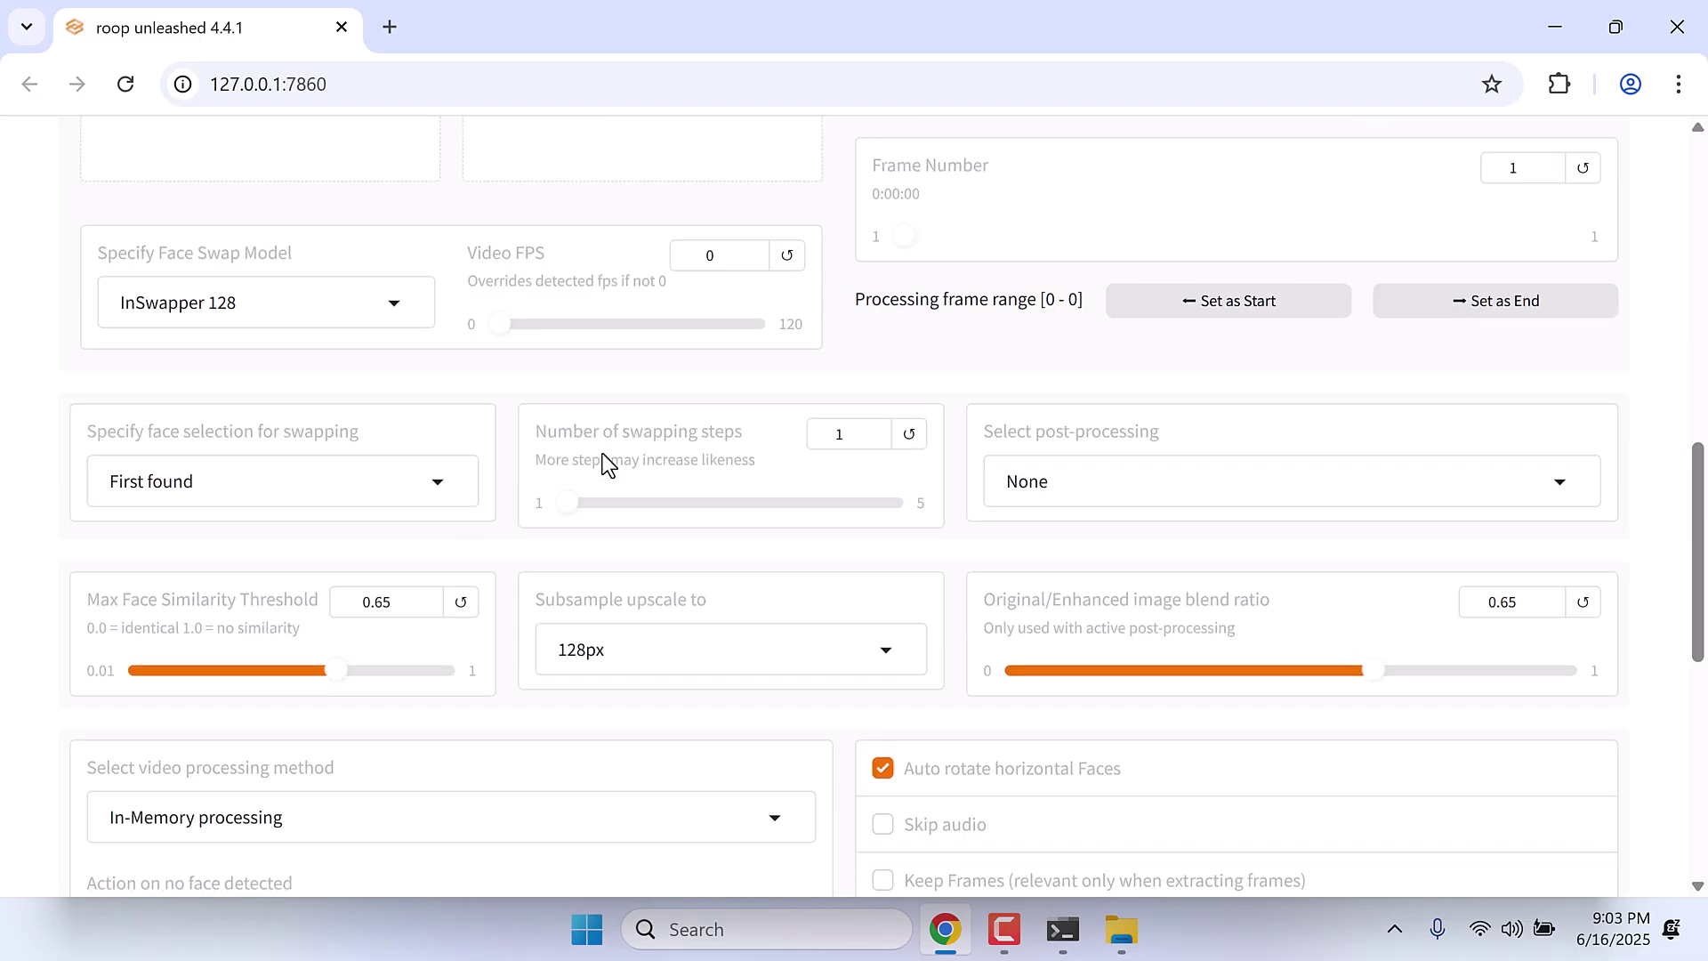
scroll(653, 555, down, 1)
click(1052, 364)
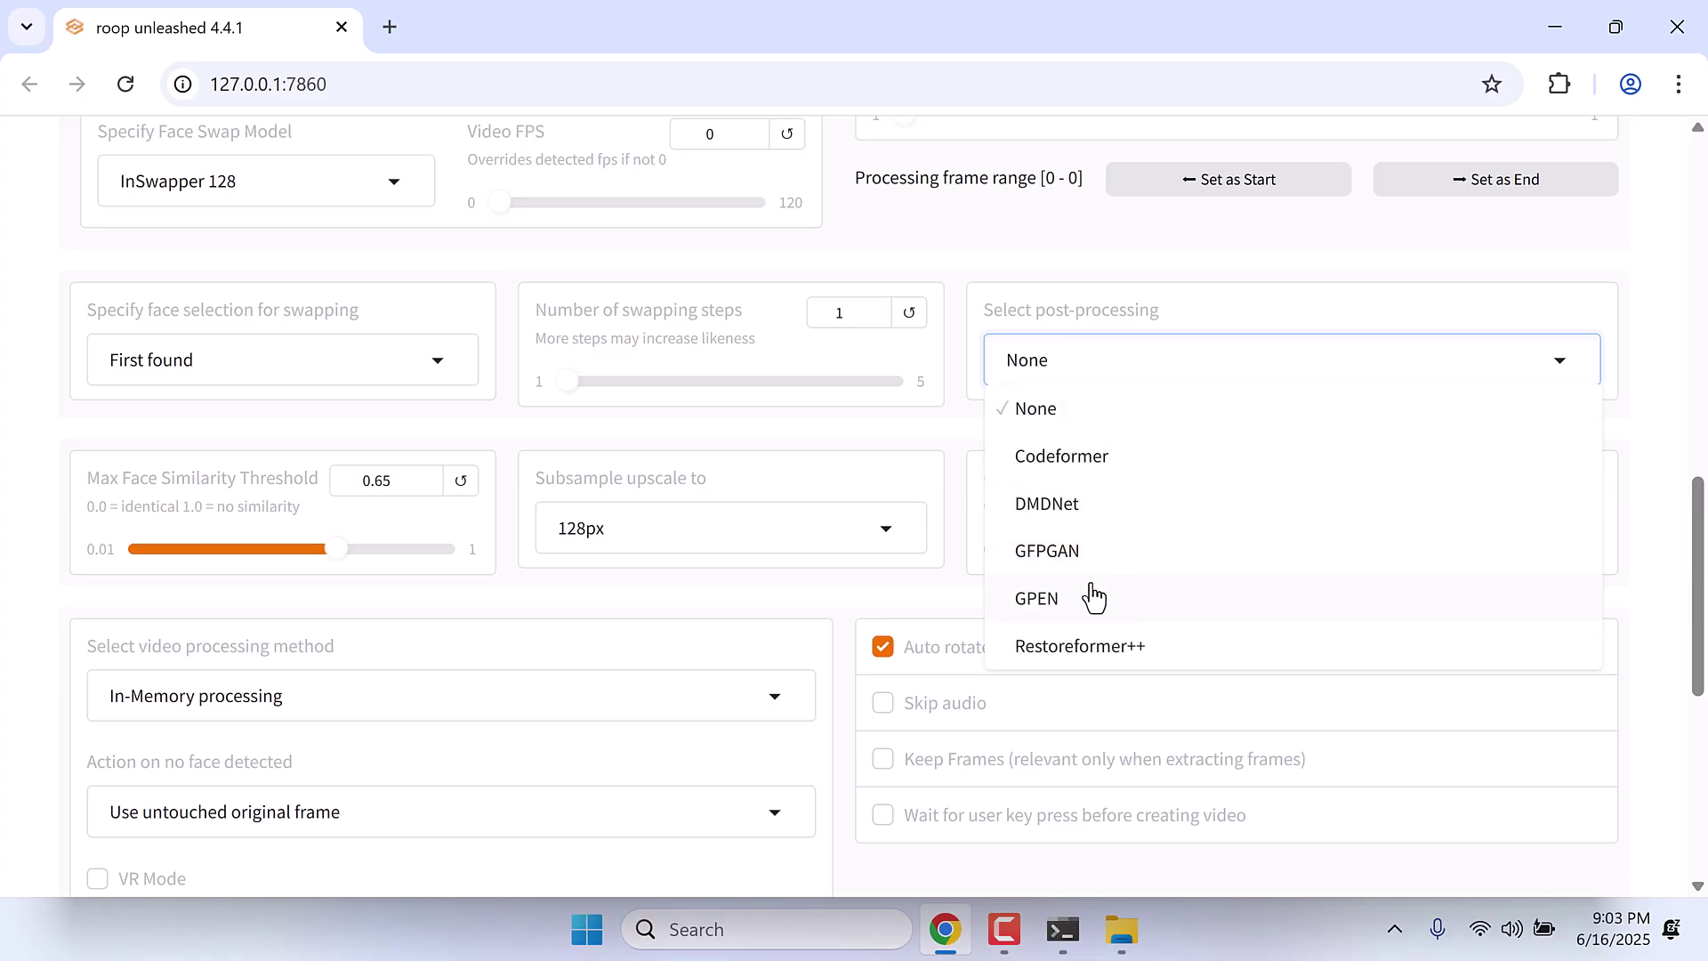
click(1055, 559)
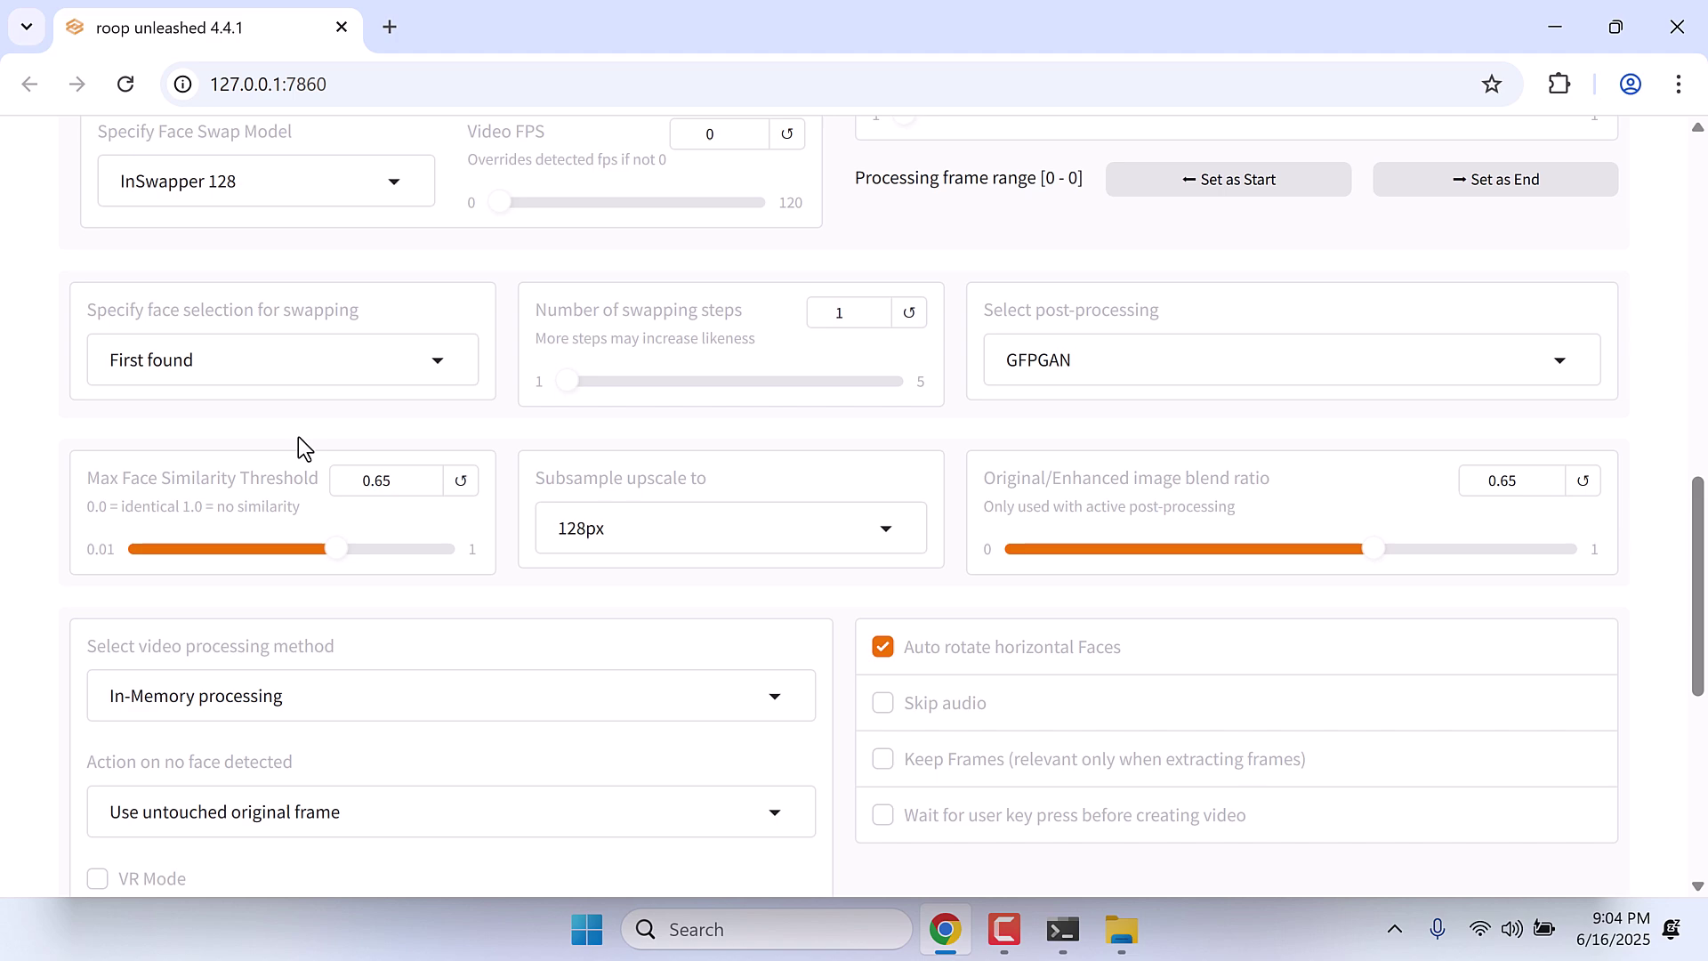
scroll(617, 568, down, 2)
scroll(618, 568, up, 15)
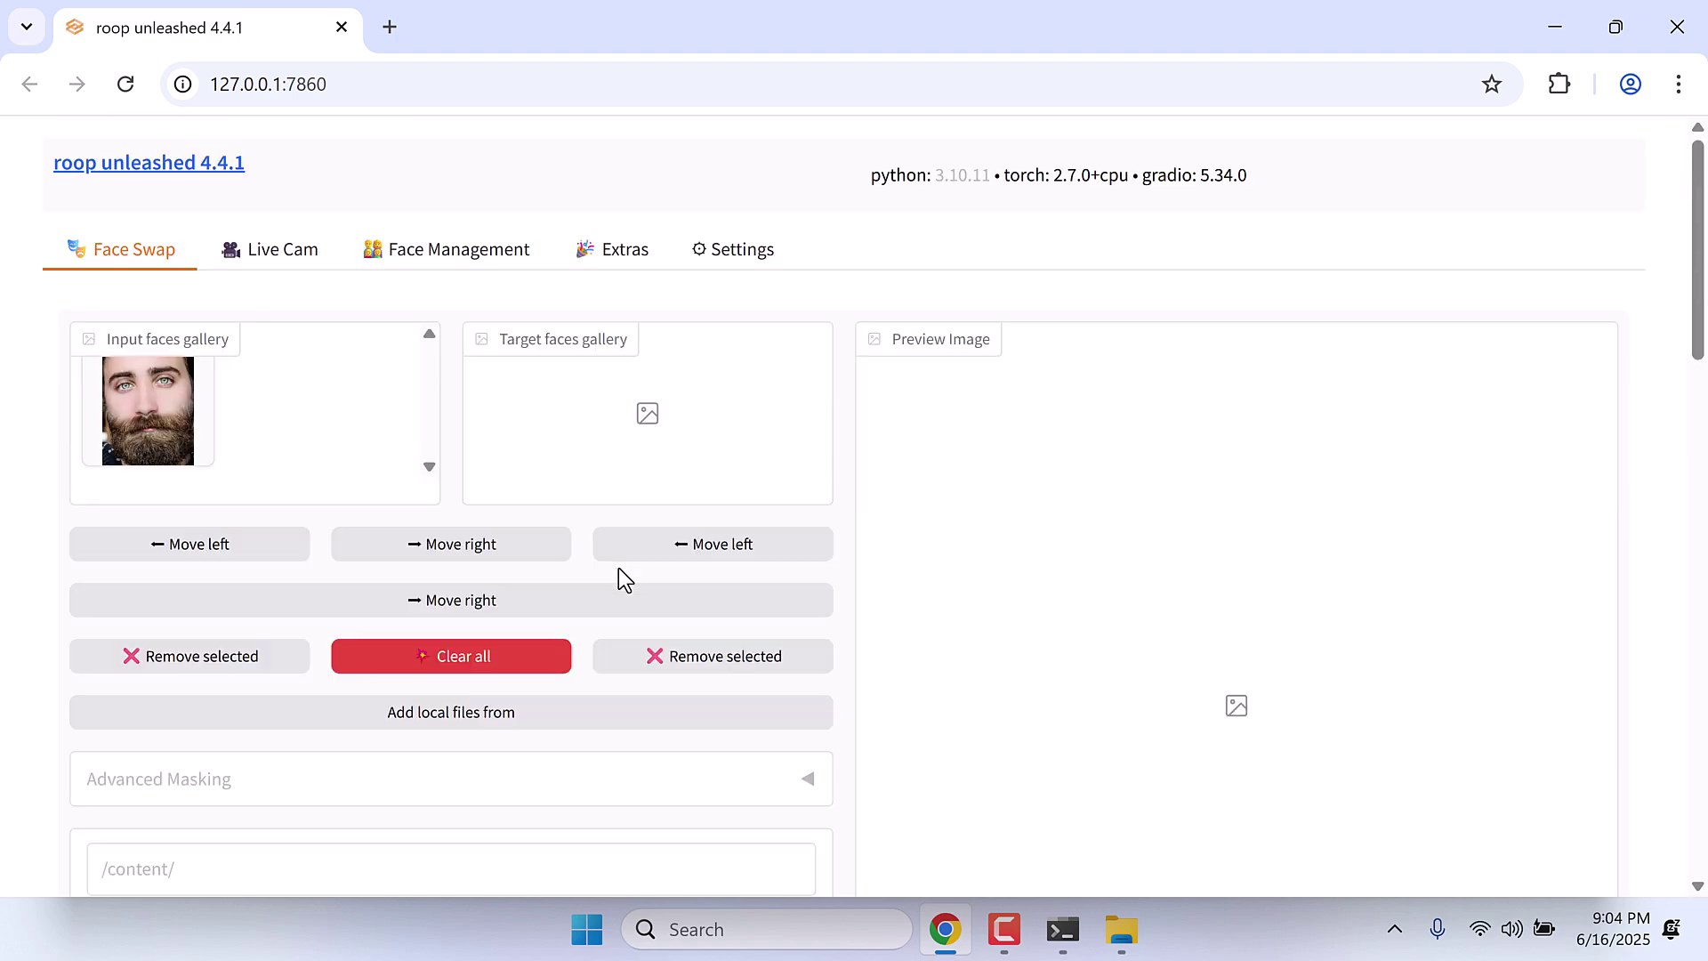
- Start the Live Cam stream and view the Fake Camera Output with the bearded face swapped in
click(291, 257)
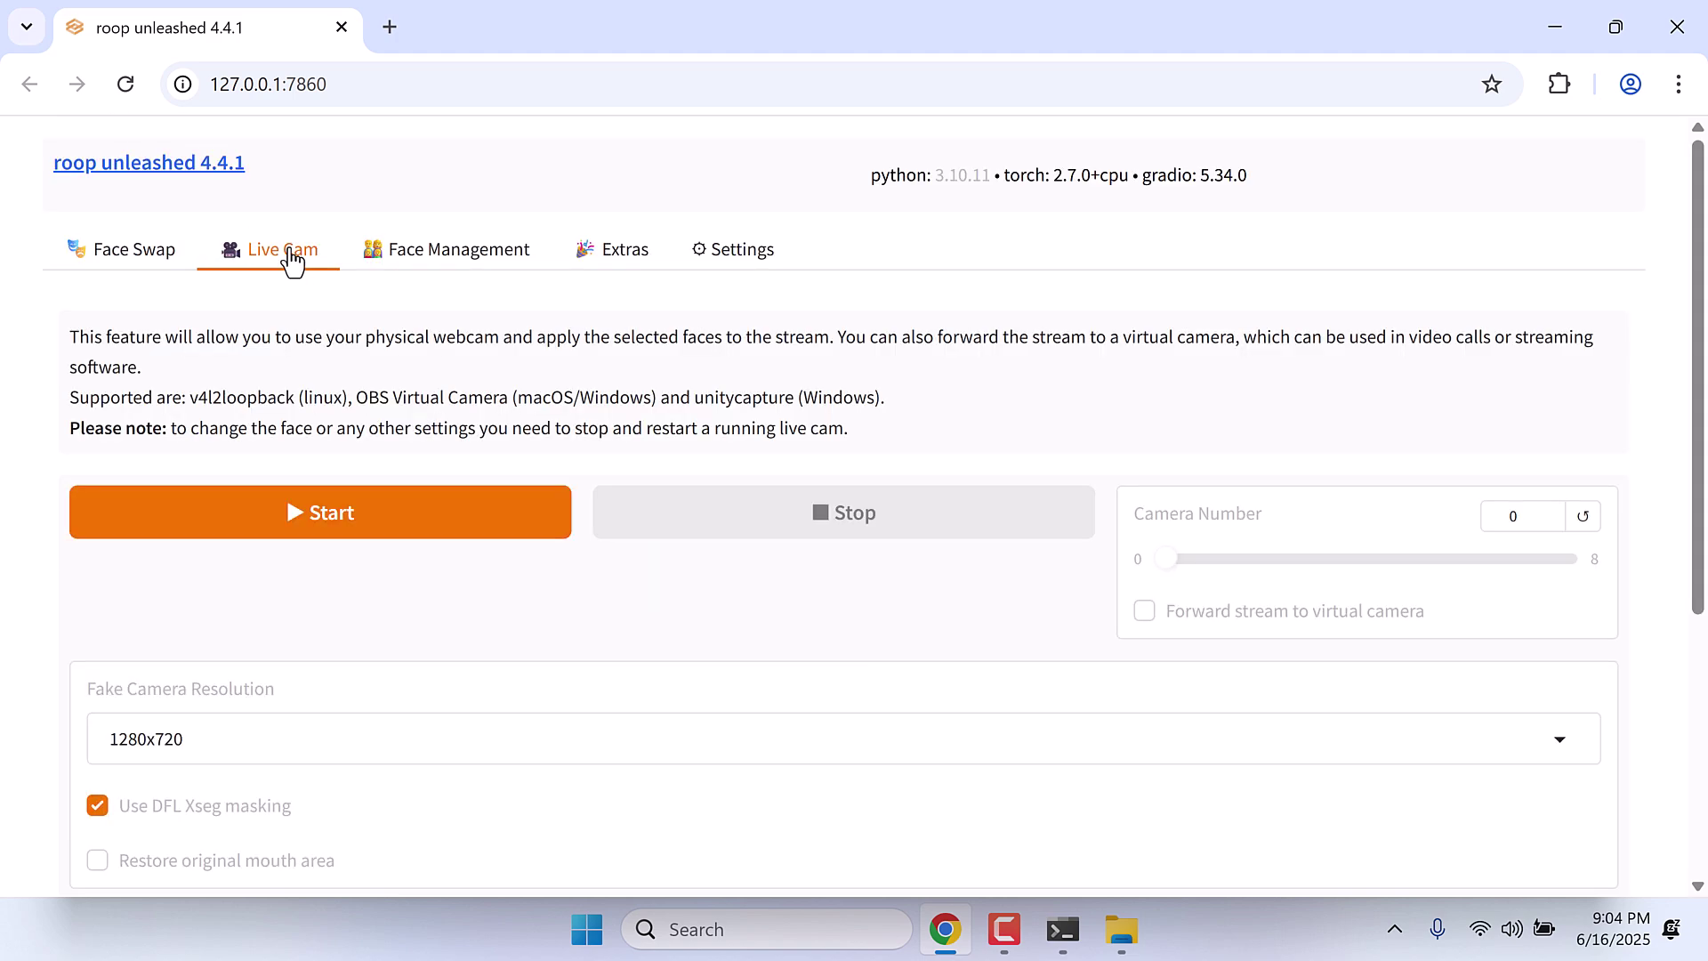
click(354, 538)
scroll(418, 586, down, 2)
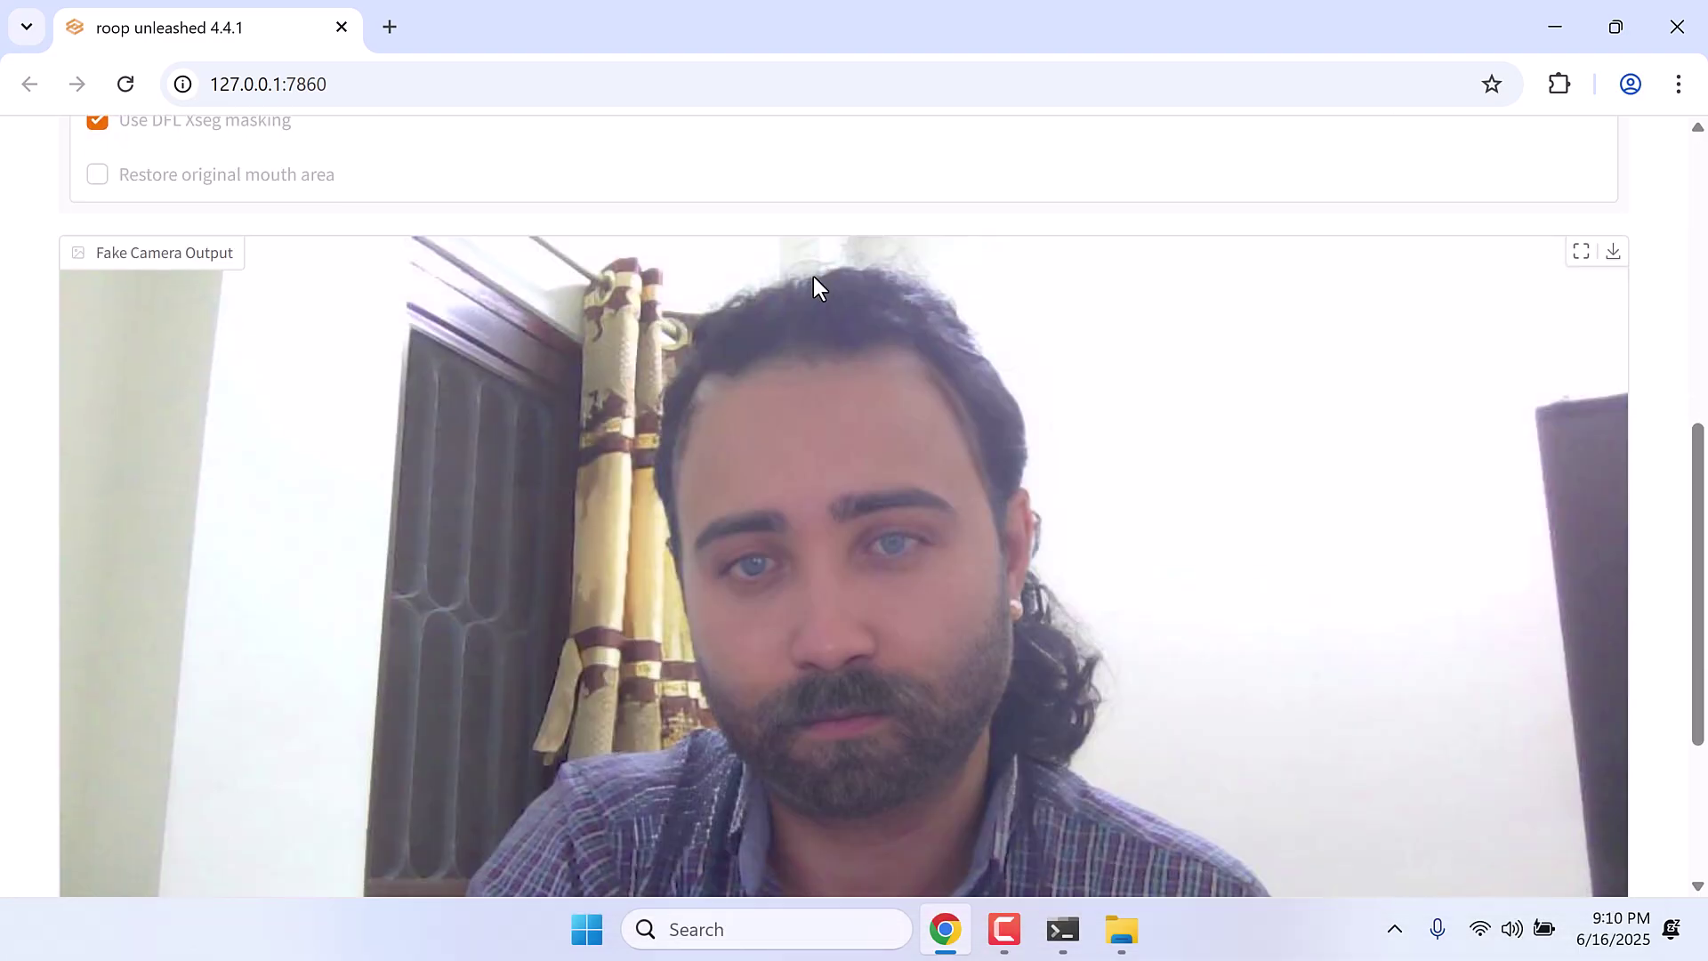
scroll(813, 276, down, 3)
scroll(813, 276, up, 3)
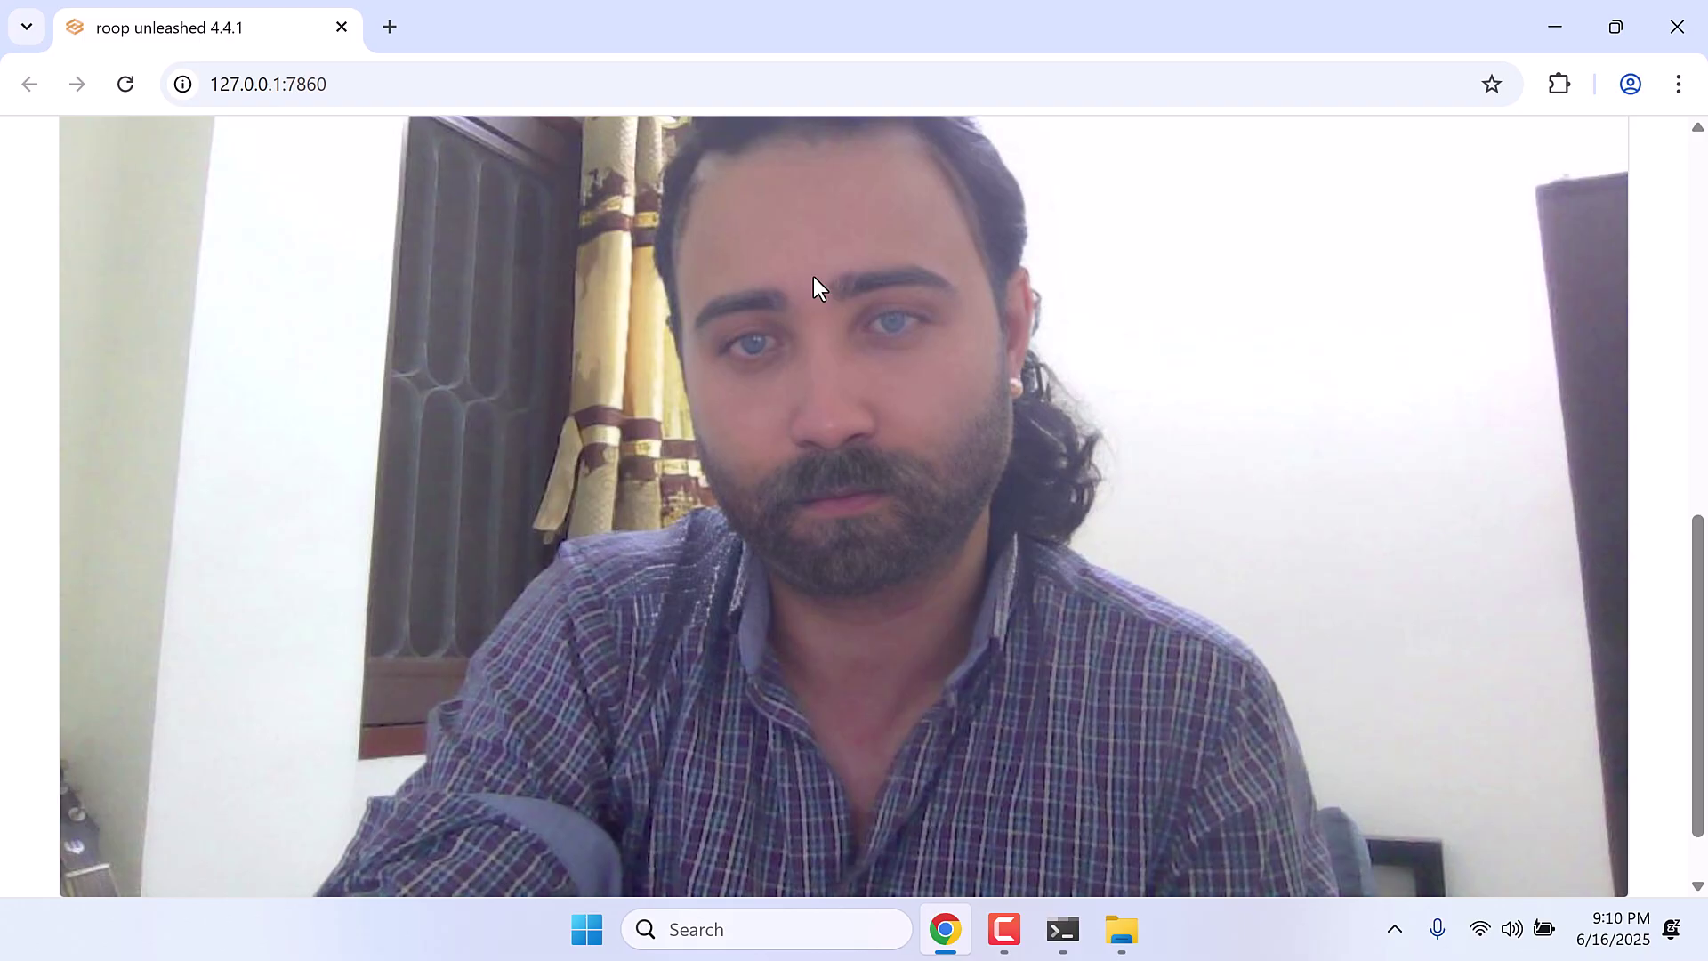
scroll(813, 276, down, 1)
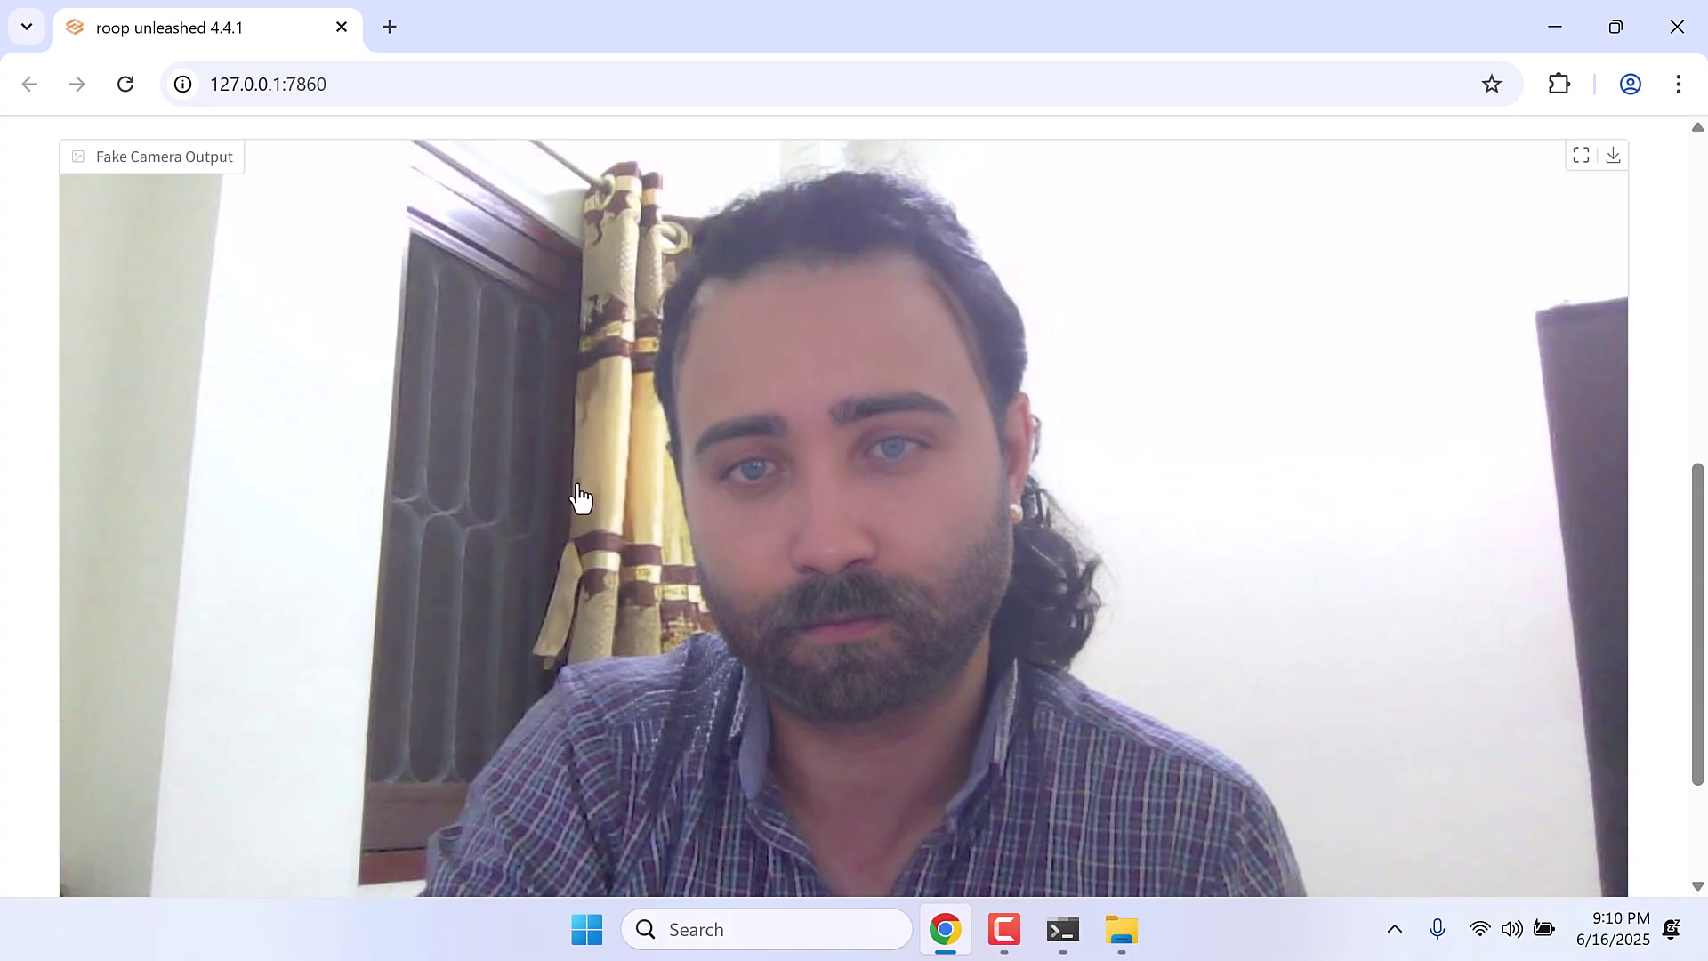
- Load the Hey ! Let's Learn Something Buy Me a Coffee page in a new tab
click(389, 34)
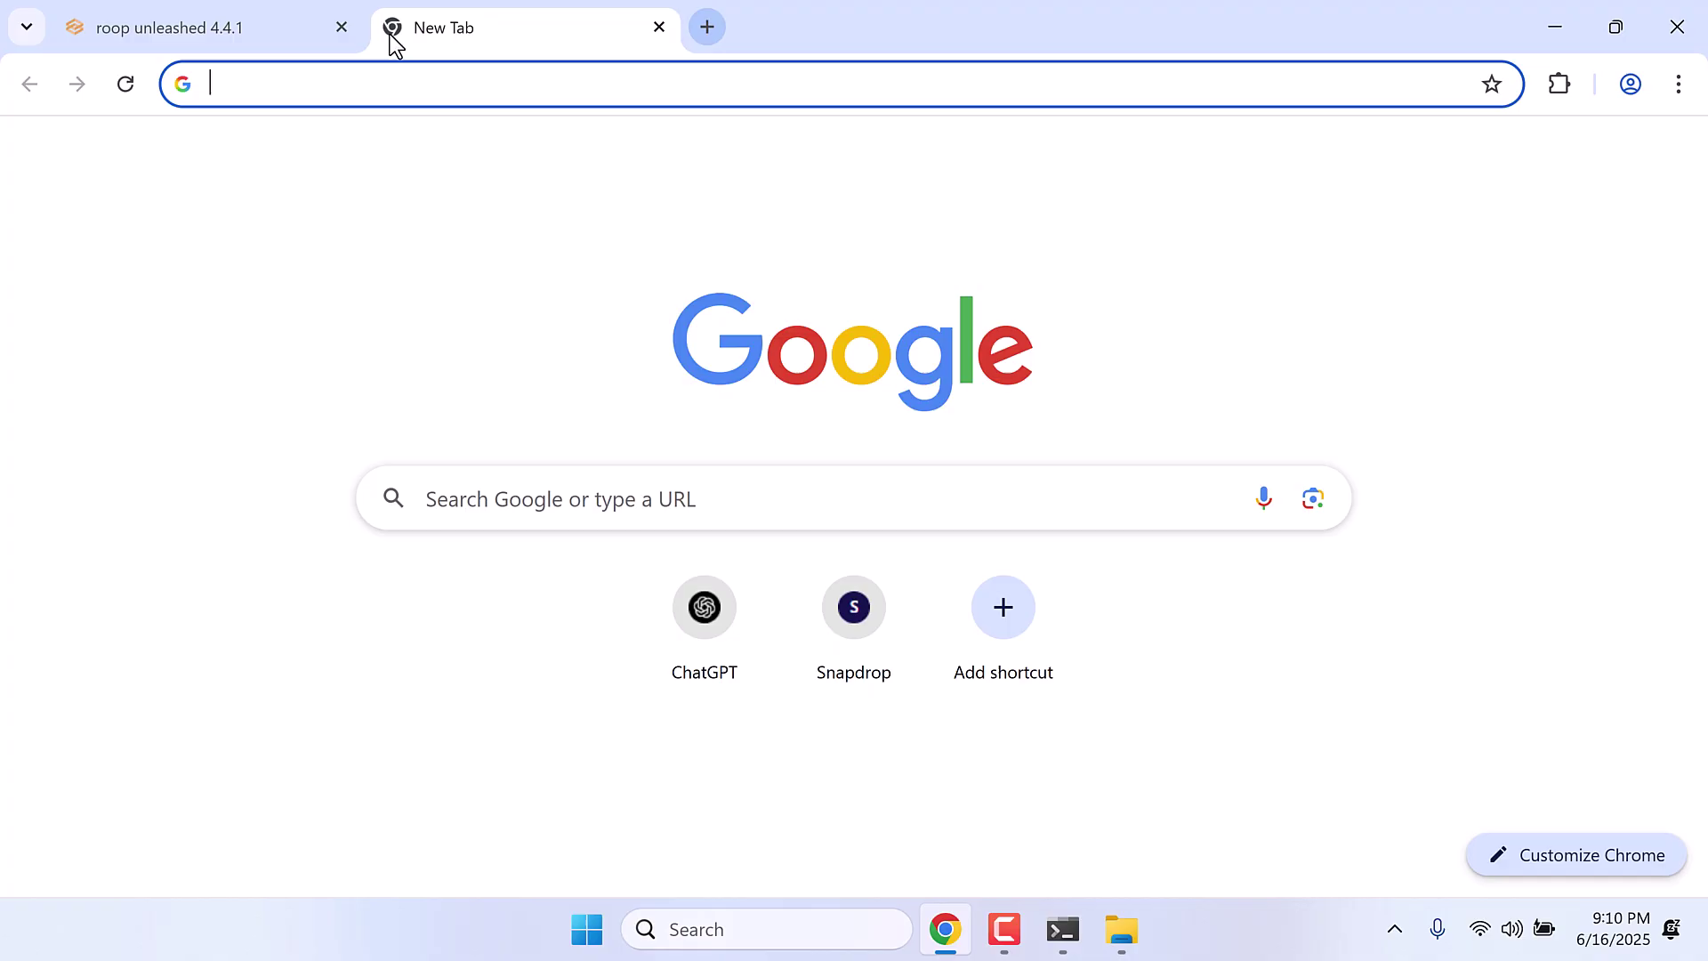
text(b)
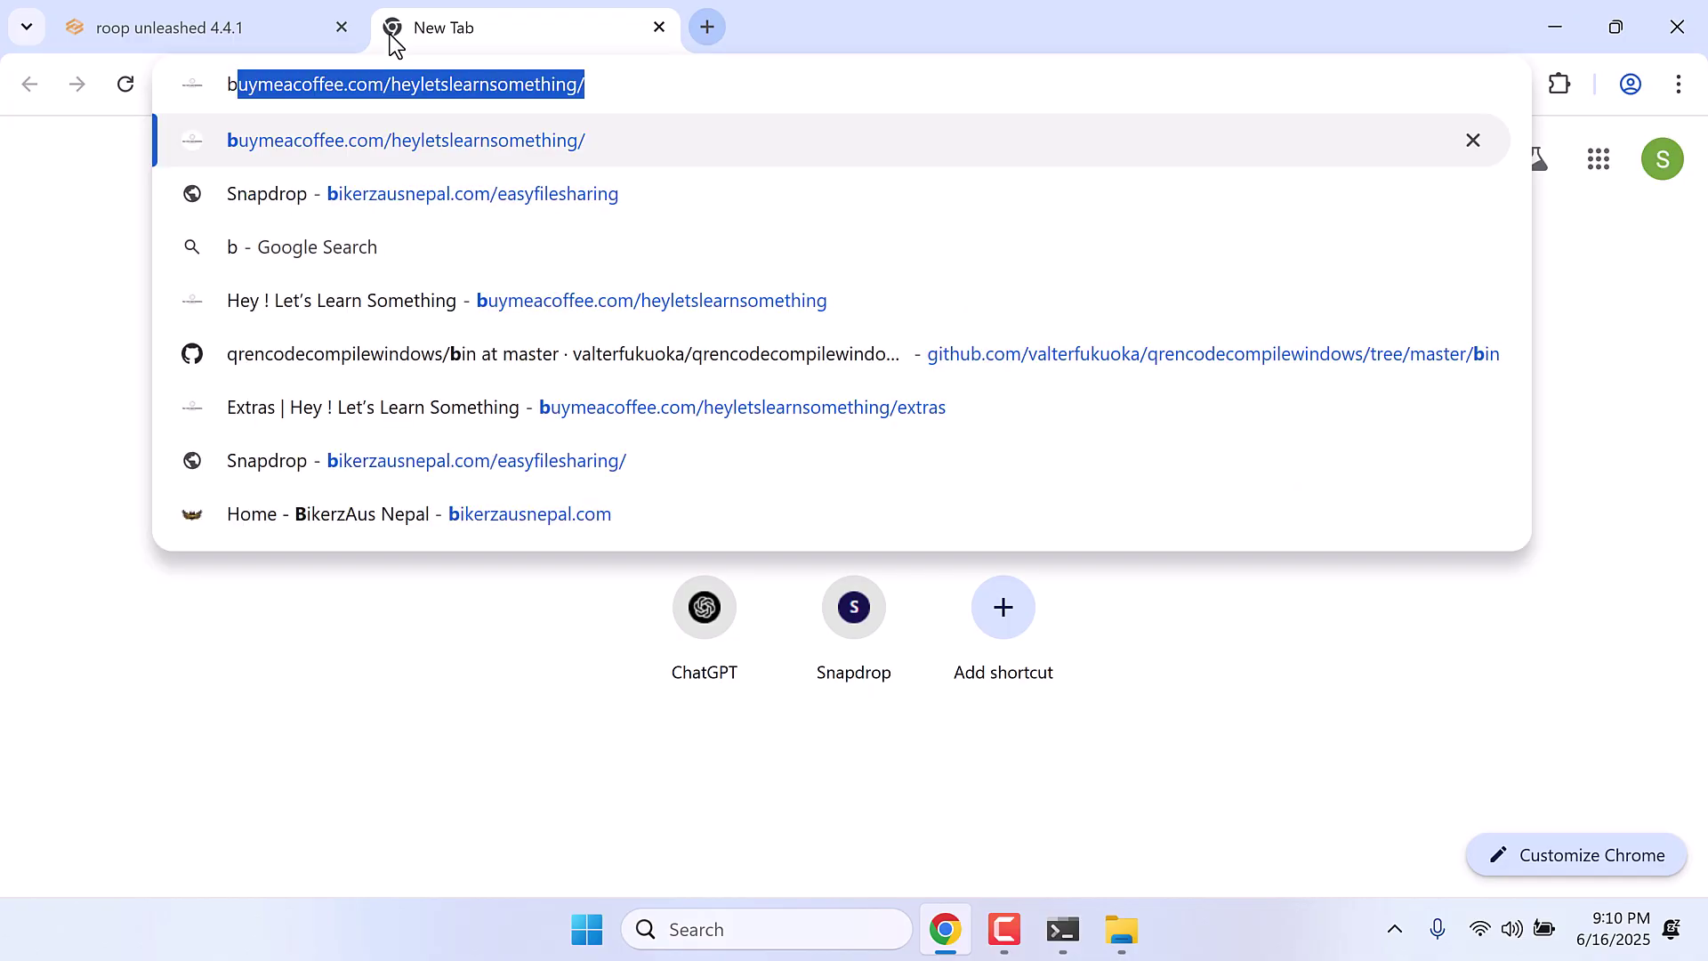
key(Return)
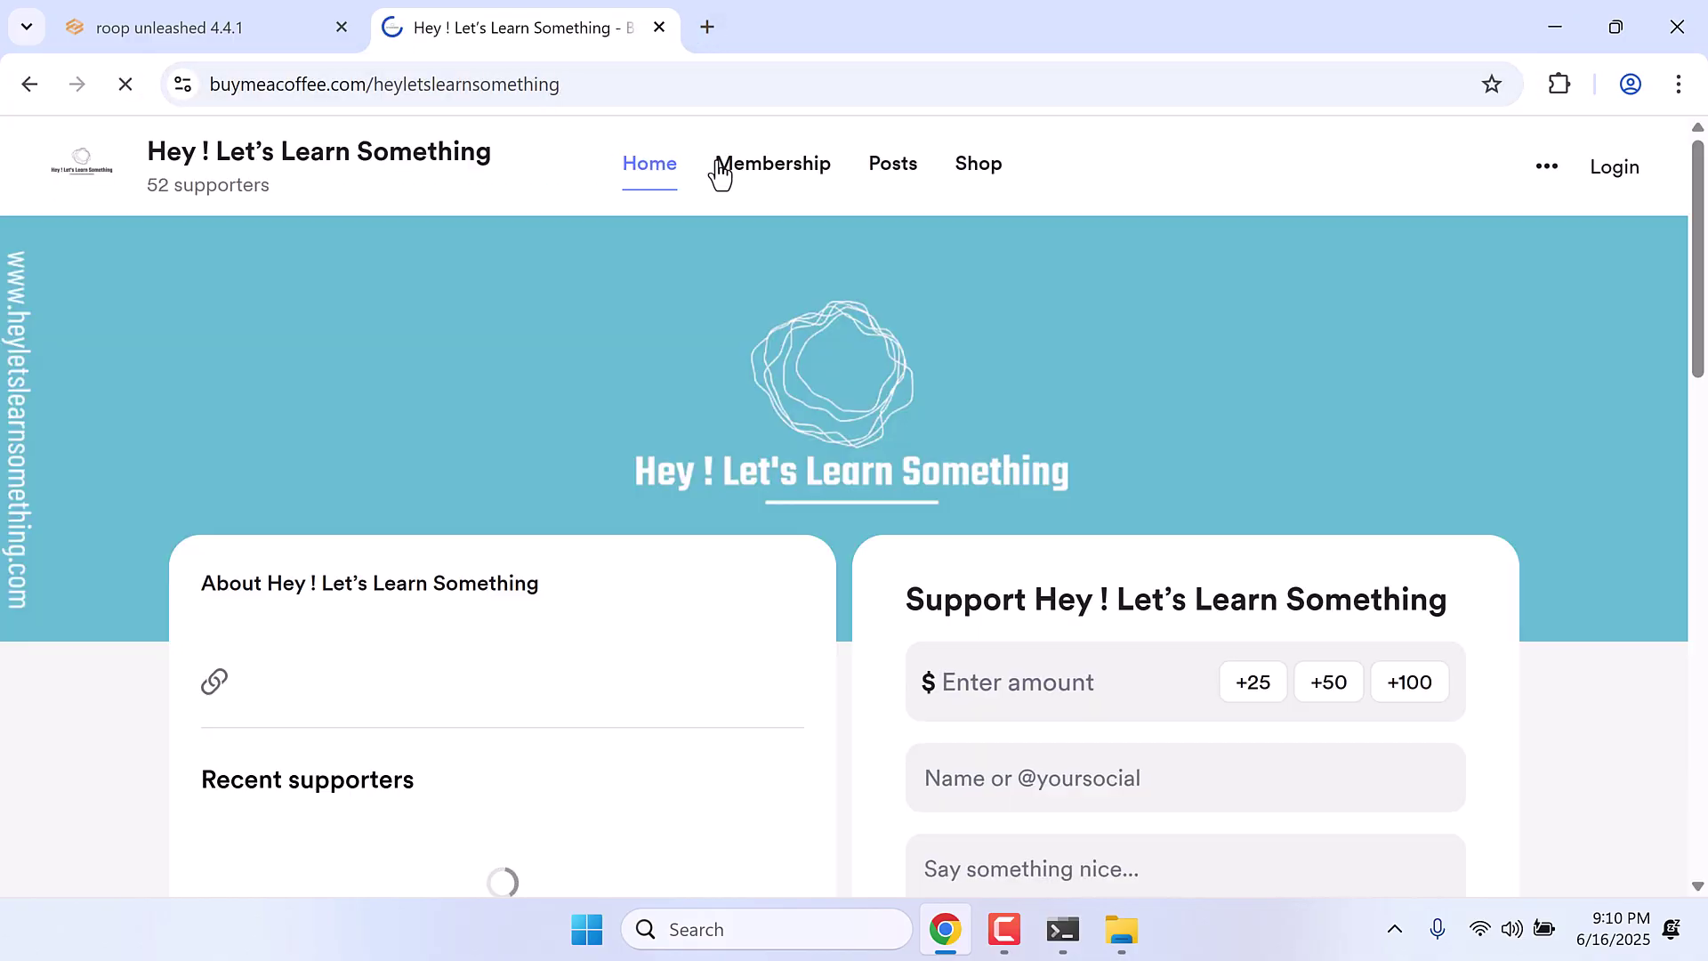
scroll(1015, 389, down, 5)
scroll(983, 169, up, 5)
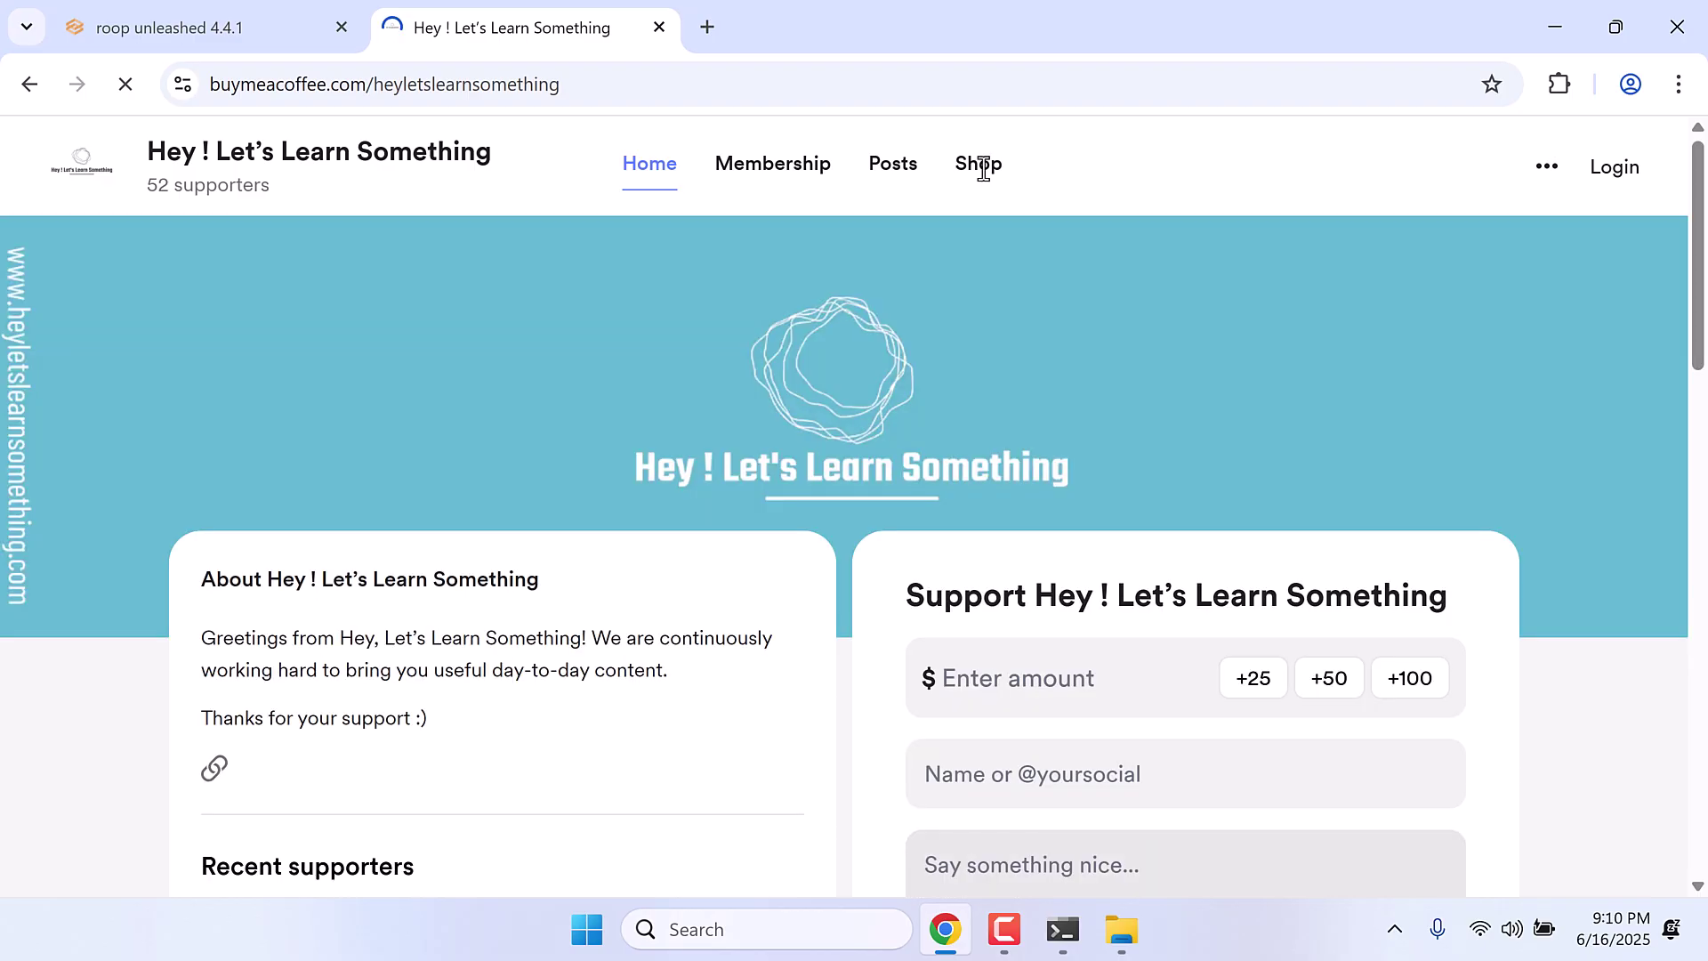
- From the Shop, view the $11.99 ROOP Ready-to-Use Toolkit and its bundled tools
click(981, 165)
scroll(818, 521, down, 8)
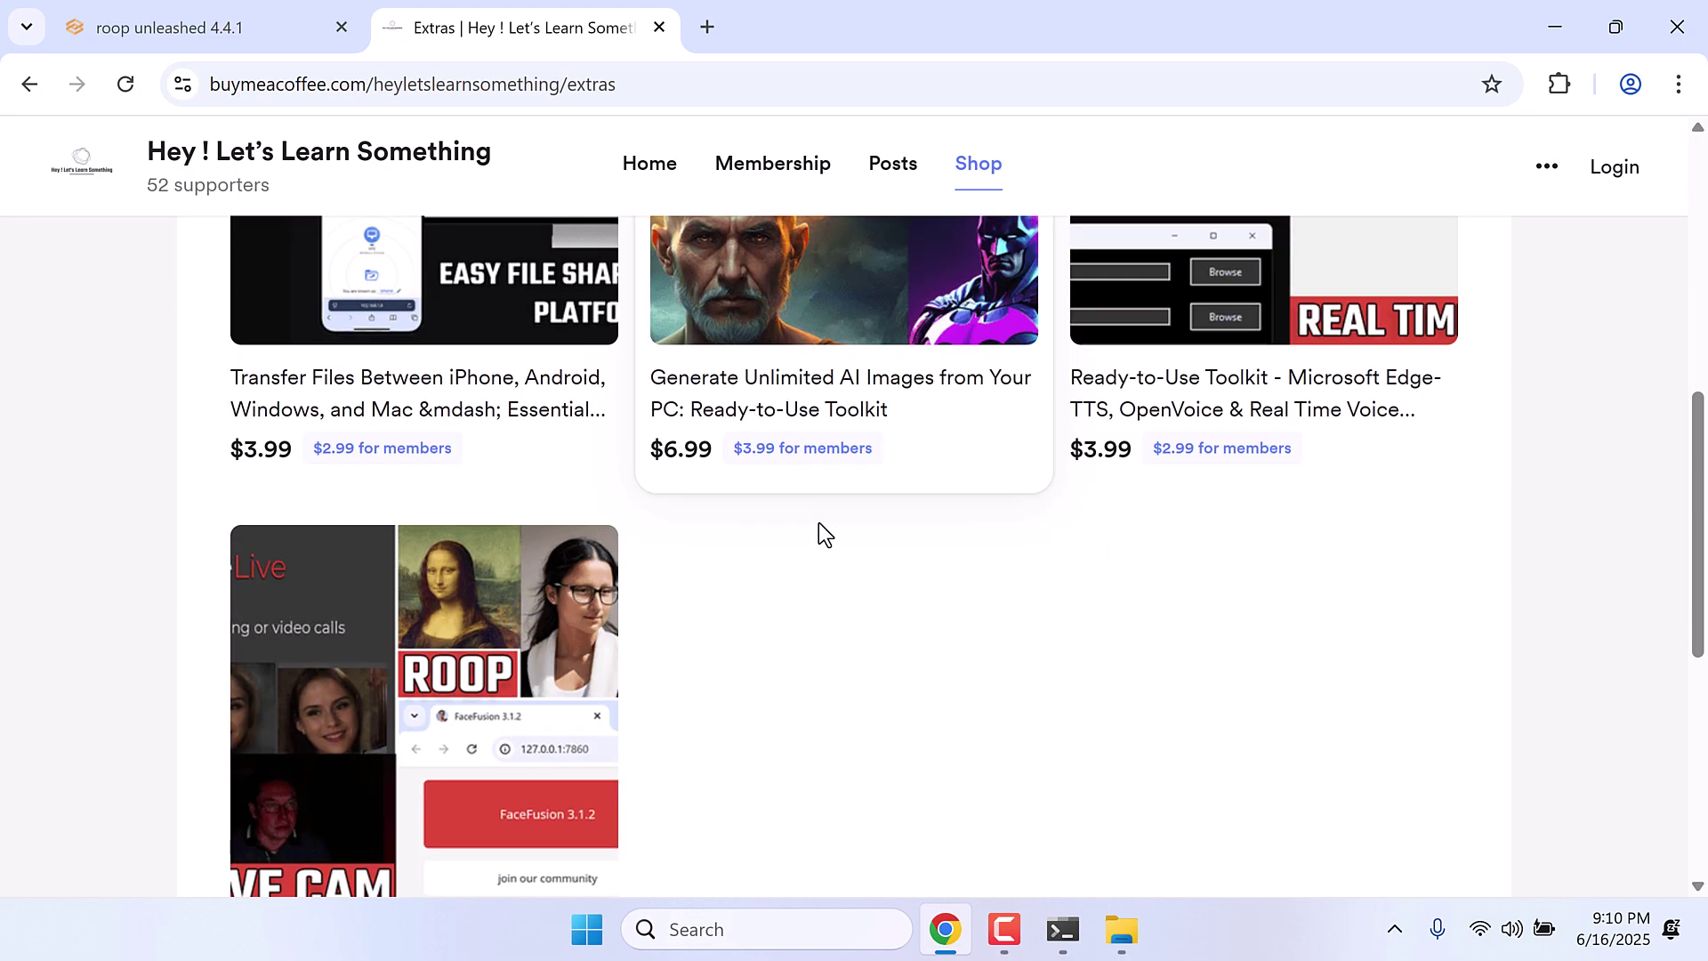
click(422, 653)
scroll(422, 653, down, 5)
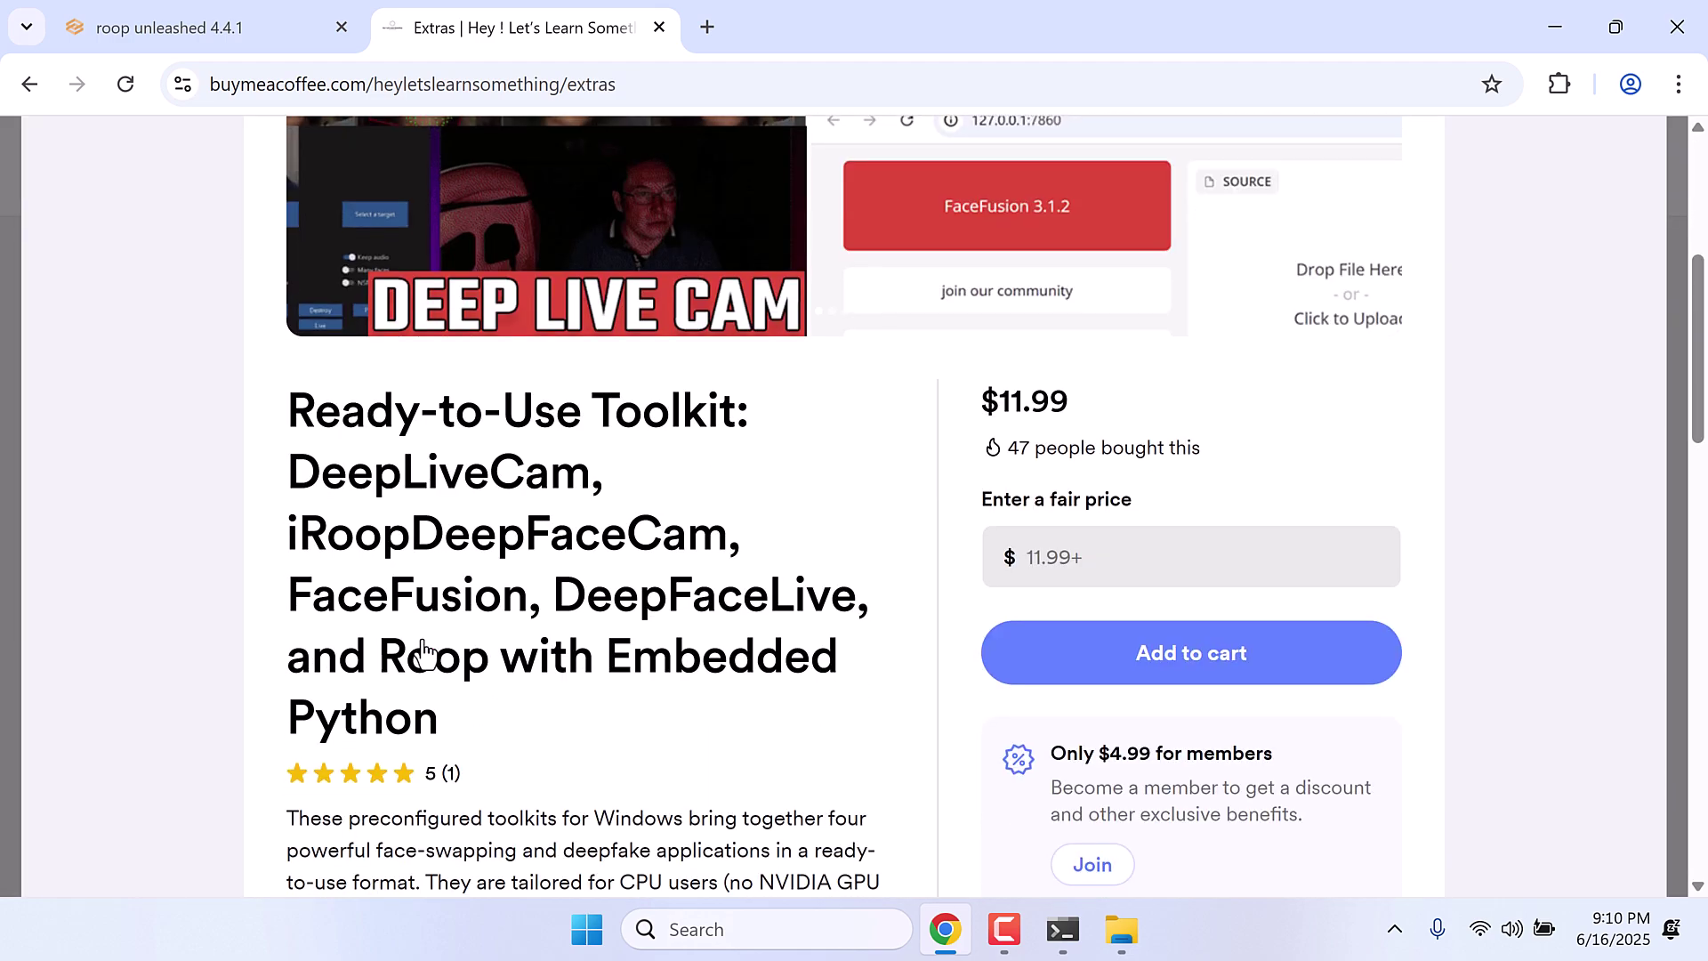
scroll(423, 654, down, 6)
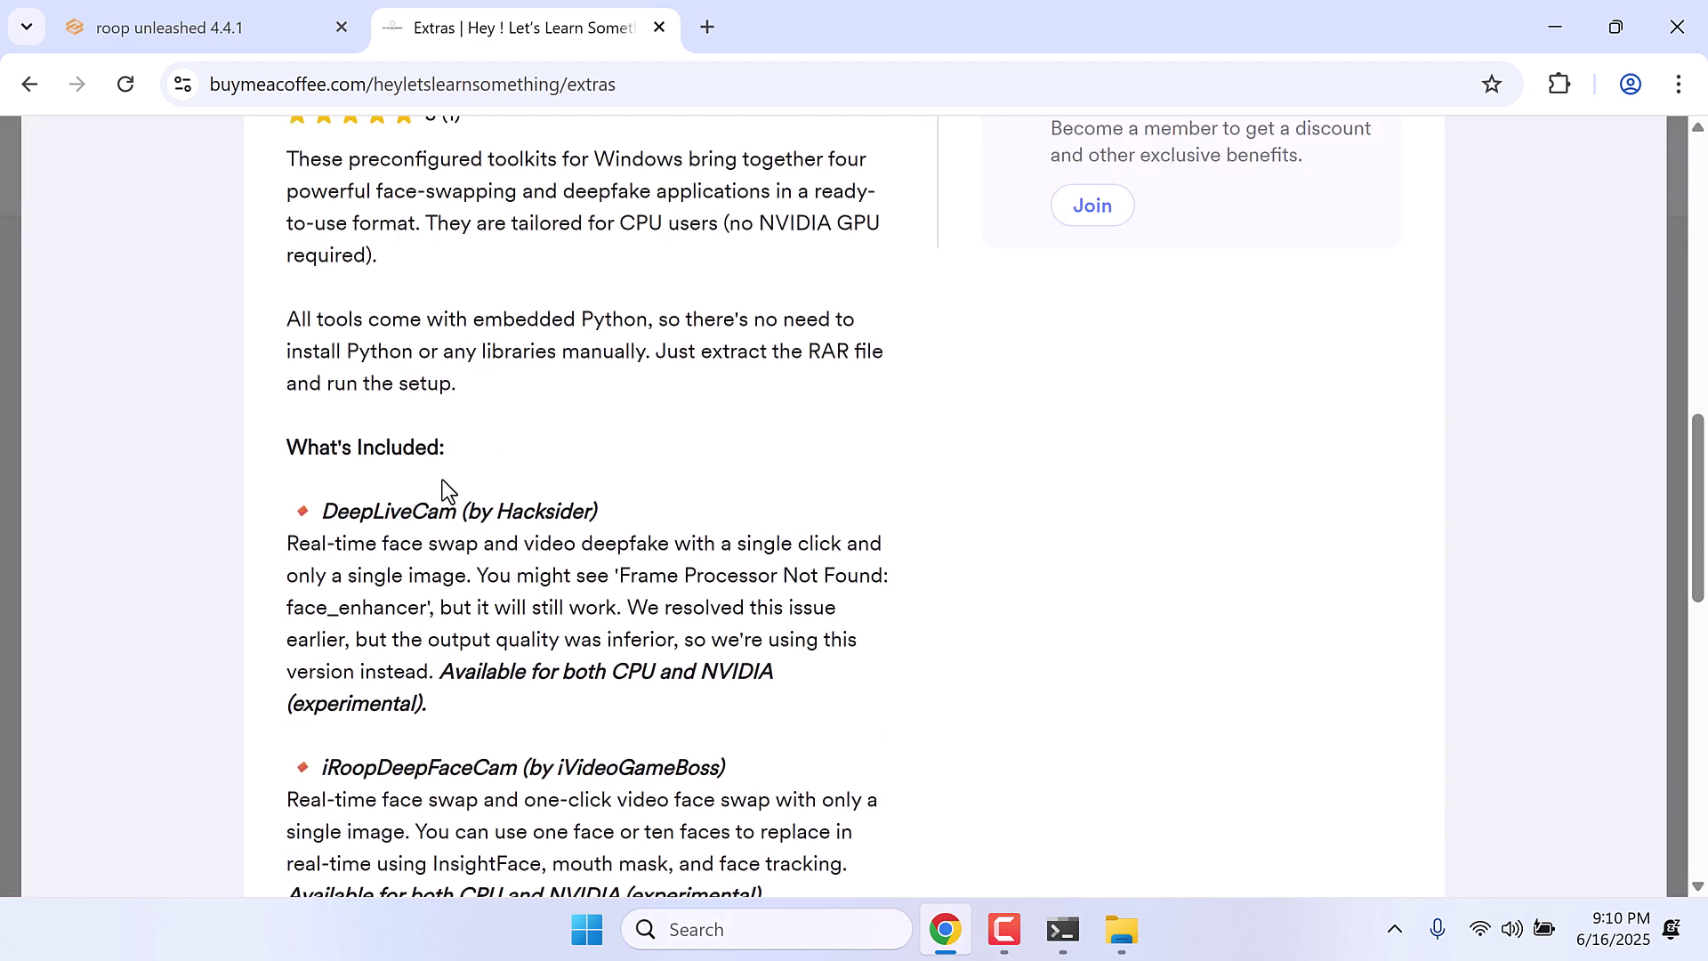
scroll(441, 479, down, 2)
scroll(416, 565, down, 3)
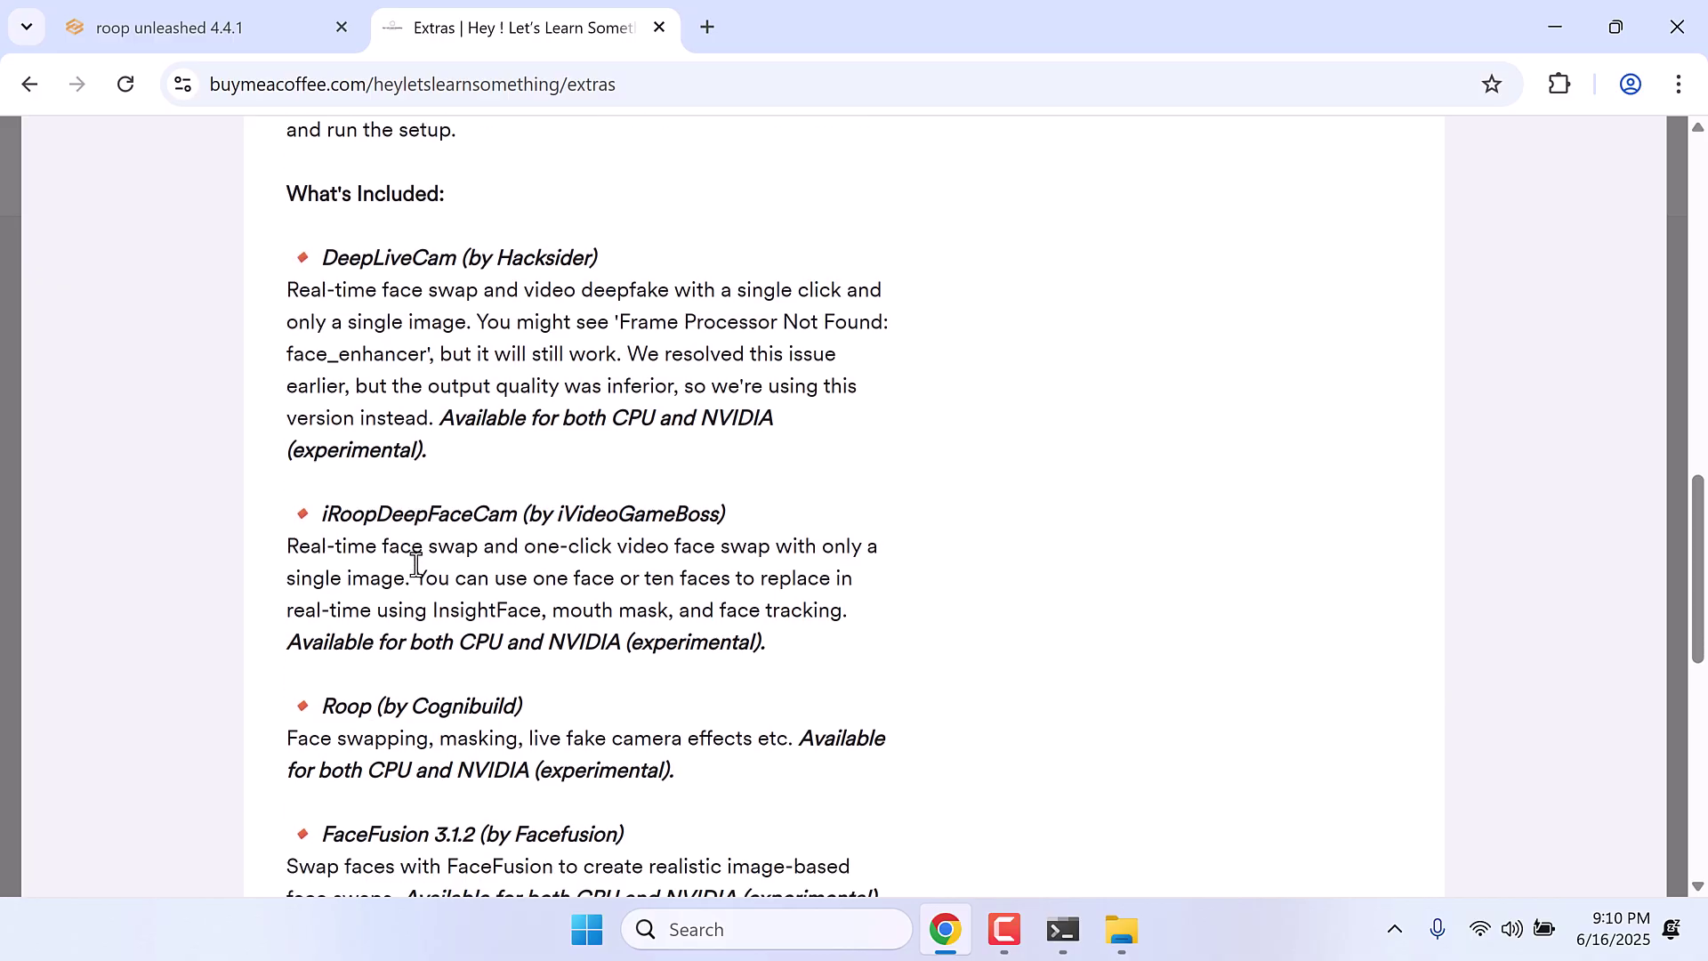
scroll(411, 569, down, 3)
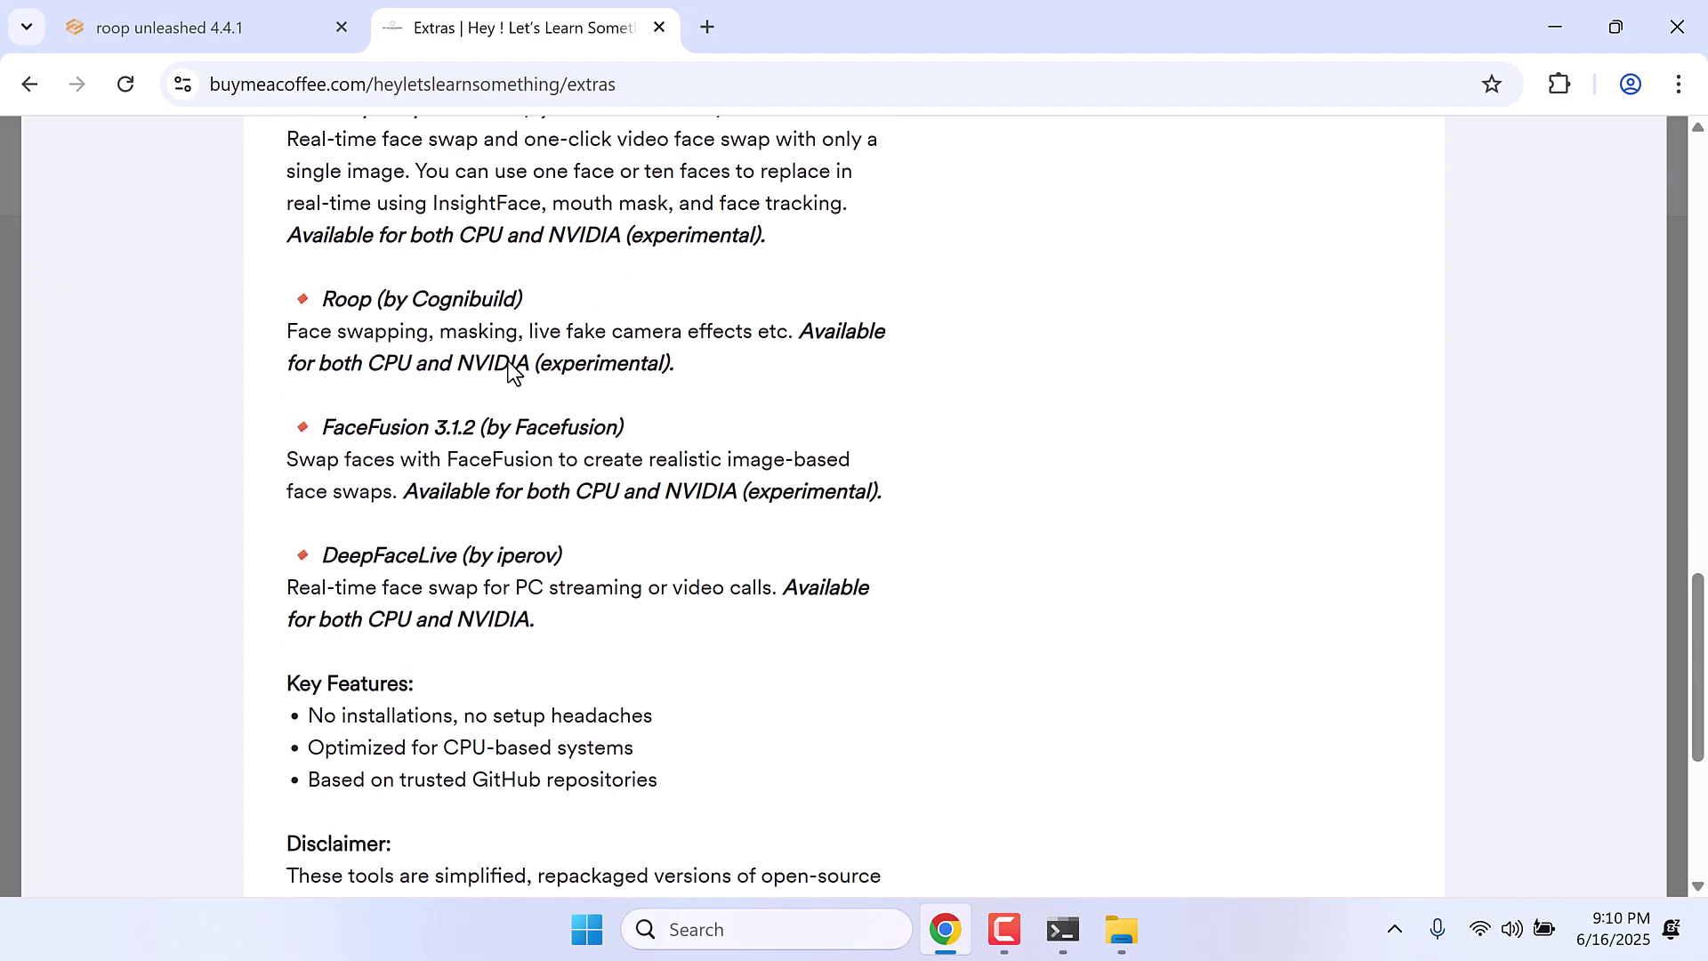
scroll(674, 592, up, 12)
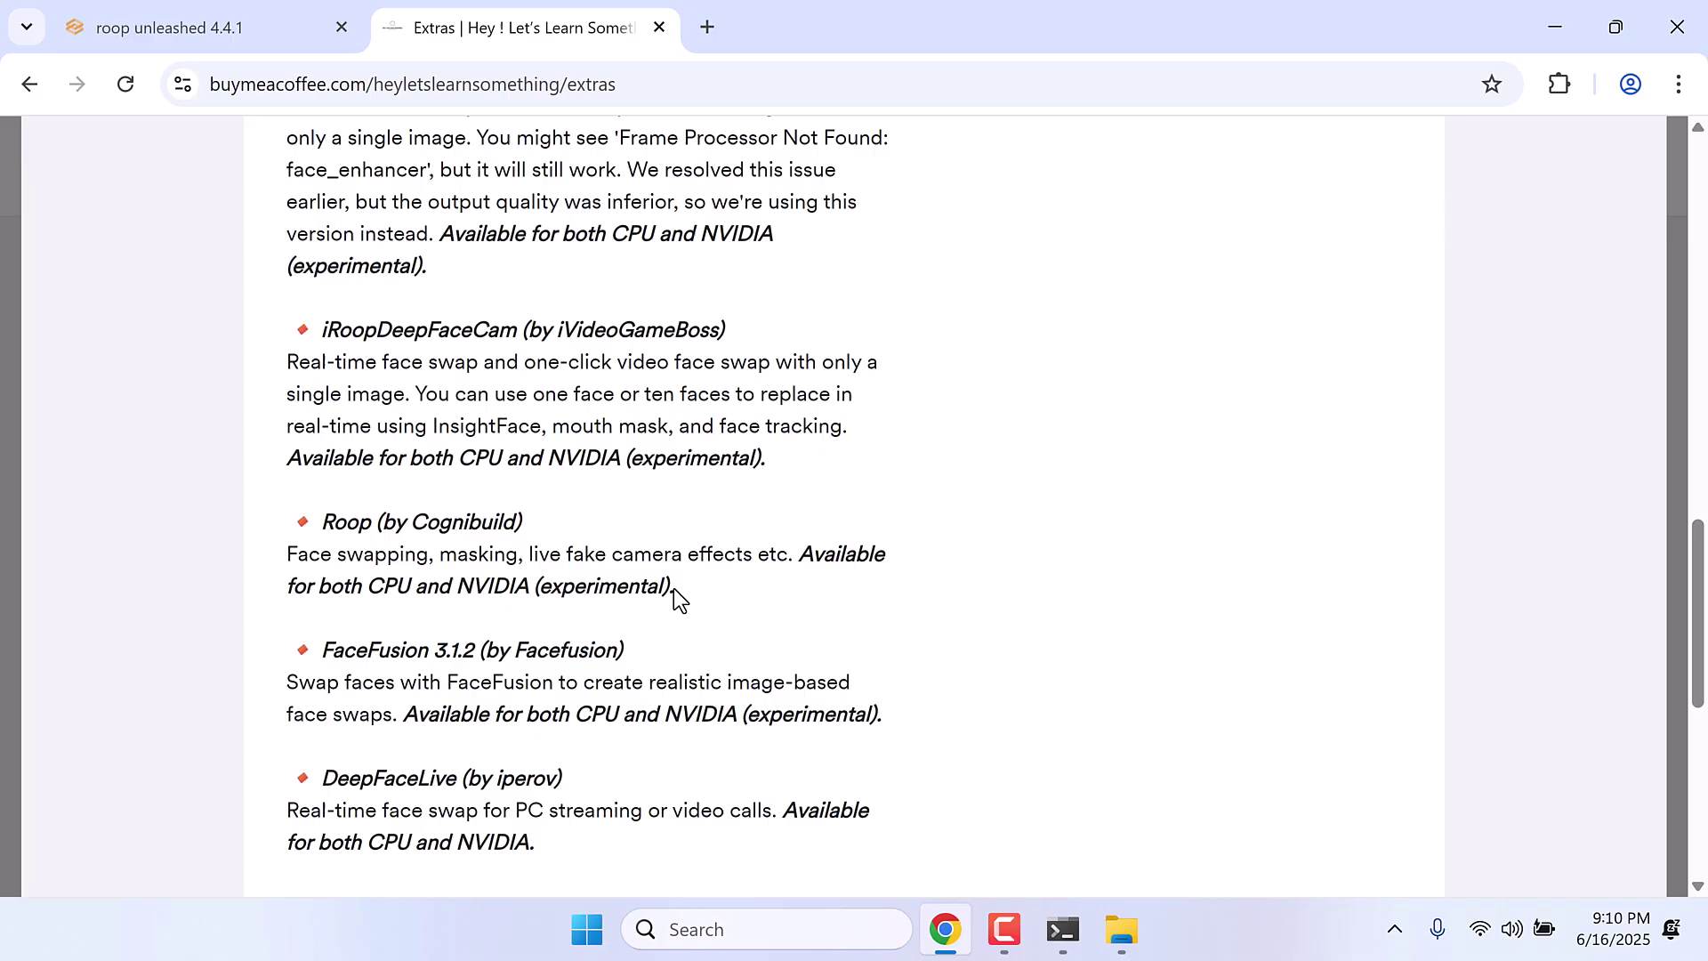
scroll(694, 533, up, 5)
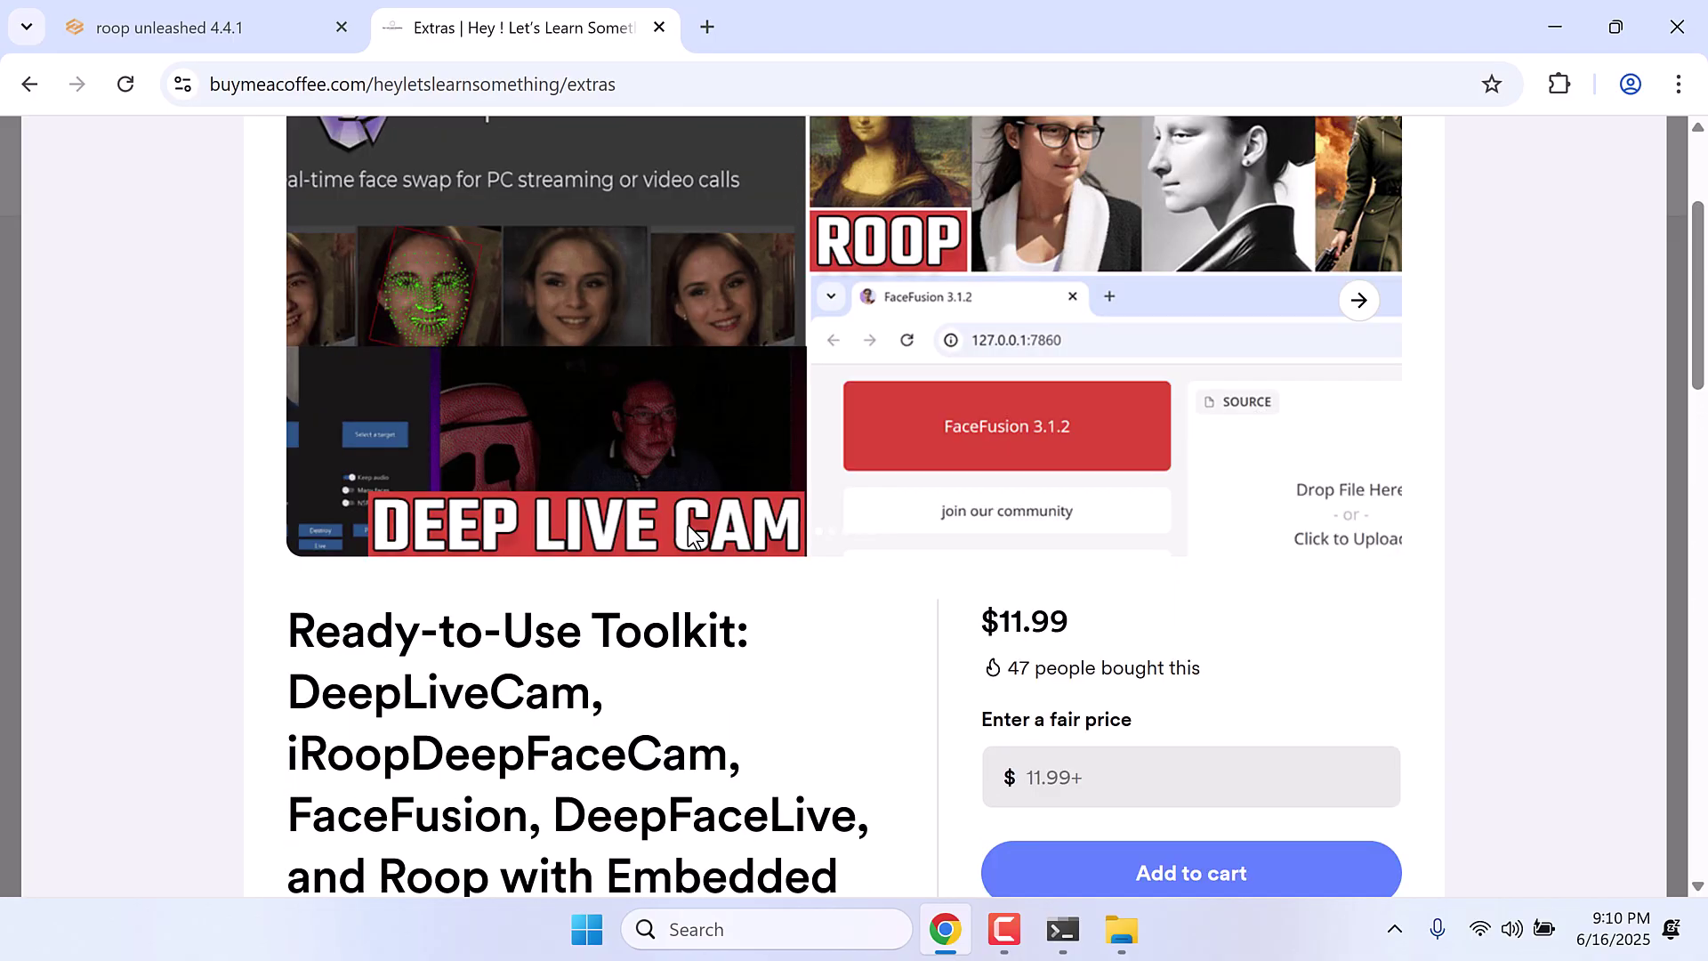